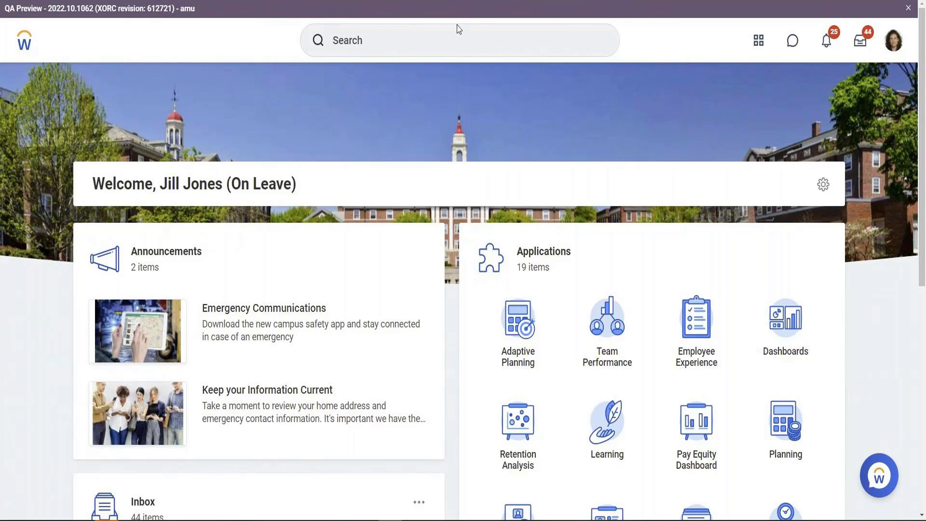
Search for "create Cust Report" and open the Create Custom Report task.
click(451, 35)
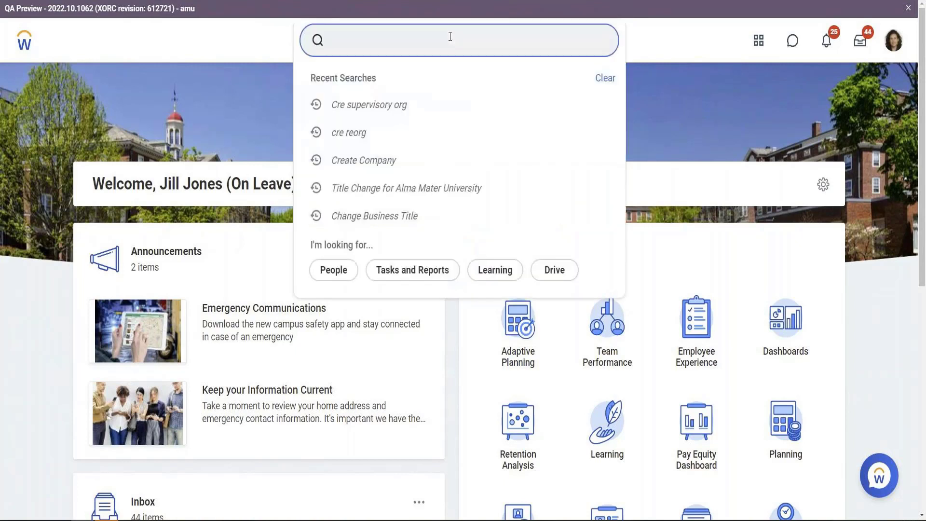
text(create Cust Report)
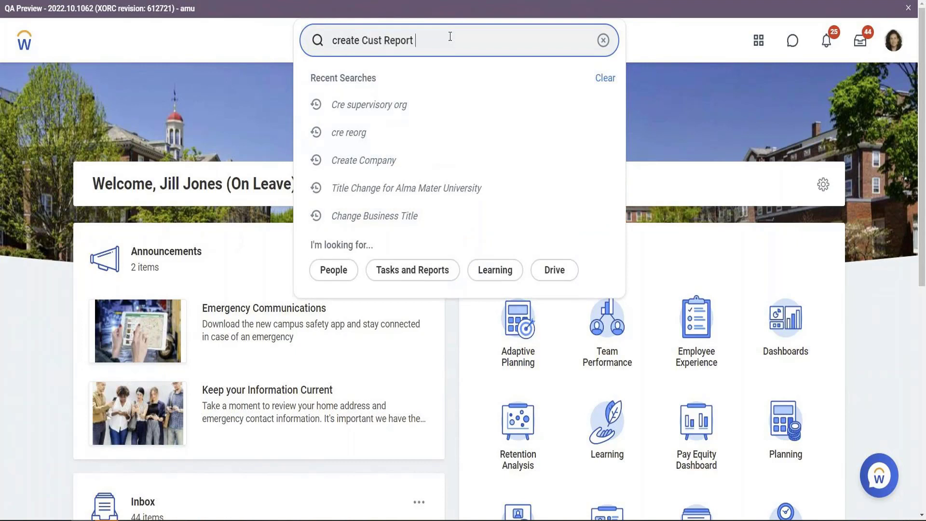
key(Return)
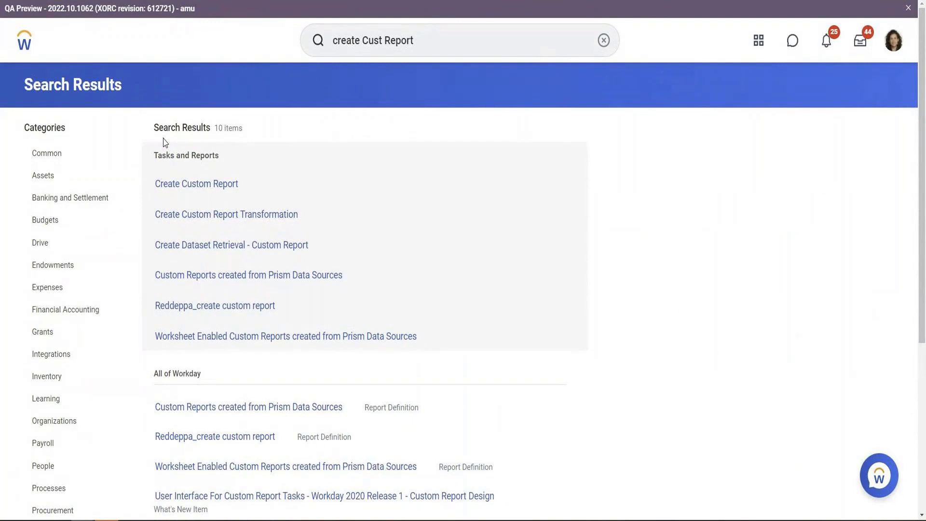
click(189, 184)
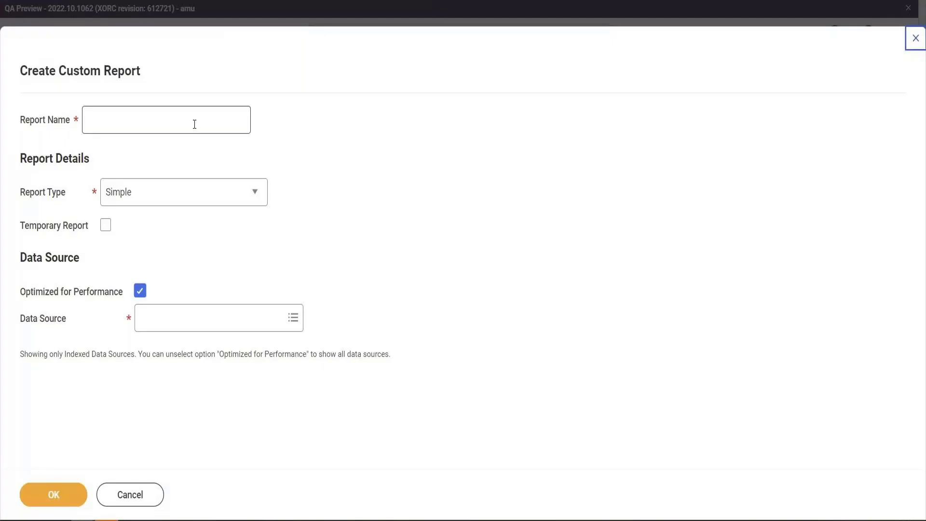
Name the new report "VISH - Sharing Reporty" and set its report type to Advanced.
click(194, 124)
text(VISH - )
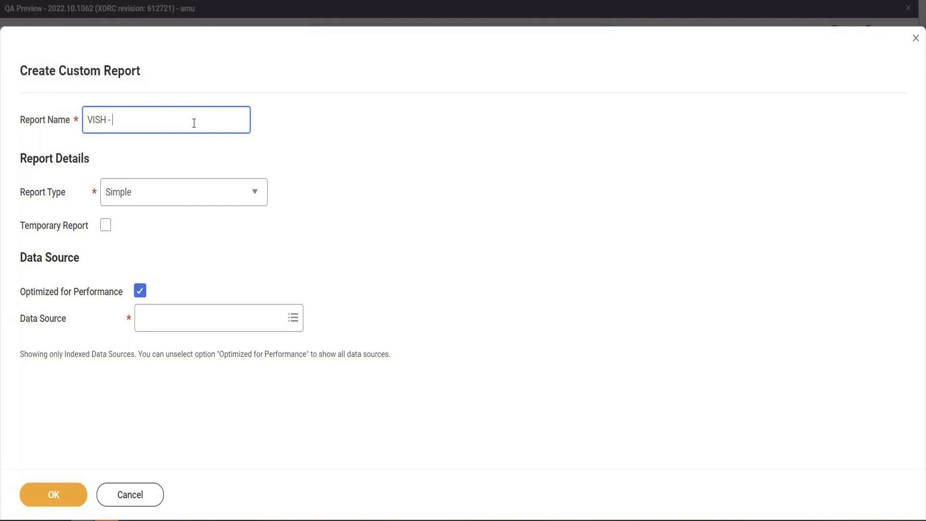
text(Sharing Reporty)
key(Tab)
key(Down)
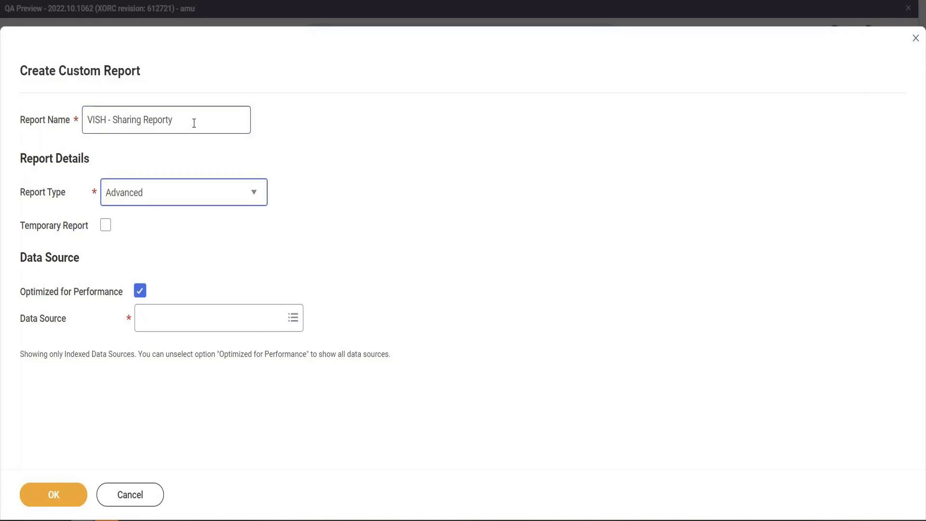
Turn off Optimized for Performance, choose All Active Employees as the data source, and create the report.
key(Tab)
key(Tab)
key(Tab)
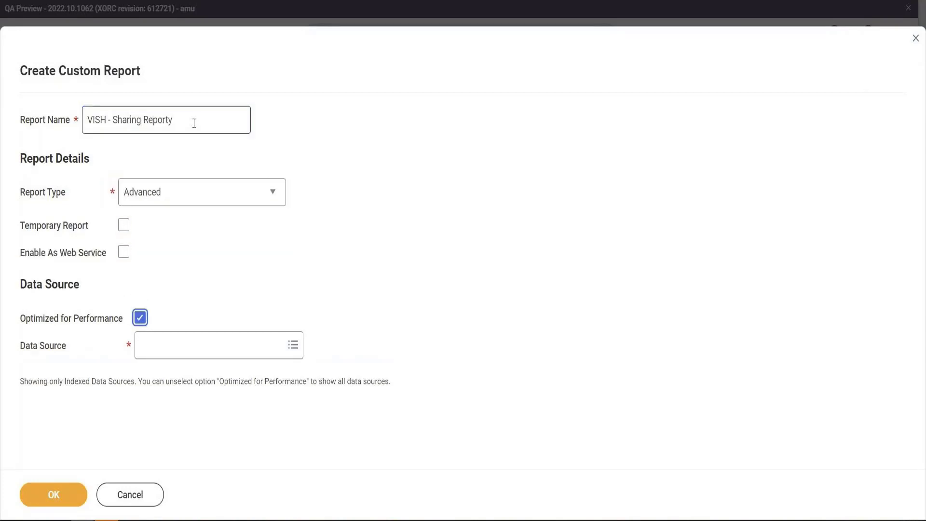
key(space)
key(Tab)
text(All active )
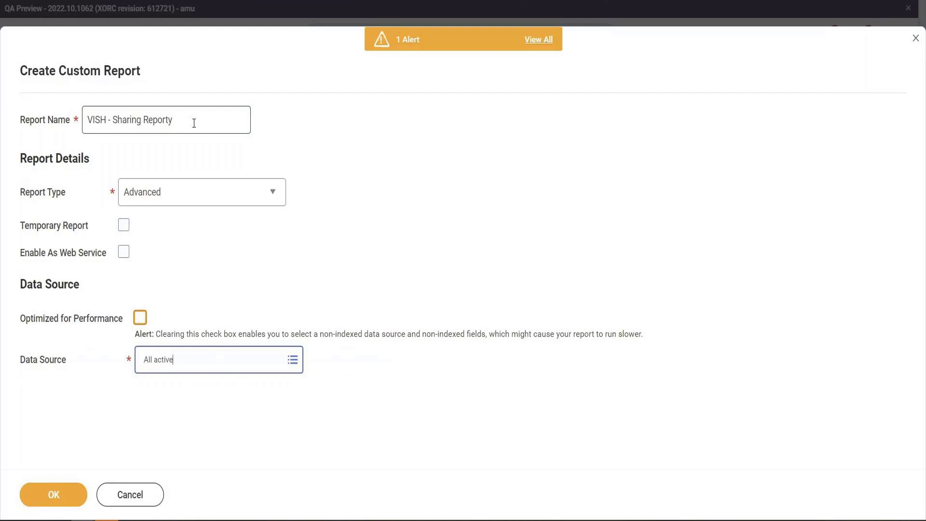
text(employee)
key(Return)
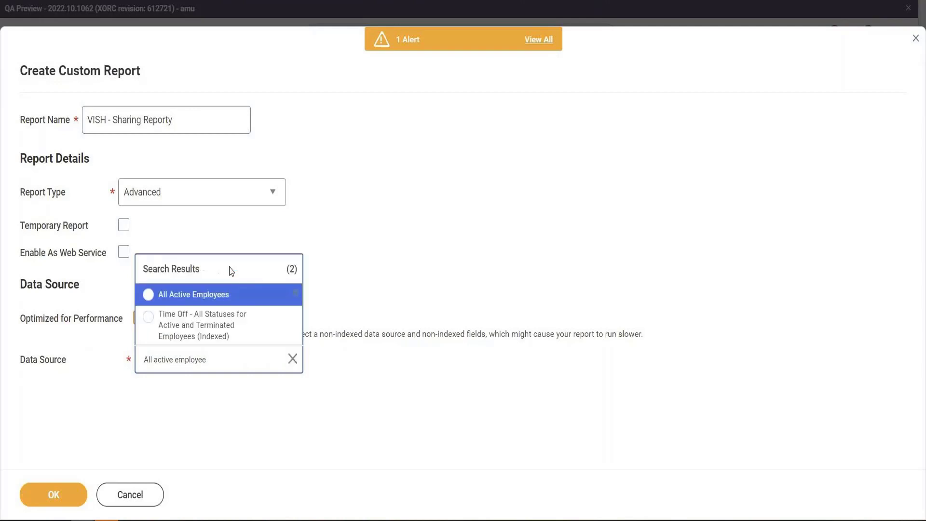
click(193, 294)
click(53, 493)
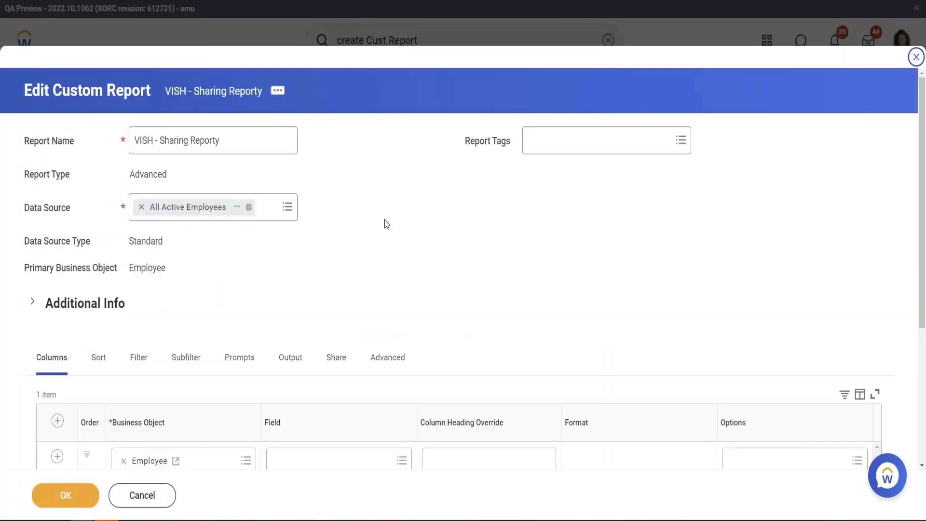
Set the field of the report's first Employee column to Legal First Name.
scroll(383, 227, down, 5)
click(340, 250)
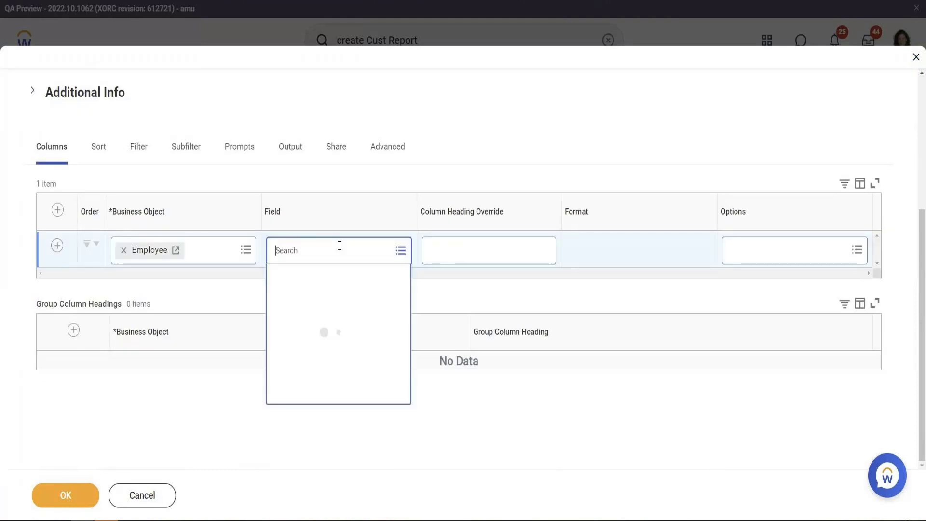
text(Legal Fi)
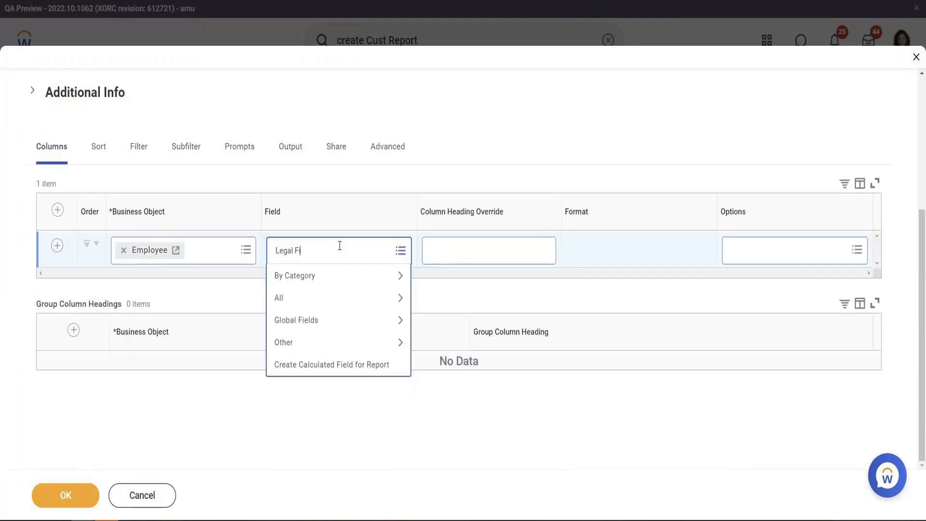
text(rst Name)
key(Return)
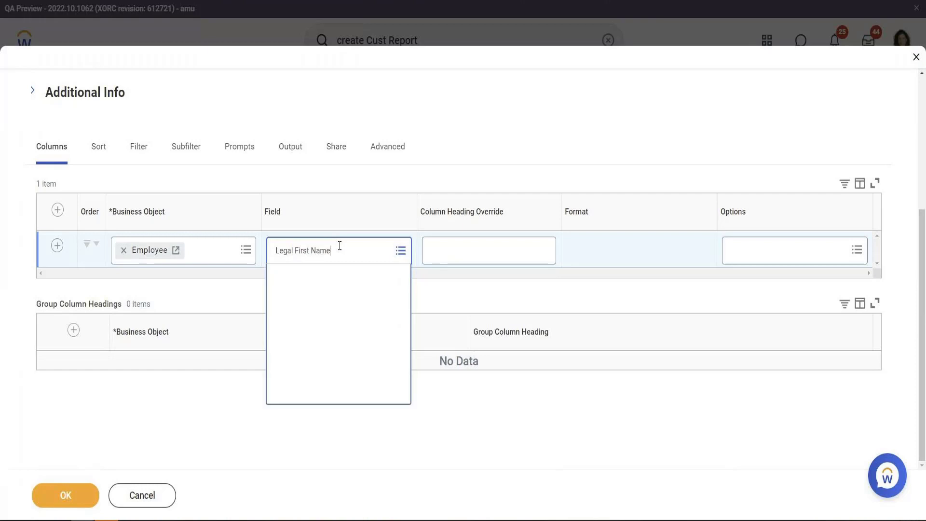
Add a second Employee column with the Last Name field and save the report definition.
click(58, 247)
click(336, 290)
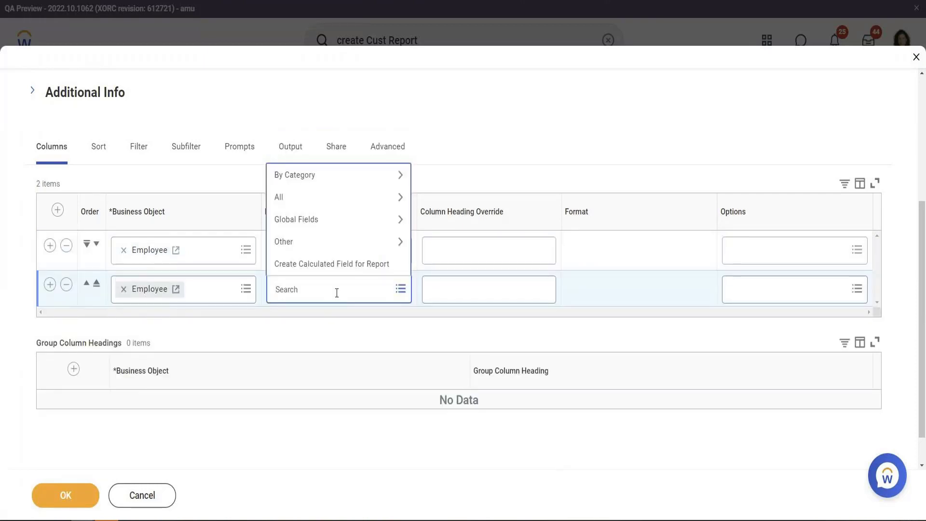
text(LAst Name)
key(Return)
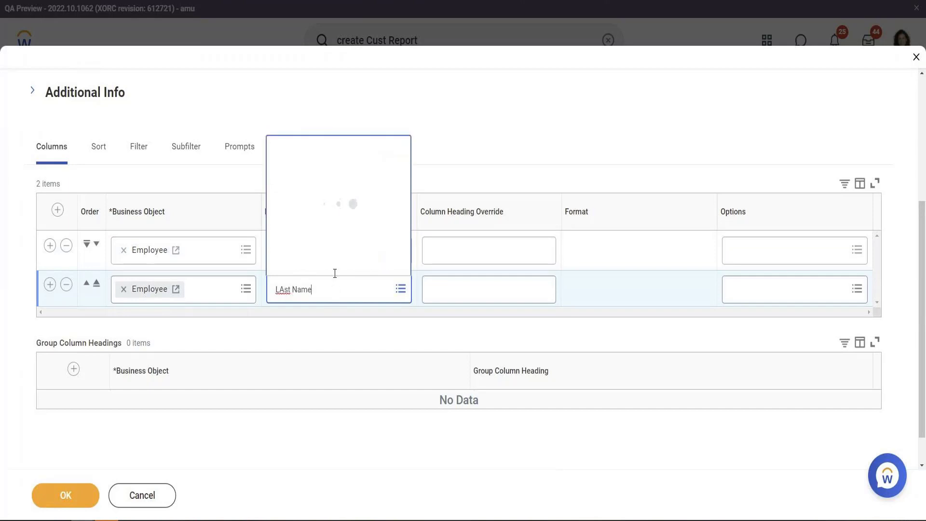
click(336, 72)
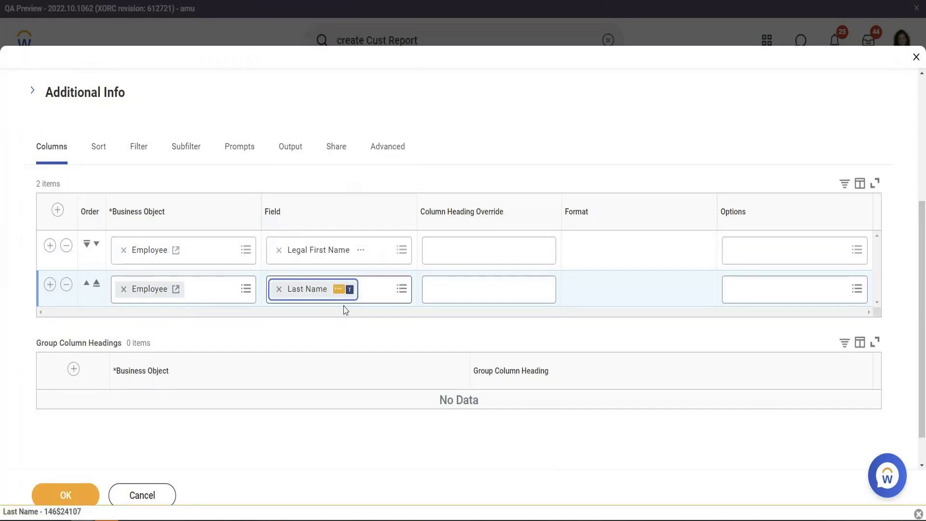
click(85, 498)
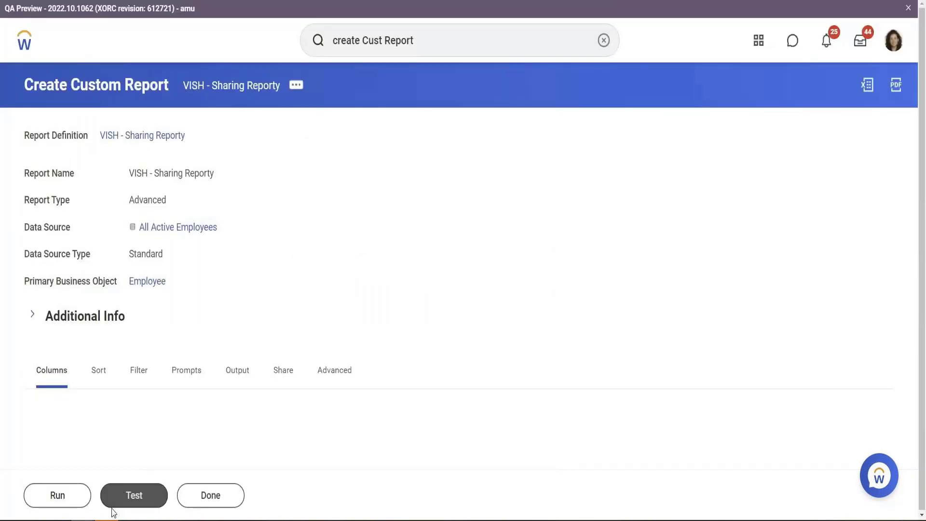
Test the report and copy the full name of the first employee in the results.
click(116, 499)
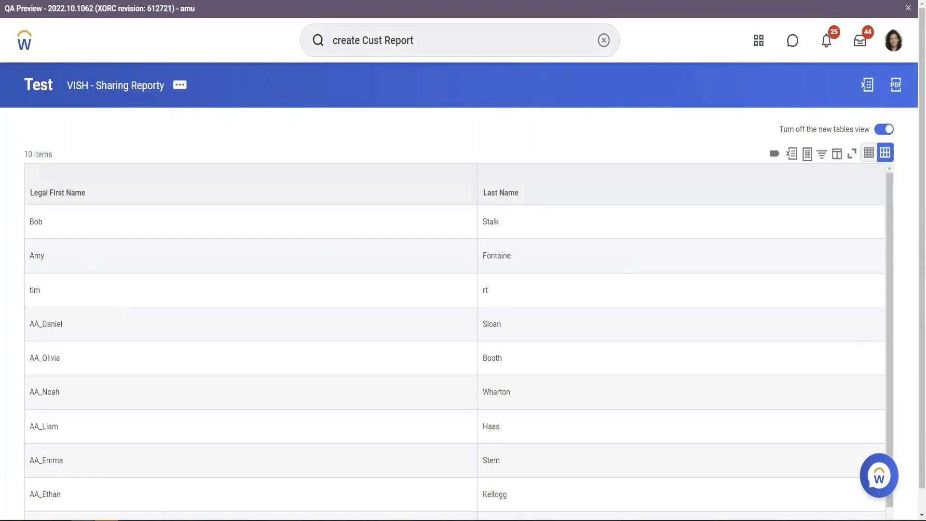
drag(515, 227, 28, 224)
key(super+c)
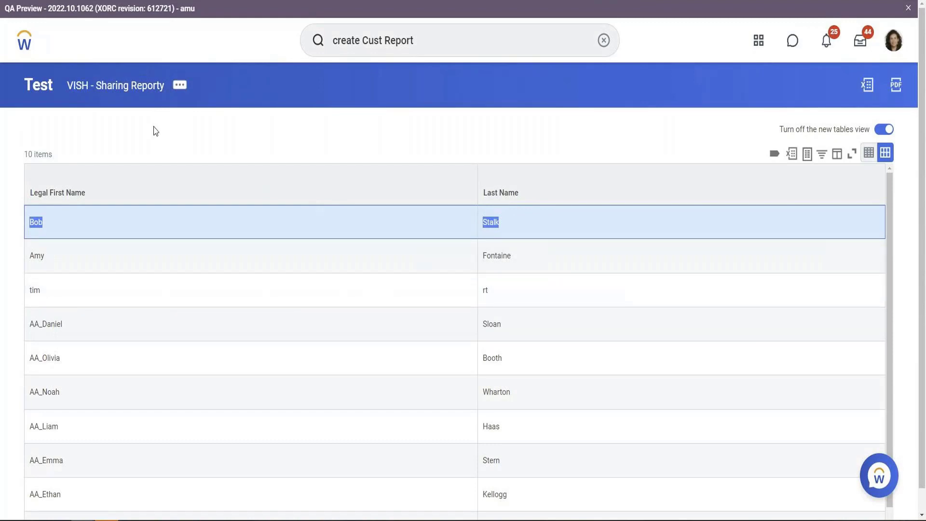
Open the report for editing, review its definition sharing options, and cancel without changes.
mouse_move(240, 124)
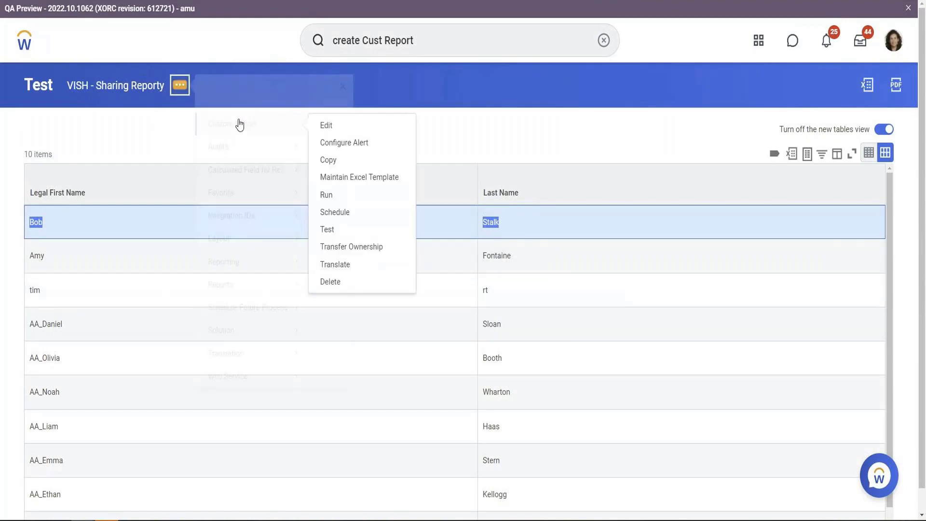
click(324, 126)
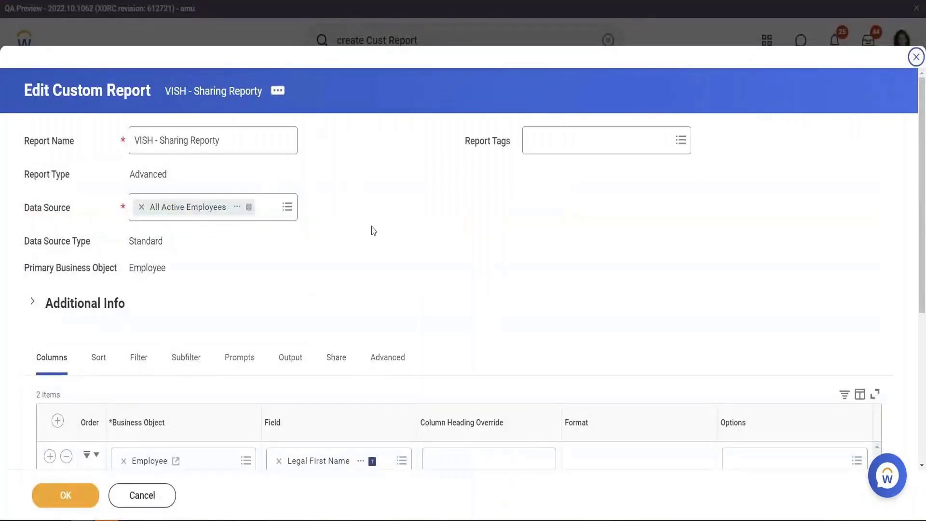
click(339, 358)
scroll(313, 328, down, 4)
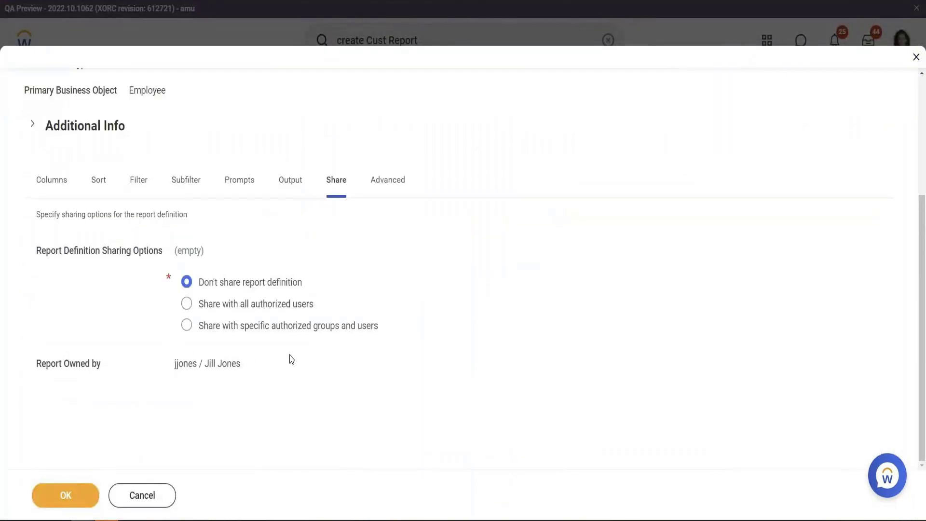
click(134, 483)
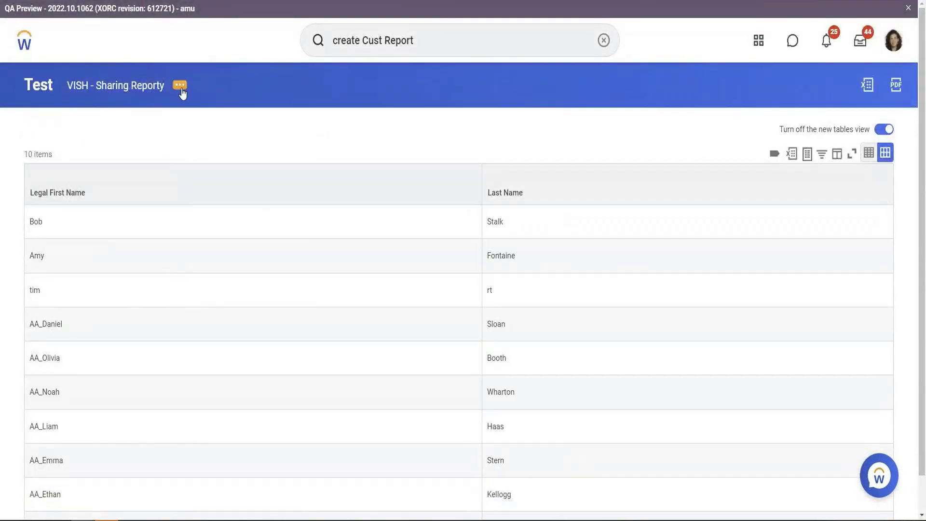
Schedule the VISH - Sharing Reporty report with the run frequency Run Now.
click(180, 86)
mouse_move(241, 138)
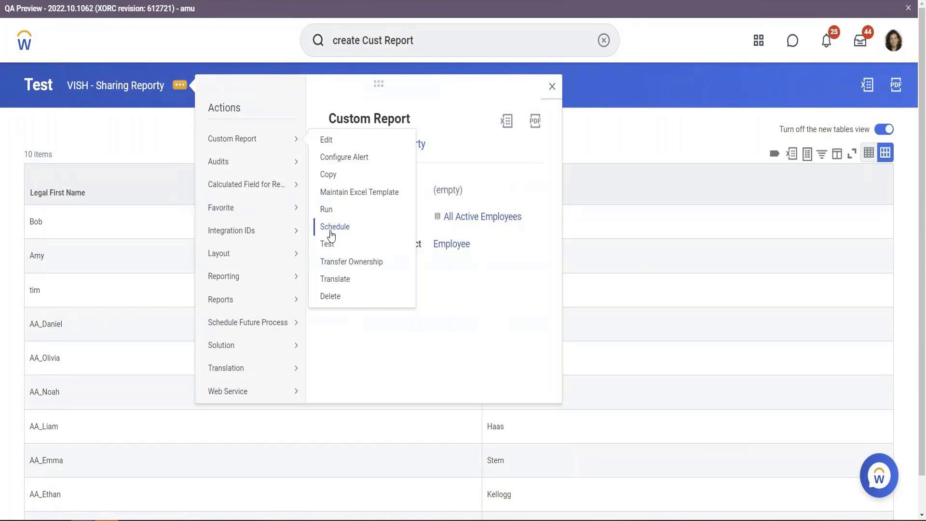
click(332, 227)
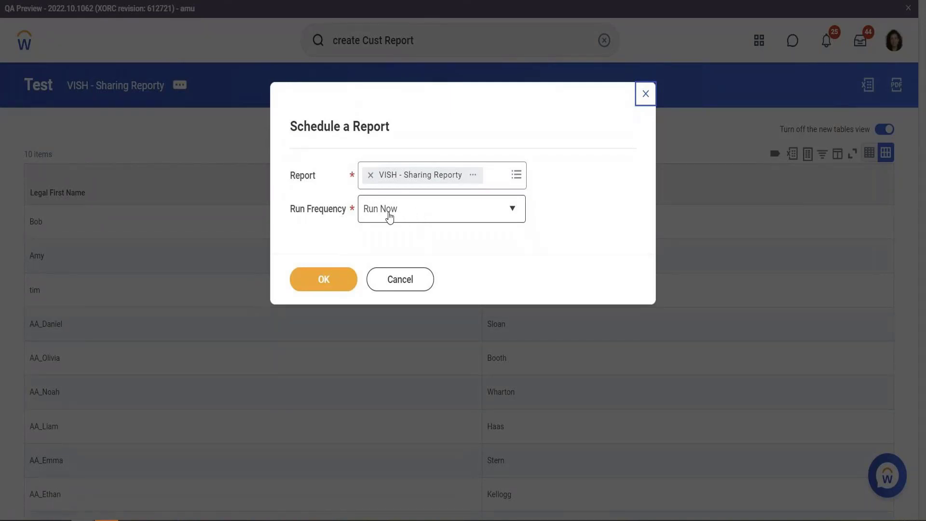
click(448, 219)
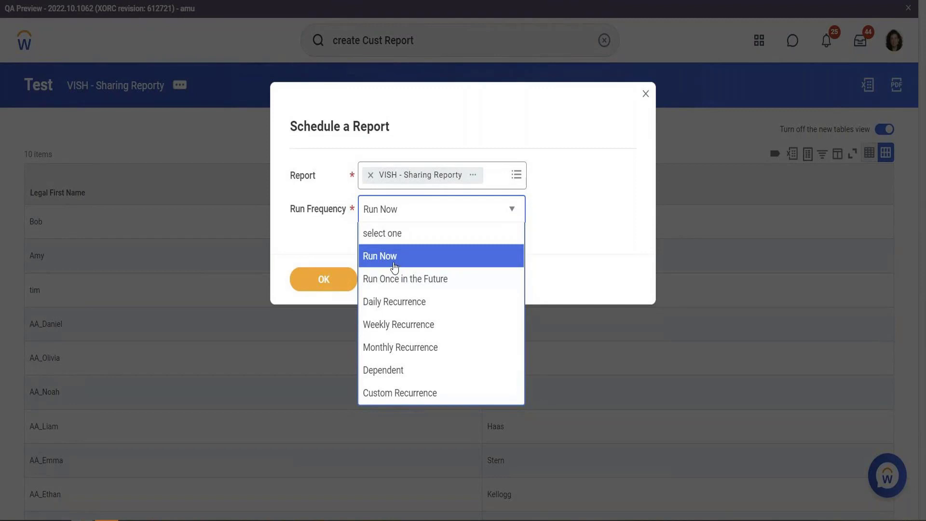
click(398, 263)
click(345, 270)
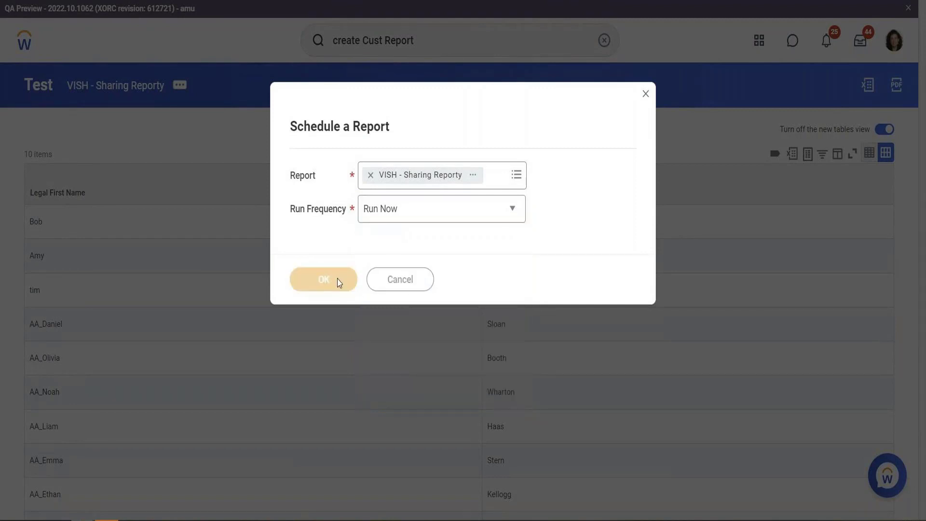
Review the output type choices and set the report output sharing to "Share report output with other users".
scroll(335, 158, down, 2)
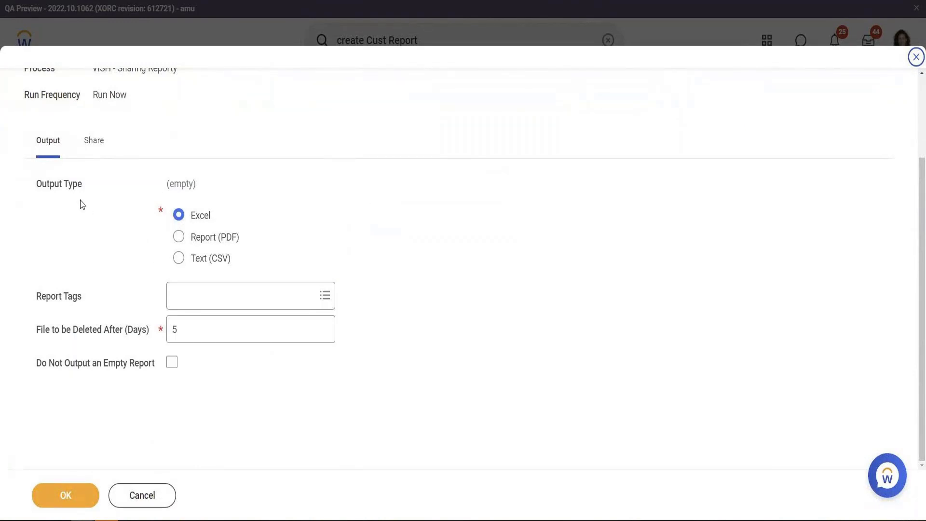
drag(50, 188, 83, 187)
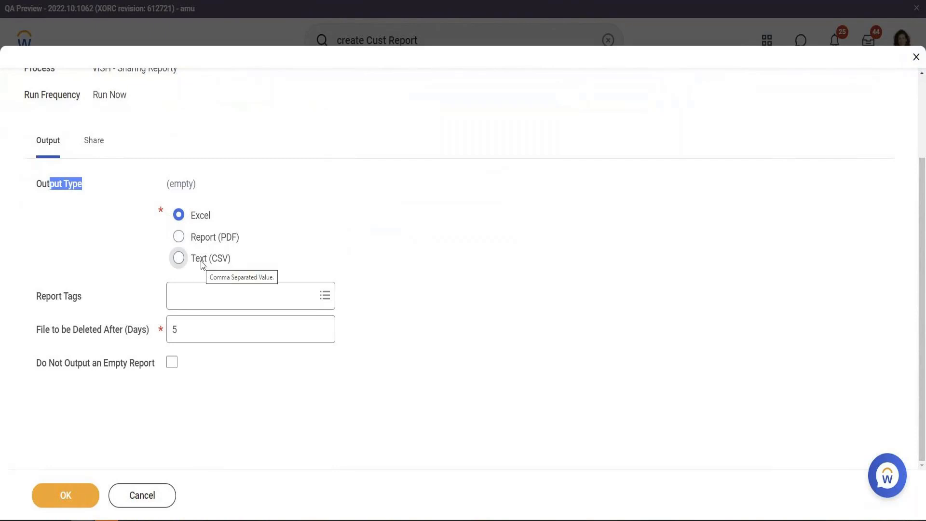
click(88, 156)
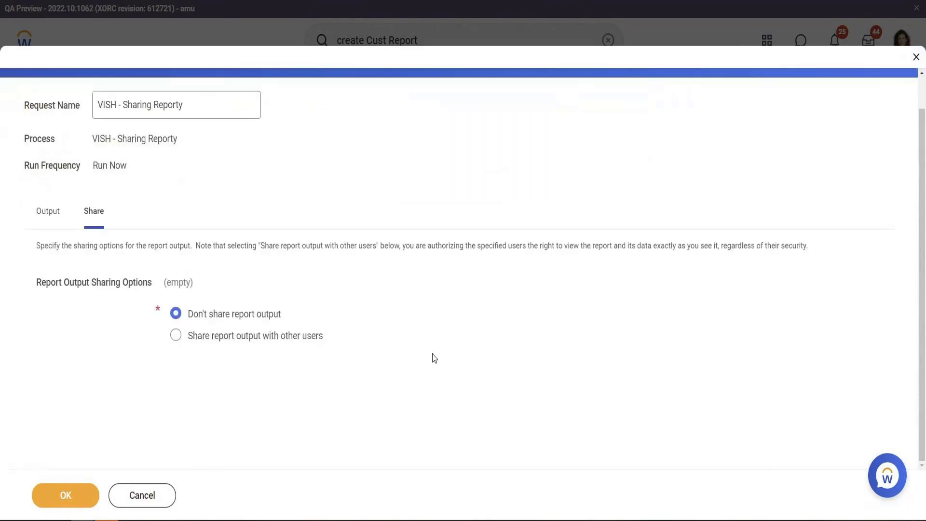
click(292, 342)
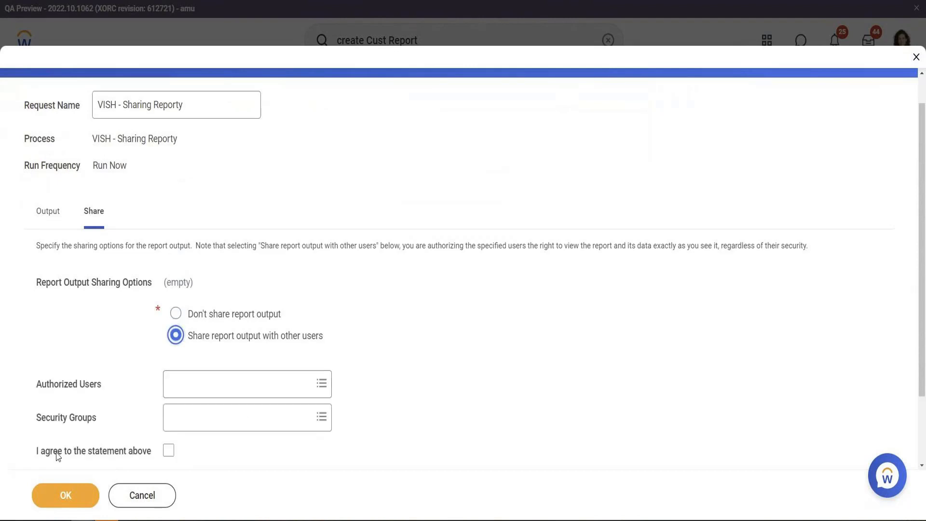
Add the employee whose name was copied from the test results as an authorized user.
drag(55, 387, 178, 398)
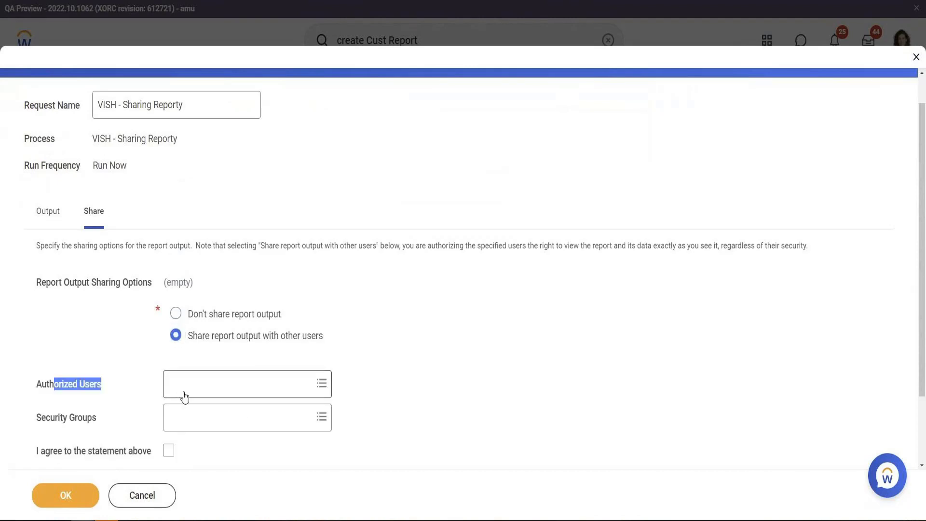
click(185, 395)
right_click(184, 392)
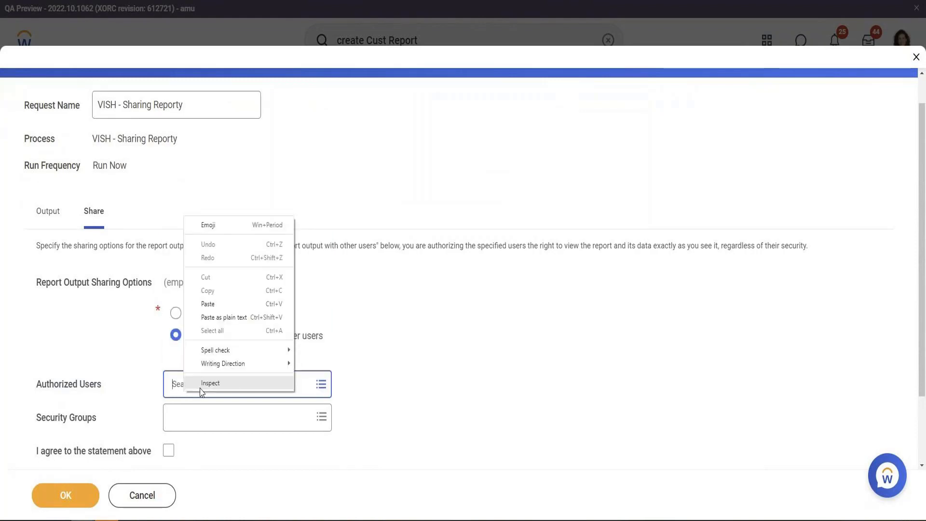
click(244, 312)
key(Return)
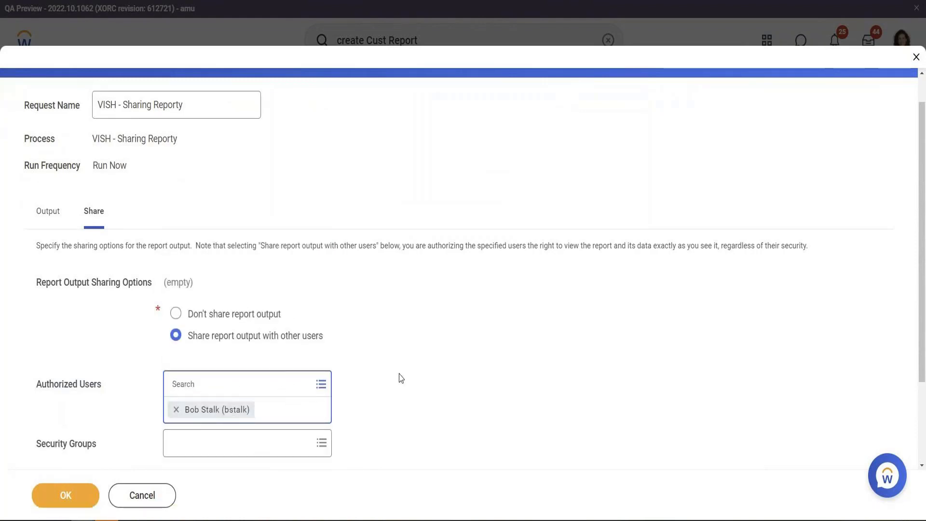
Agree to the report output sharing statement and submit the Run Now schedule request.
scroll(220, 336, down, 1)
scroll(220, 336, down, 1)
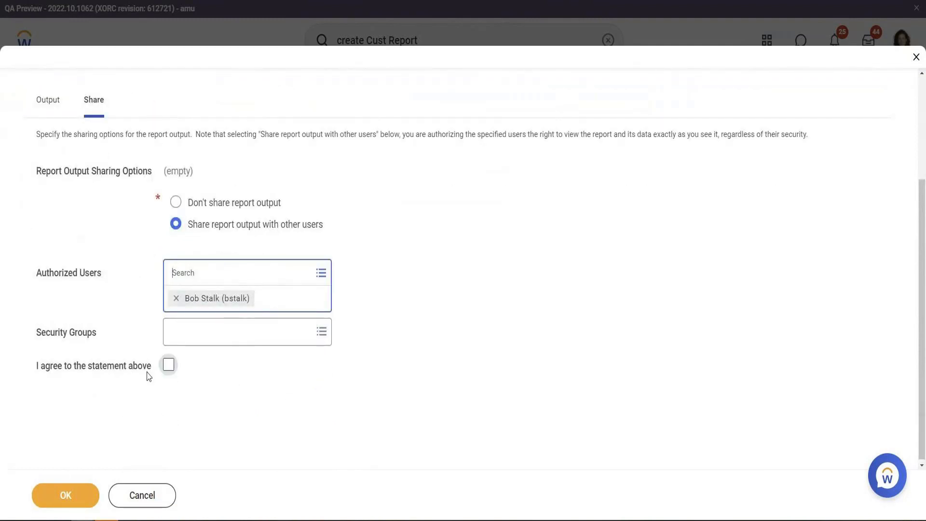
click(48, 371)
click(169, 363)
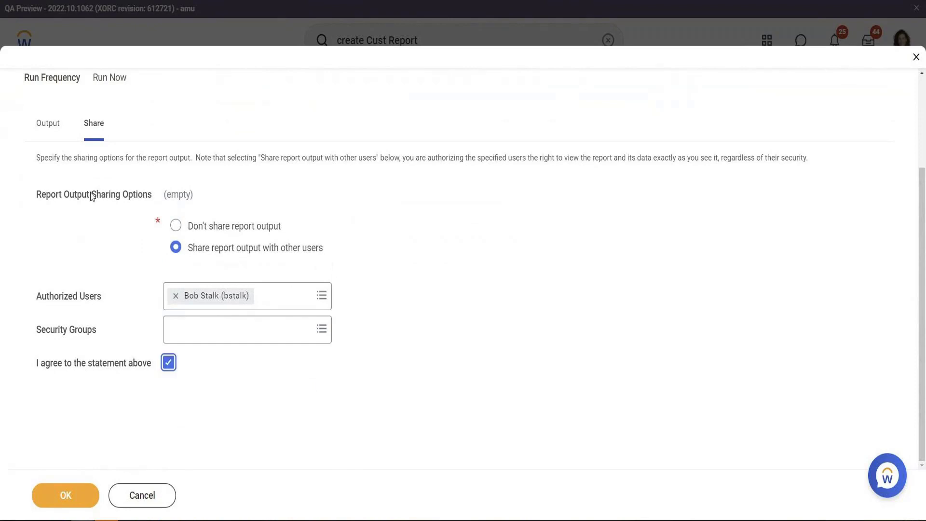
drag(43, 158, 550, 162)
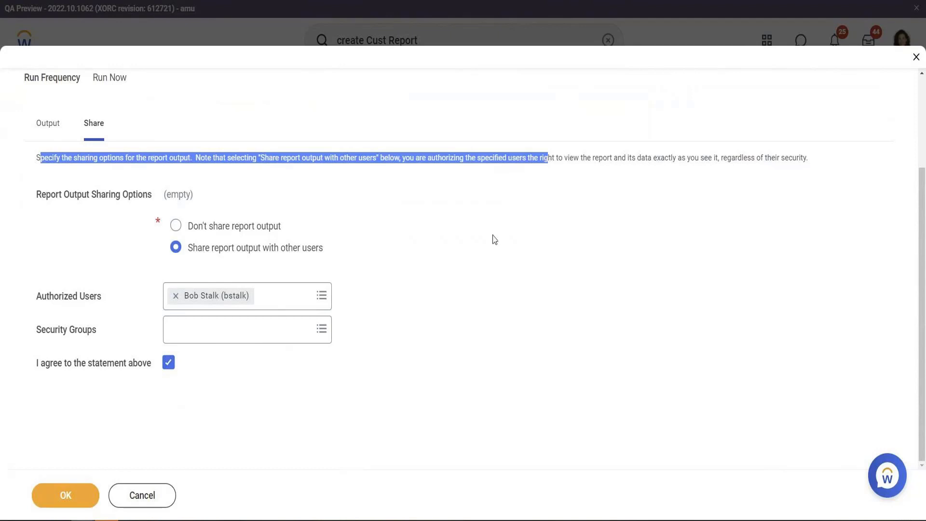
click(63, 495)
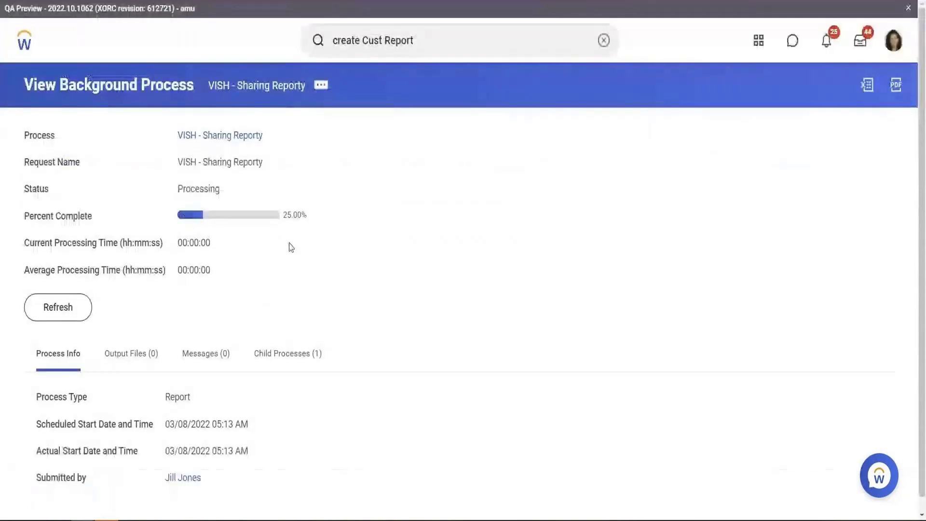
Refresh the background process status and open the generated VISH - Sharing Reporty Excel file to check its contents.
click(53, 302)
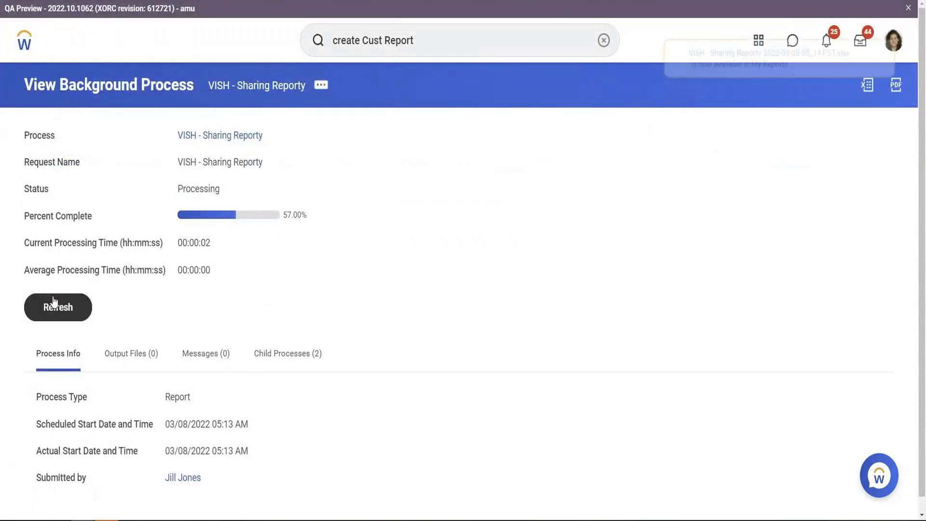
click(86, 302)
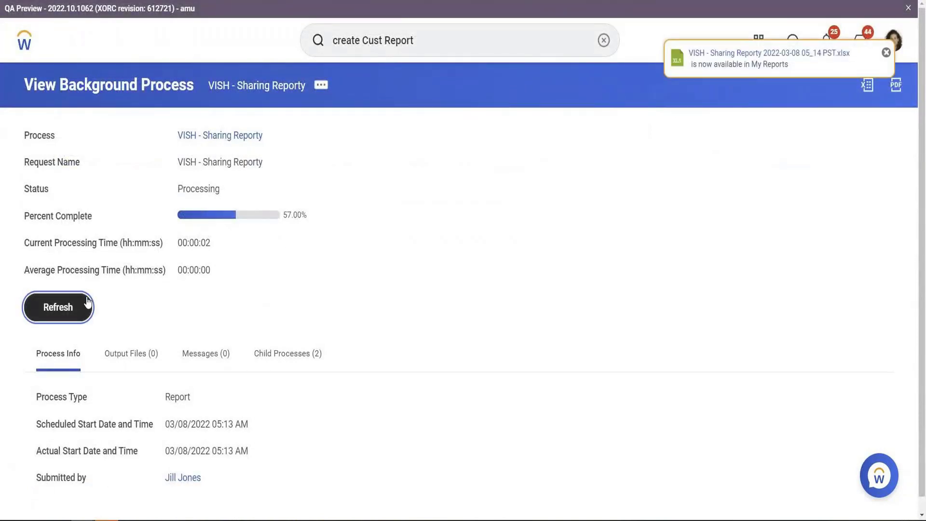
click(755, 54)
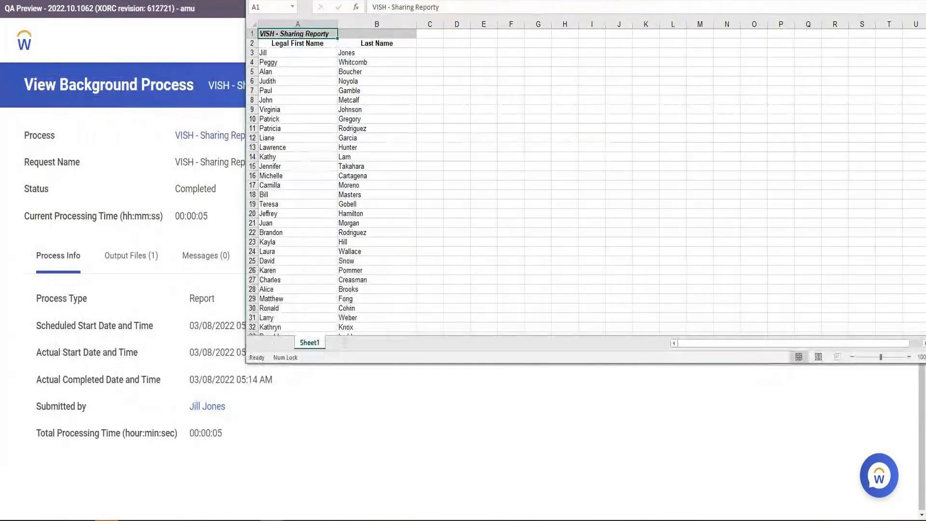
key(super+Up)
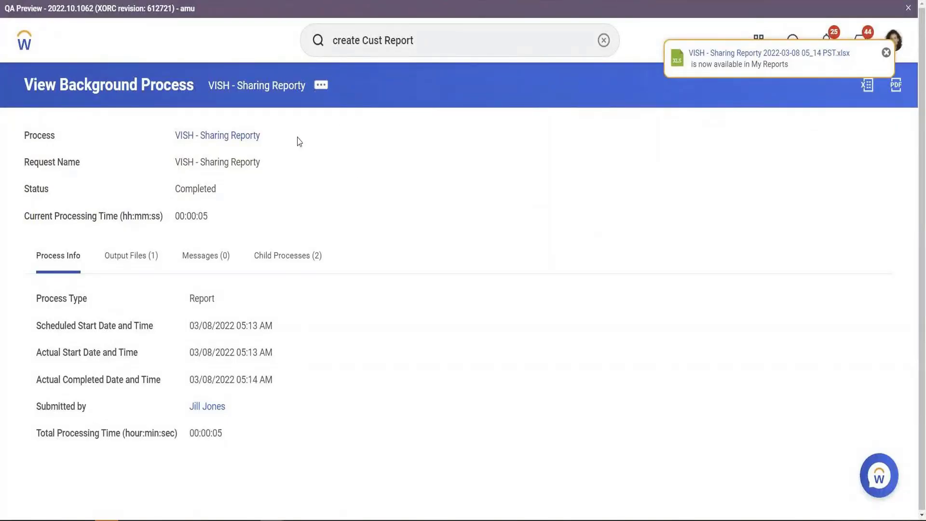
Start a Daily Recurrence schedule for the VISH - Sharing Reporty report and review its schedule, output and sharing options.
click(270, 135)
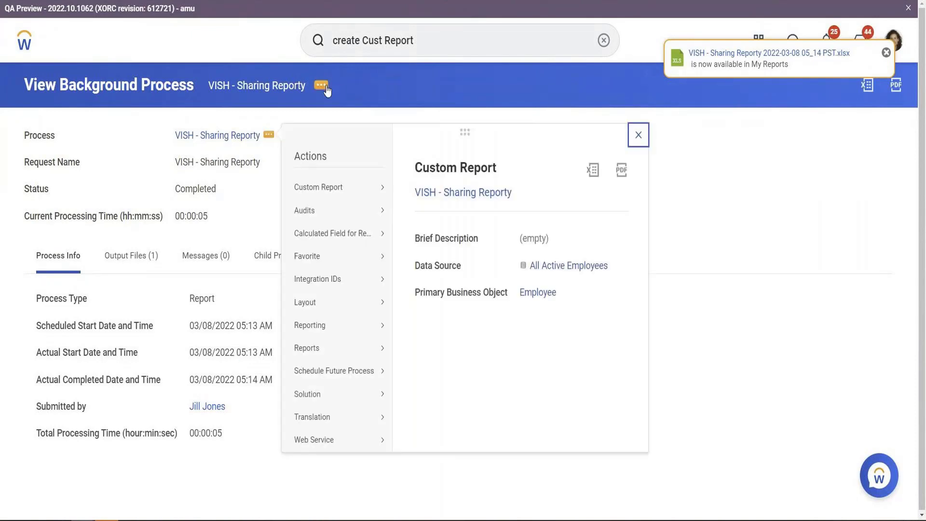
mouse_move(378, 189)
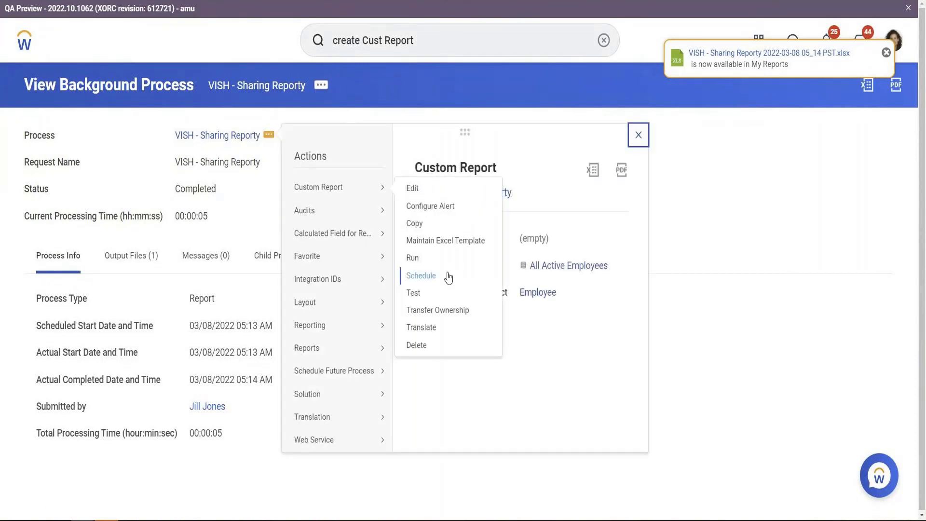
click(429, 276)
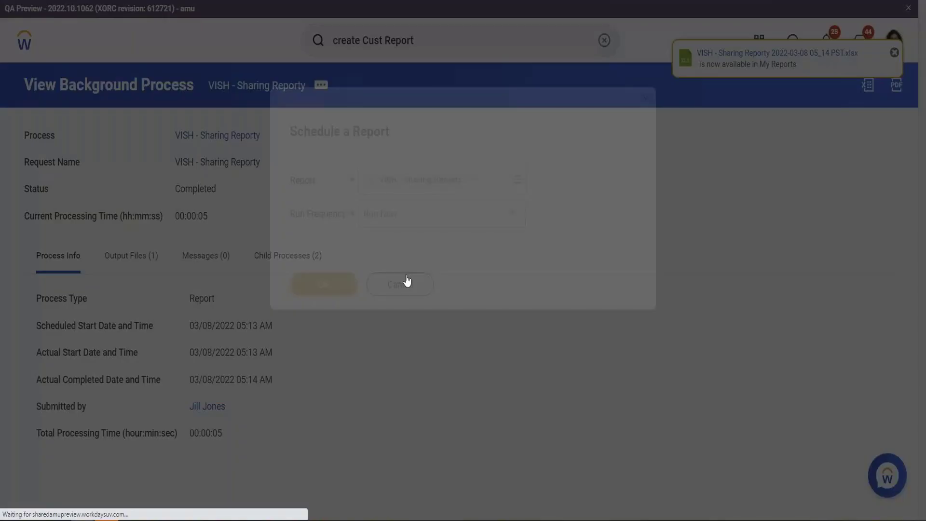
click(394, 209)
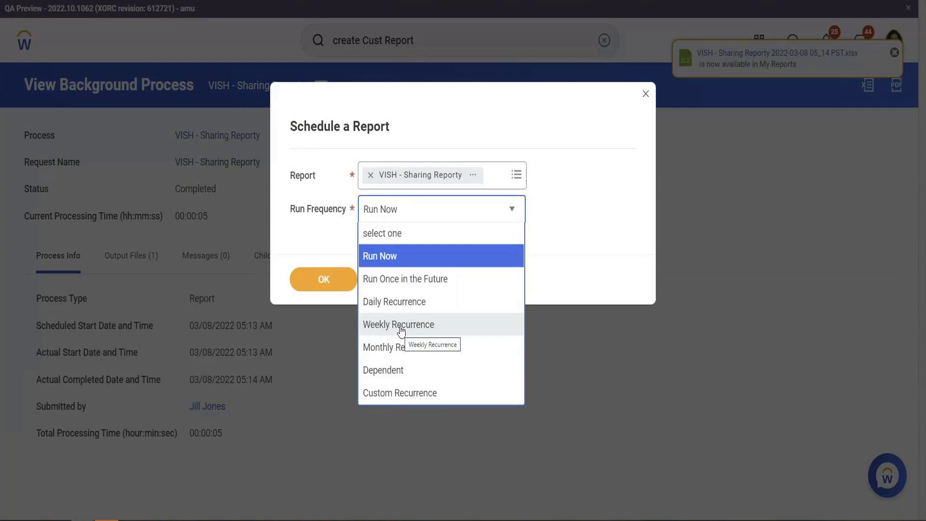
click(401, 307)
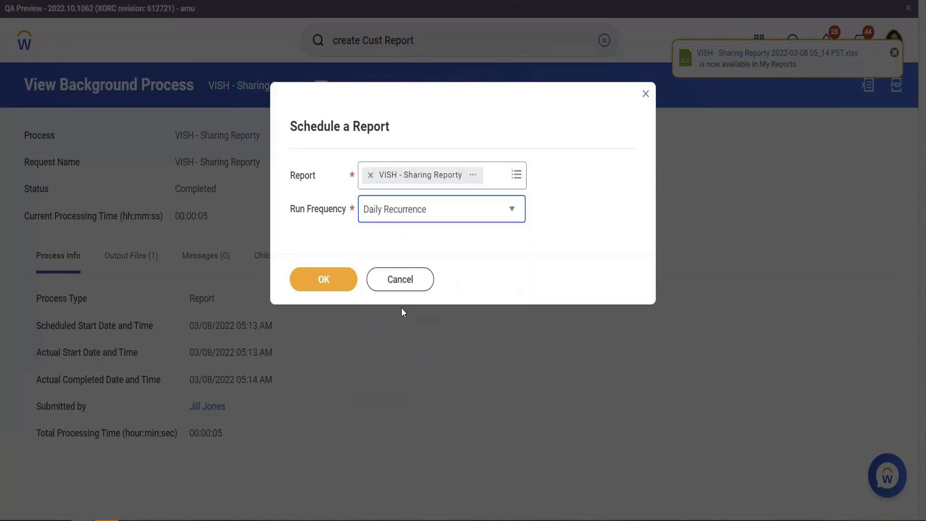
click(326, 280)
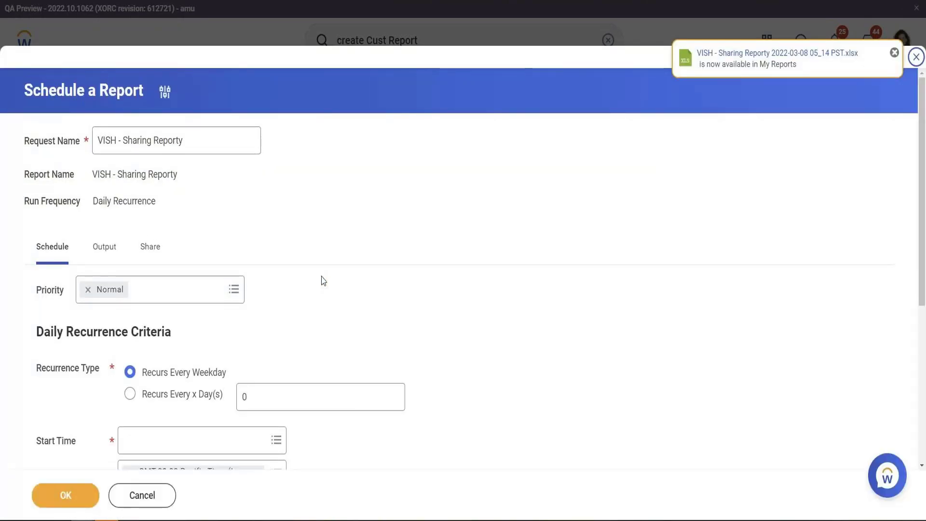
scroll(265, 307, down, 5)
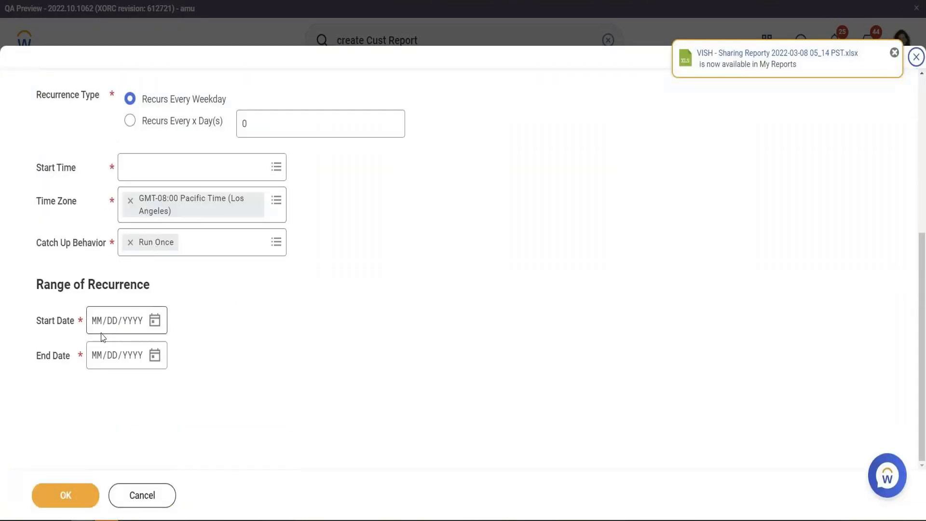
scroll(130, 326, up, 5)
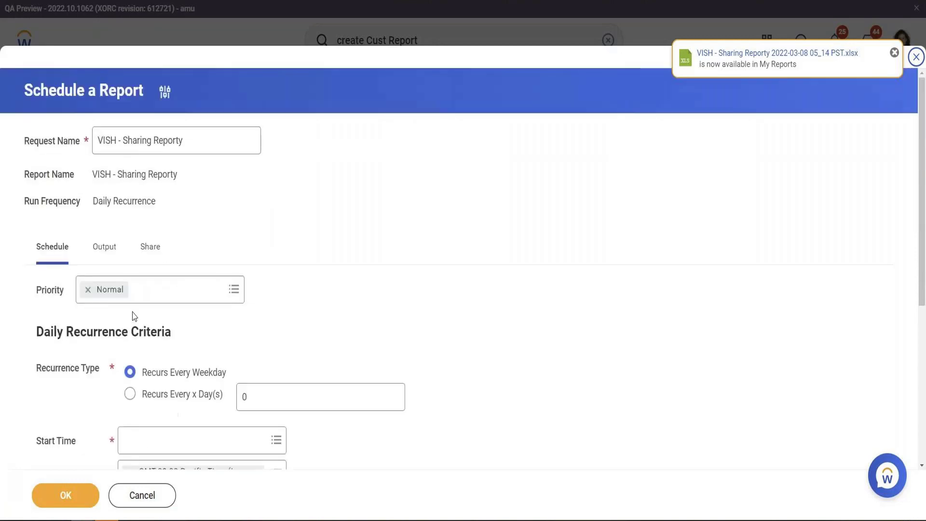
click(104, 247)
scroll(326, 222, down, 2)
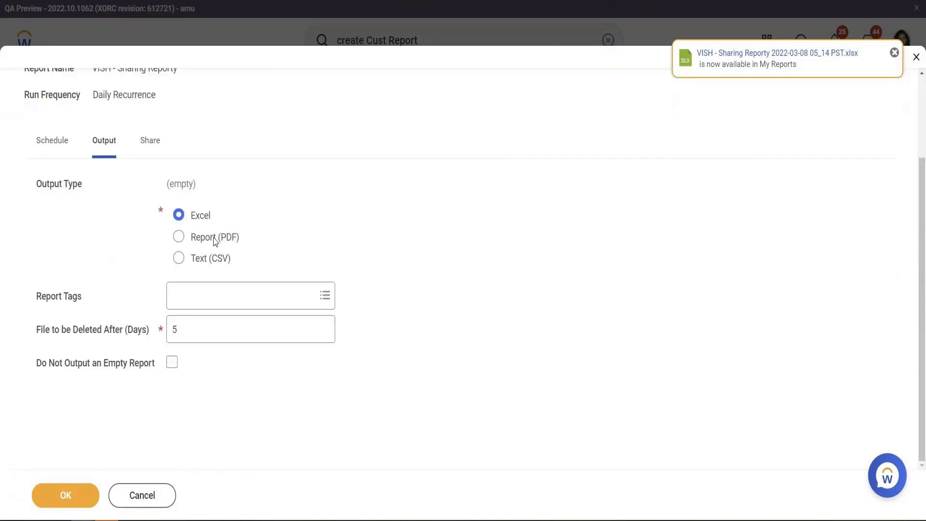
click(151, 141)
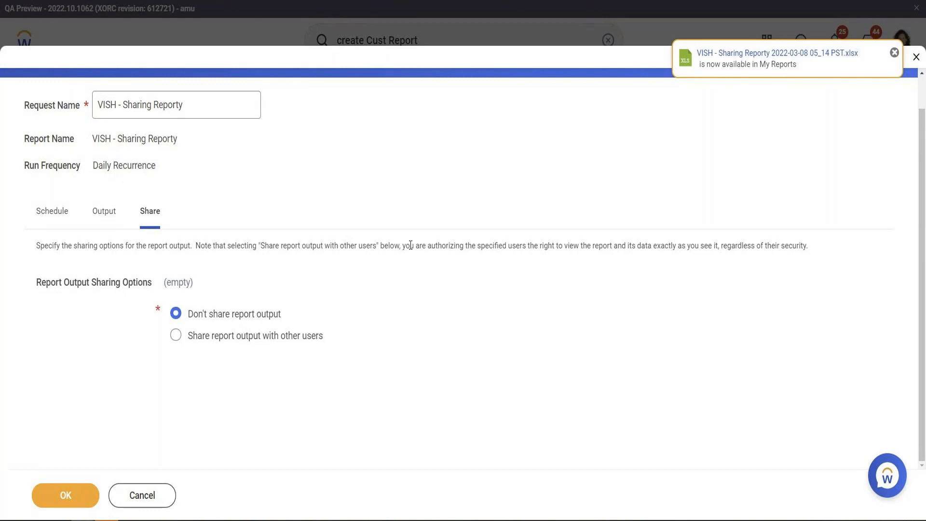
click(895, 53)
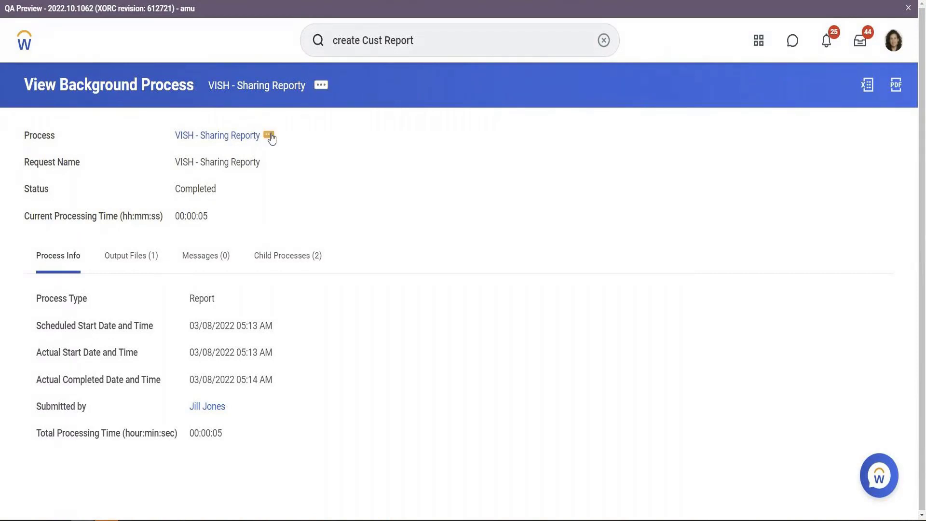
Open the VISH - Sharing Reporty definition and examine its advanced settings, definition sharing options and report owner.
click(271, 138)
mouse_move(381, 186)
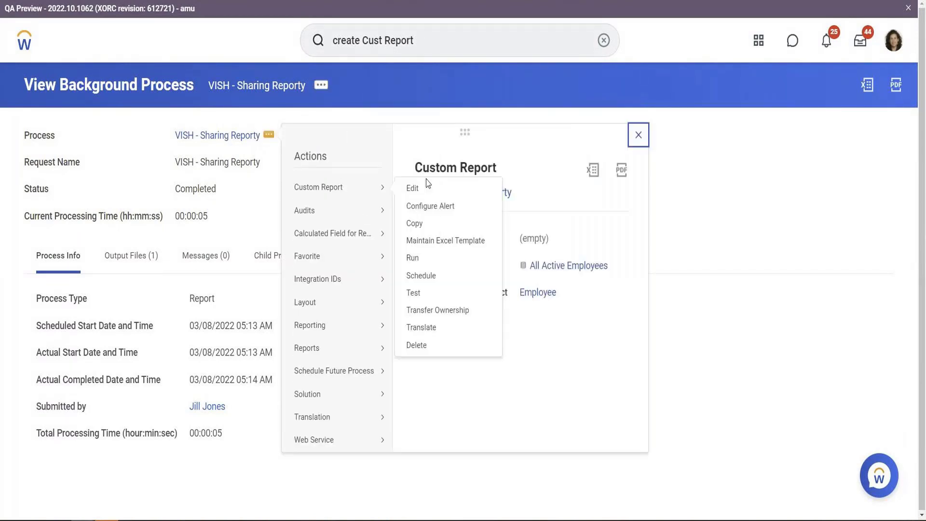
click(504, 193)
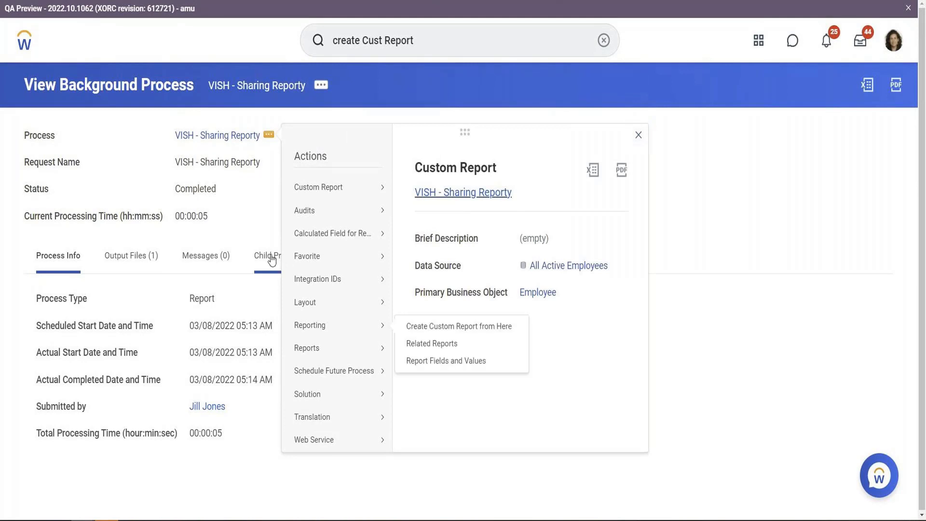
click(332, 331)
scroll(352, 305, down, 10)
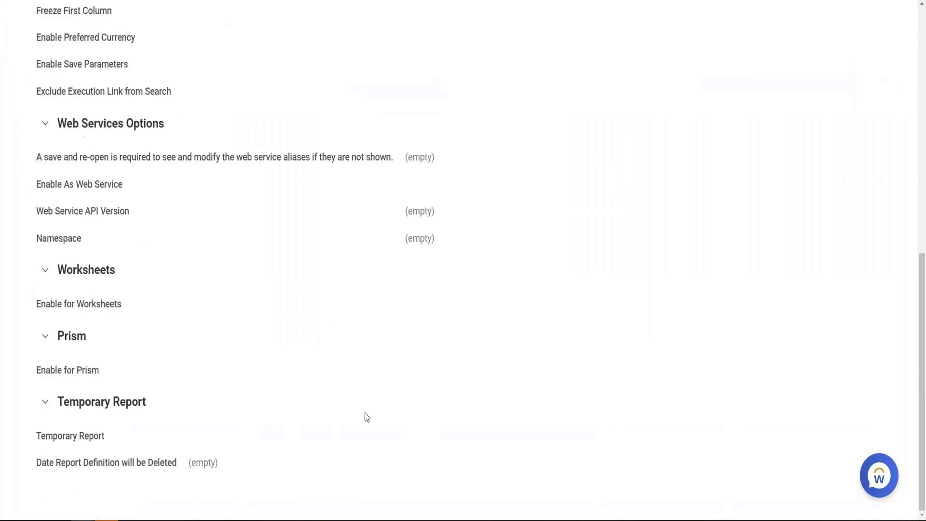
scroll(366, 417, up, 5)
click(280, 68)
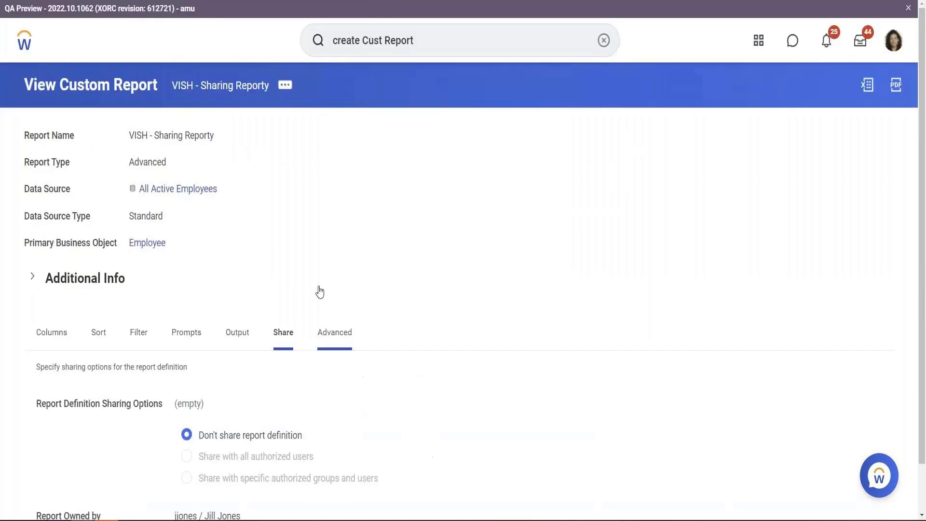
triple_click(58, 470)
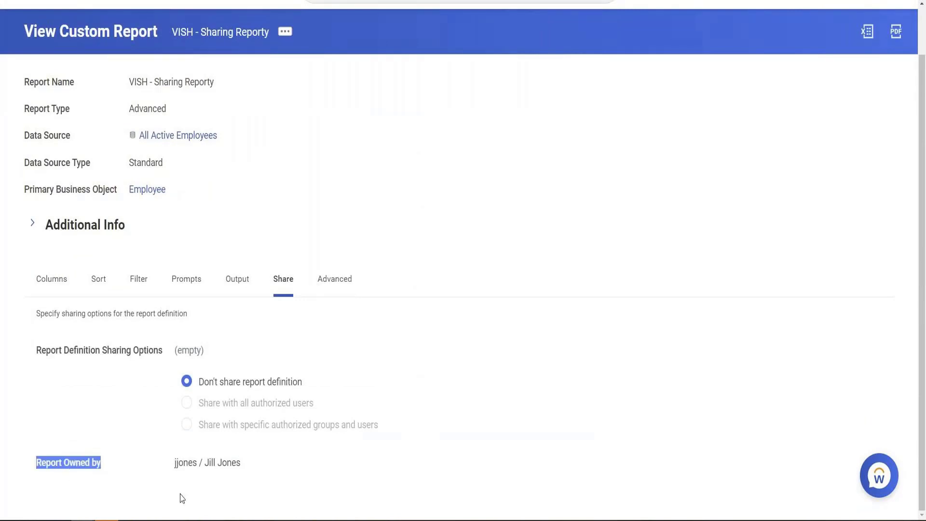
triple_click(195, 464)
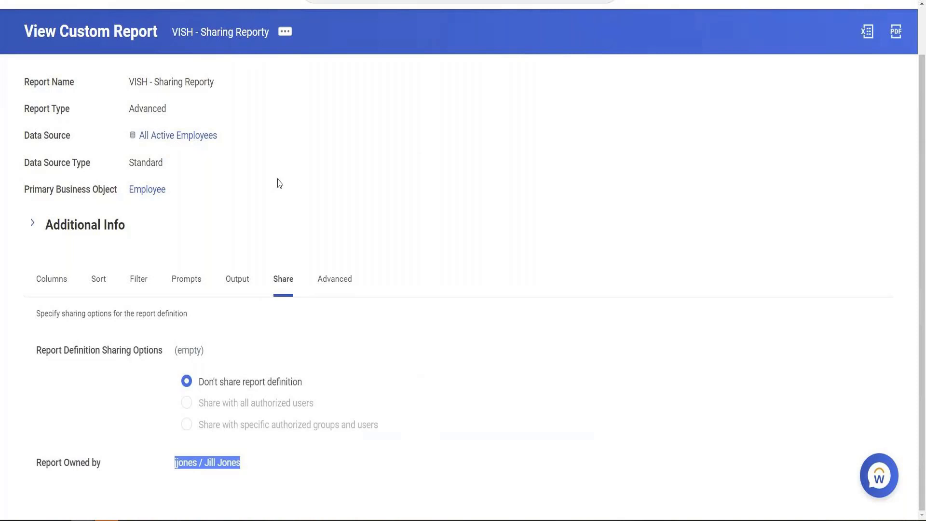
Open Transfer Ownership for the report, review the report name and new owner fields, and cancel without changes.
click(288, 33)
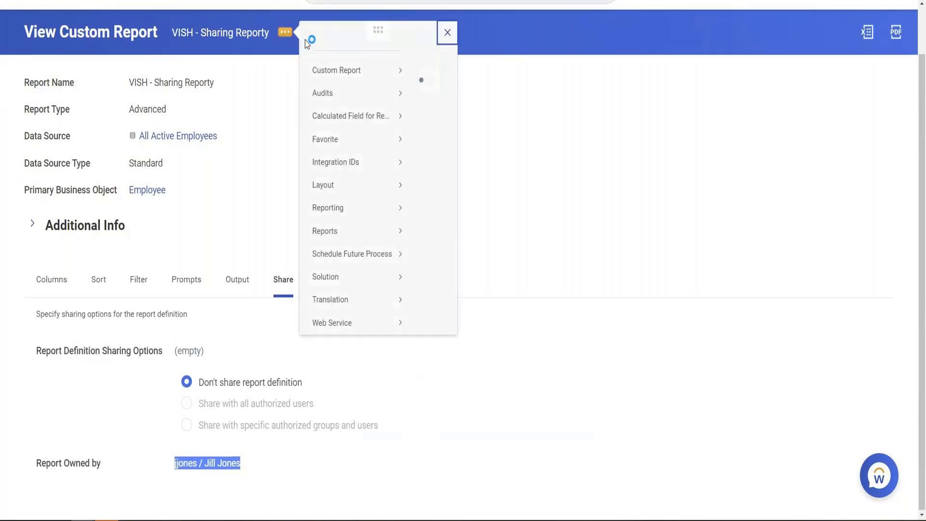
mouse_move(377, 86)
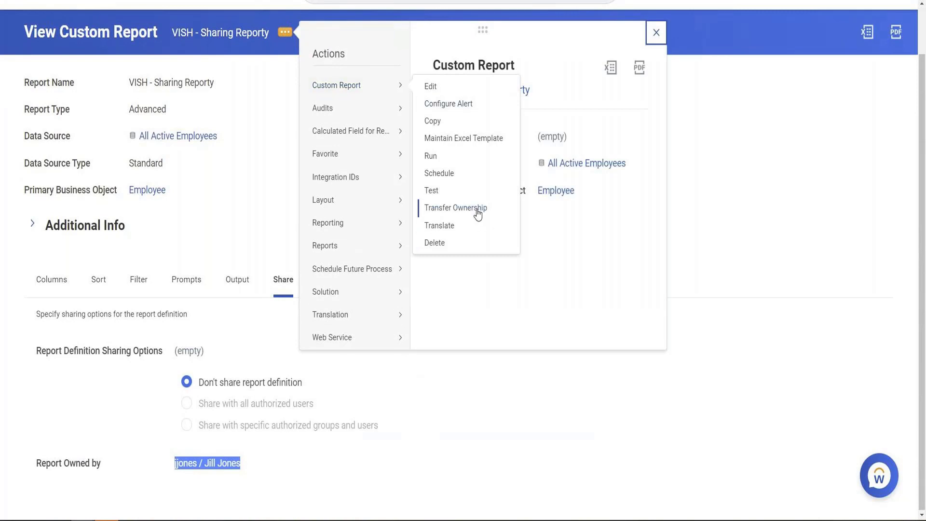
click(477, 214)
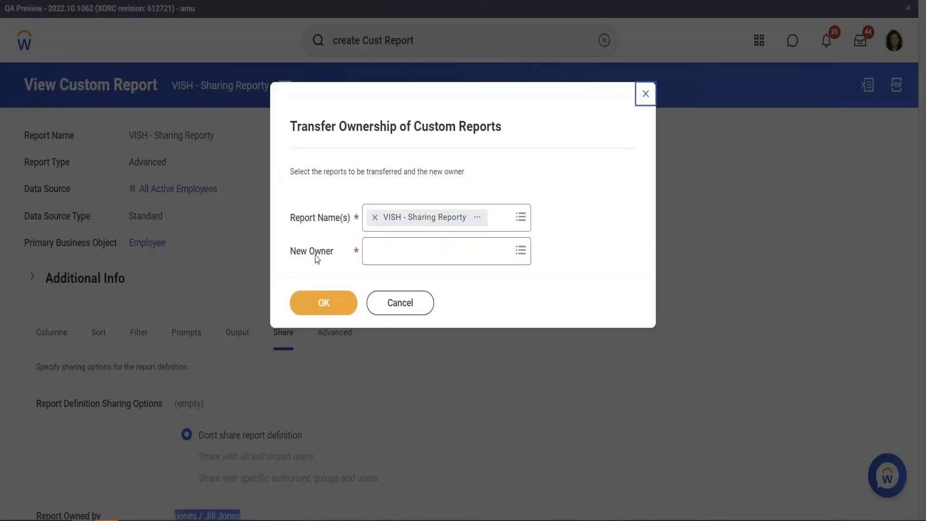
drag(289, 259, 330, 260)
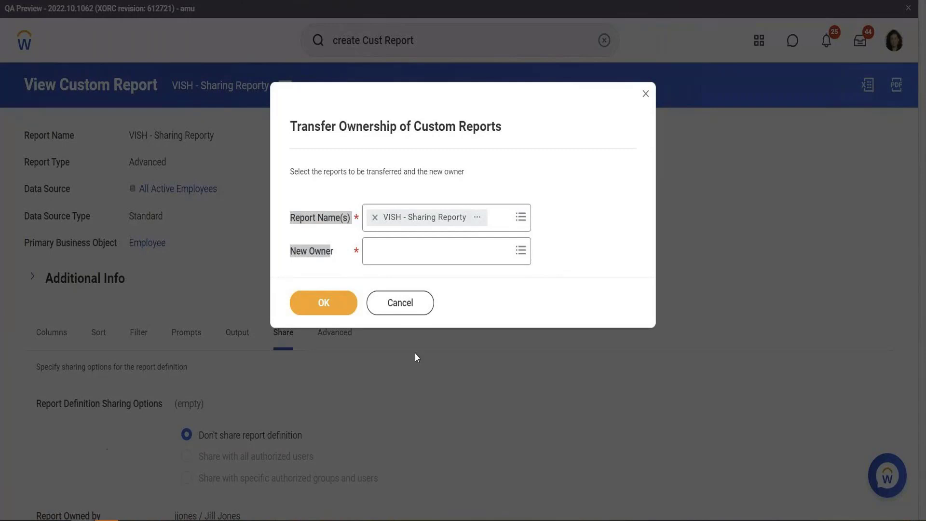
click(399, 304)
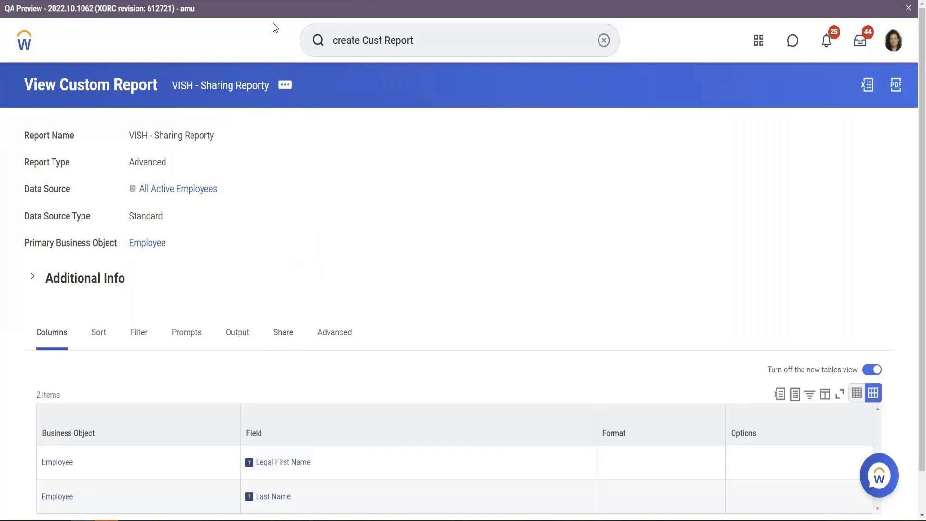
Open the VISH - Sharing Reporty definition for editing and go to the Temporary Report settings among its advanced options.
click(285, 85)
mouse_move(338, 140)
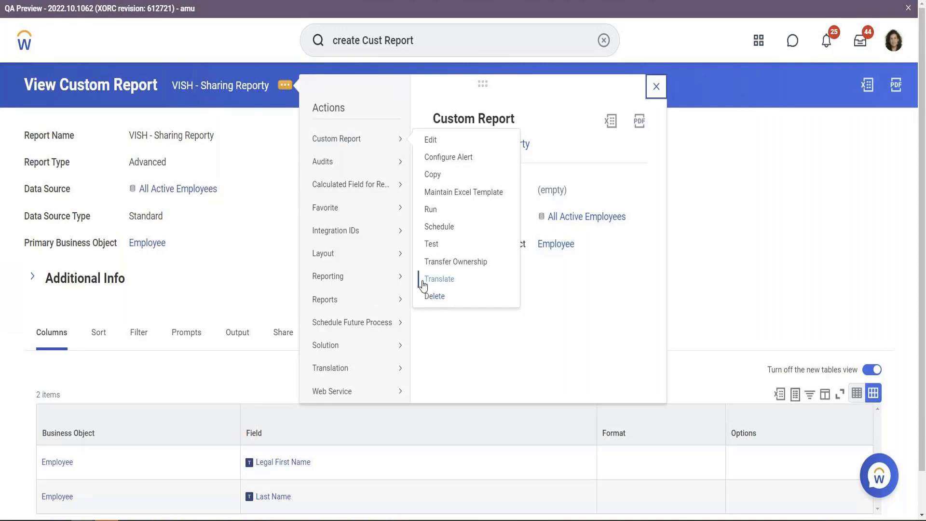
mouse_move(401, 283)
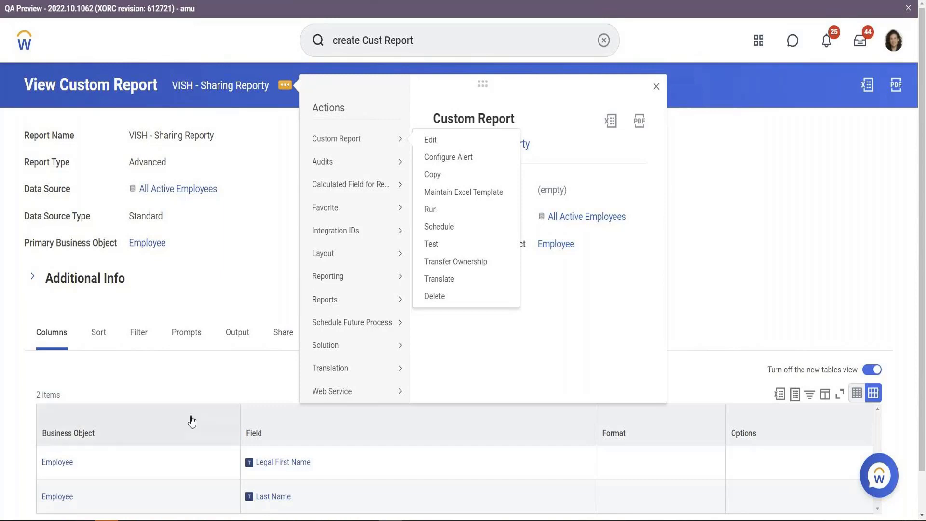
click(430, 140)
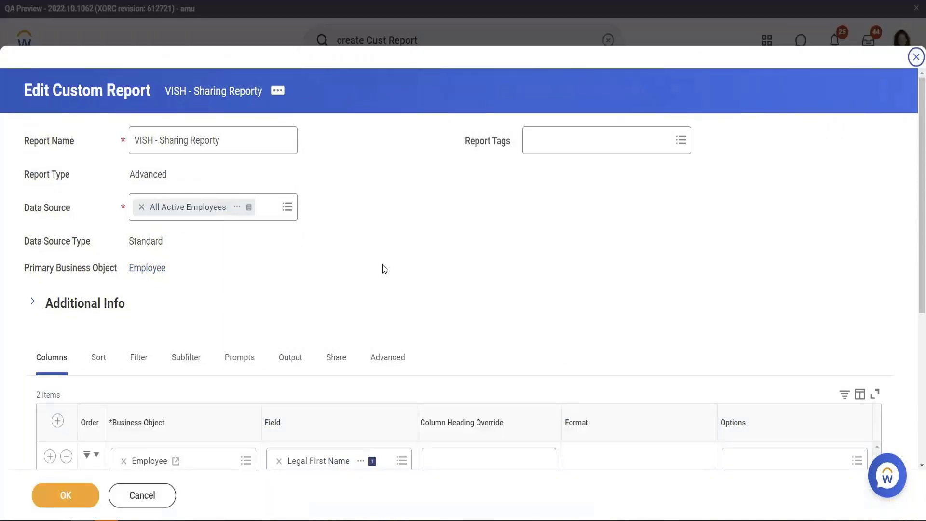
scroll(385, 269, down, 1)
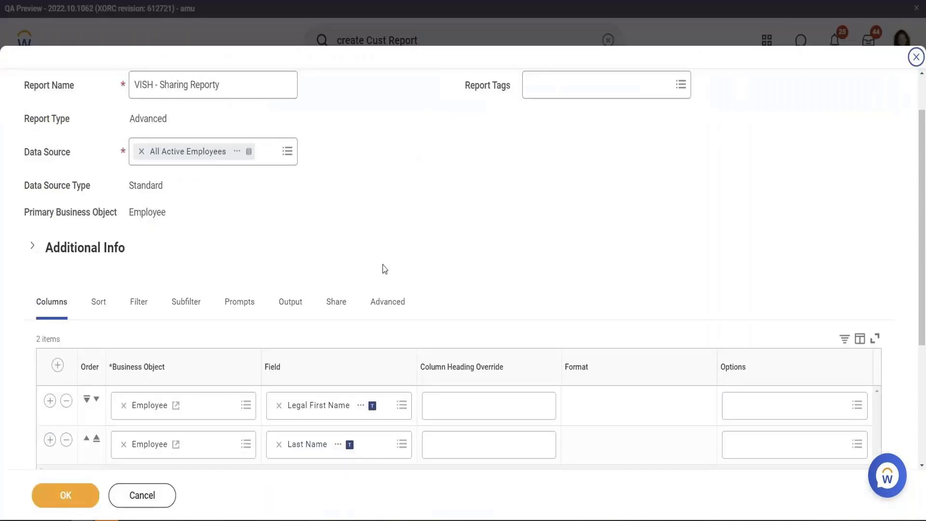
click(398, 312)
scroll(414, 247, down, 3)
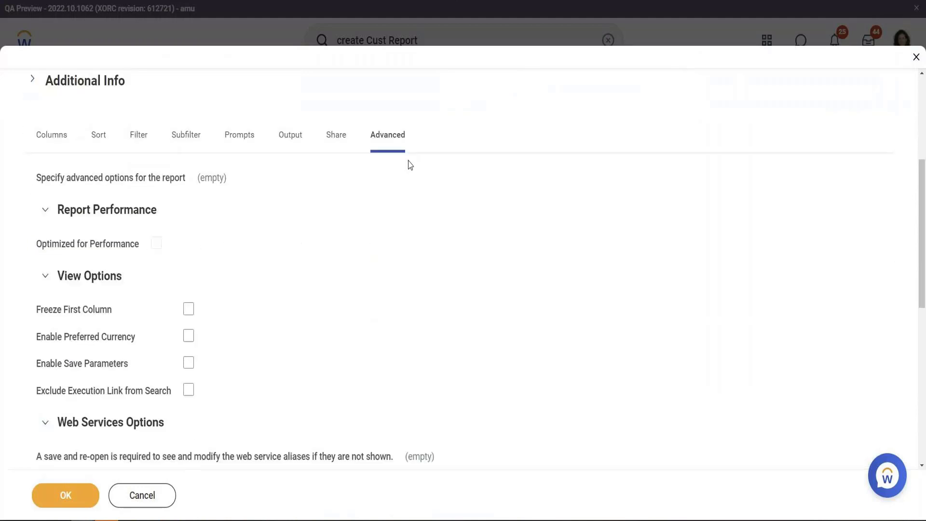
scroll(293, 346, down, 1)
scroll(291, 347, down, 3)
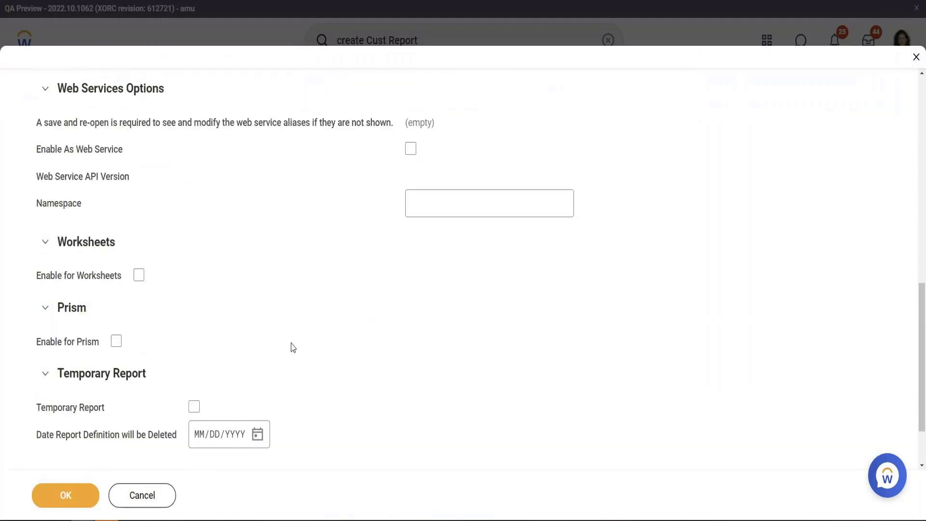
Mark the report as temporary, set its definition deletion date to 03/15/2023, and save the definition.
click(194, 406)
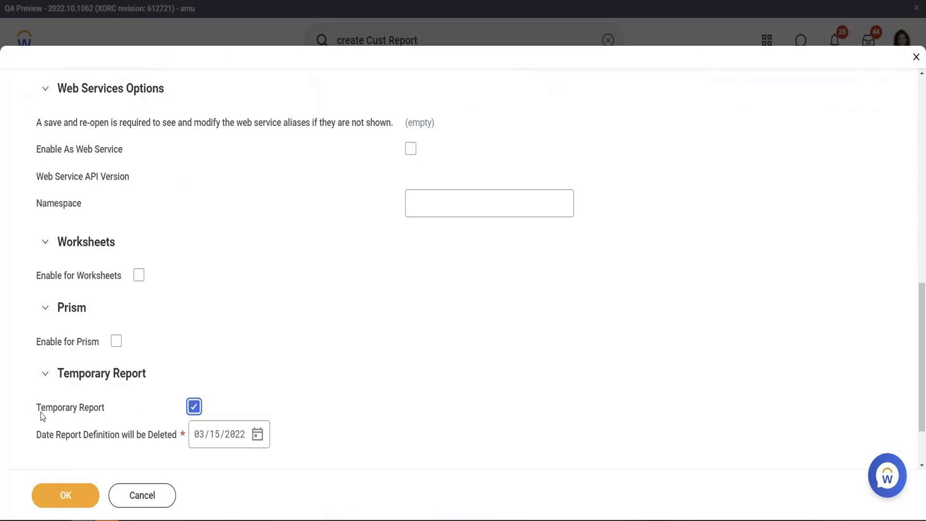
drag(37, 414, 107, 415)
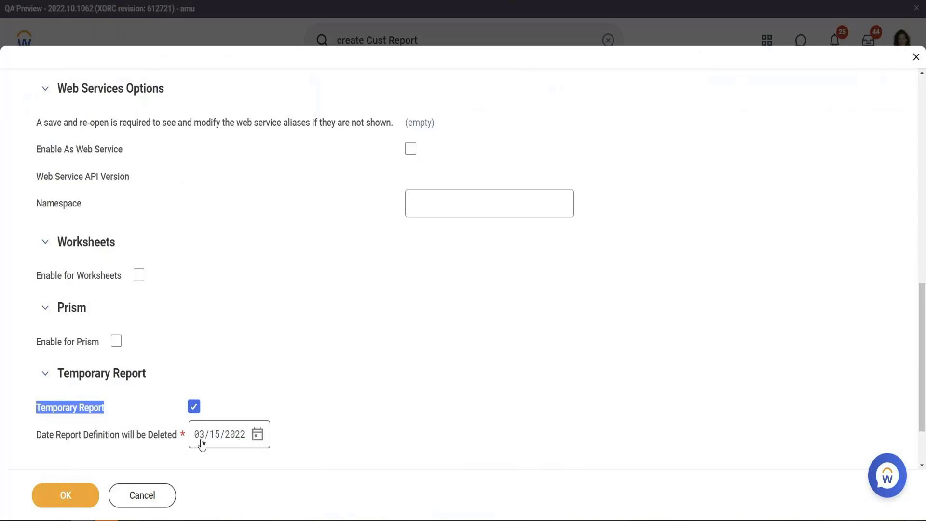
click(238, 439)
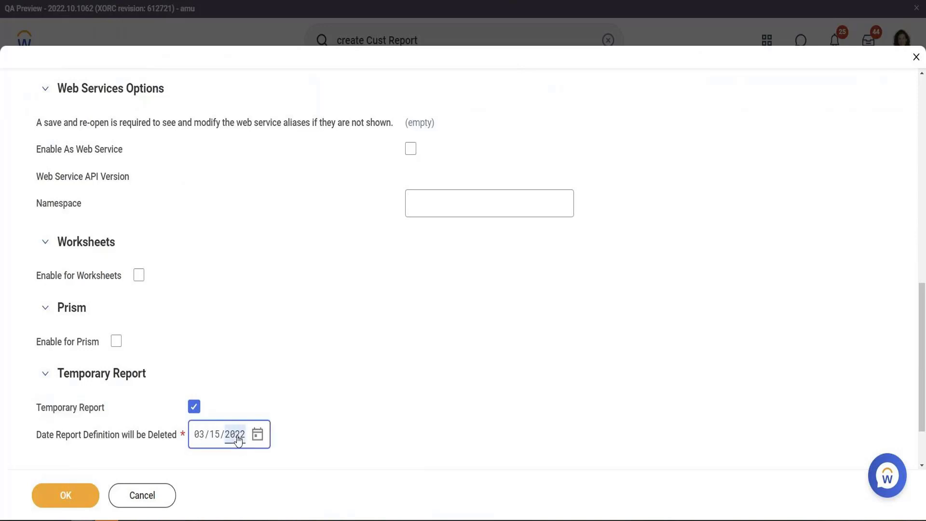
text(2023)
click(277, 403)
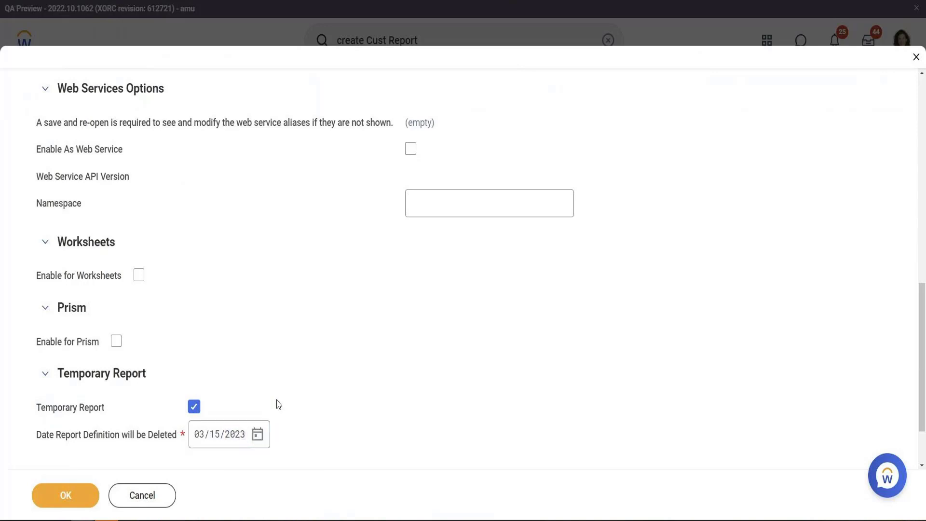
click(134, 492)
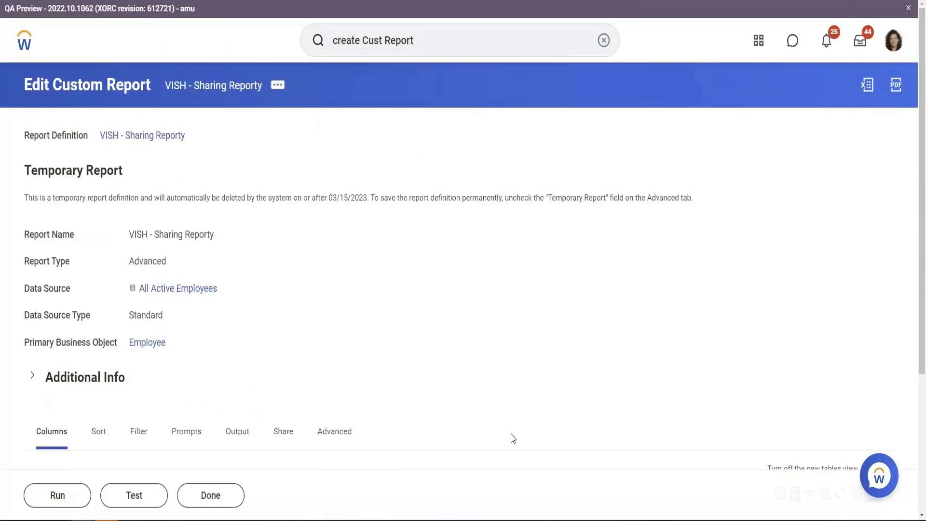
Reopen the report definition for editing, clear its Temporary Report option in the advanced settings, and discard the changes.
click(277, 85)
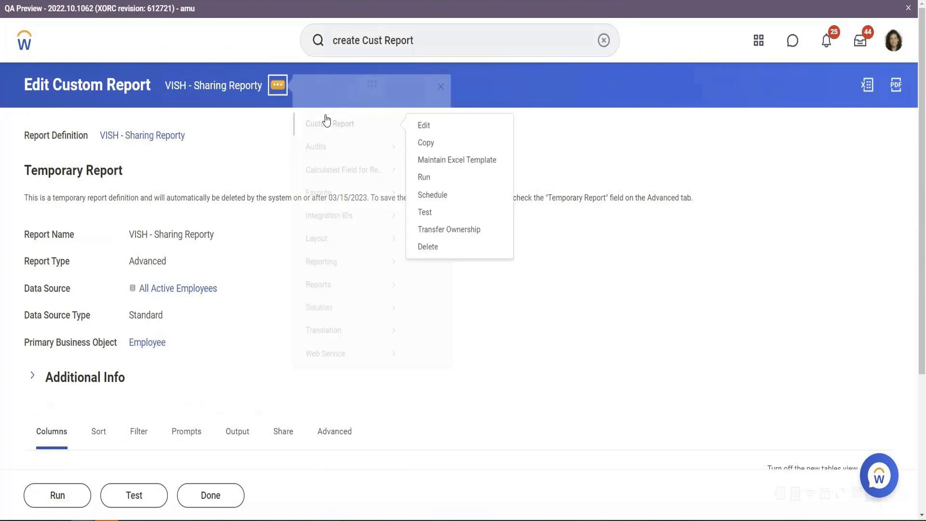
click(417, 125)
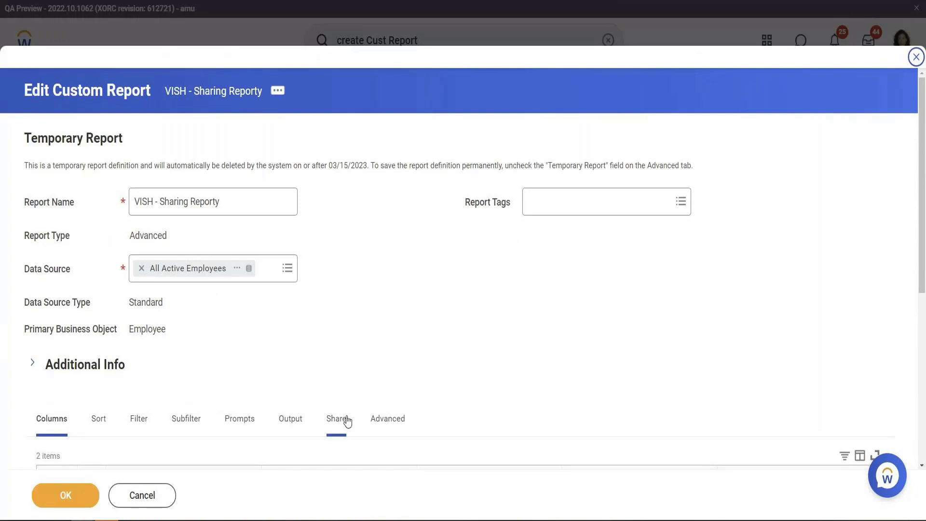
click(366, 418)
scroll(394, 330, down, 15)
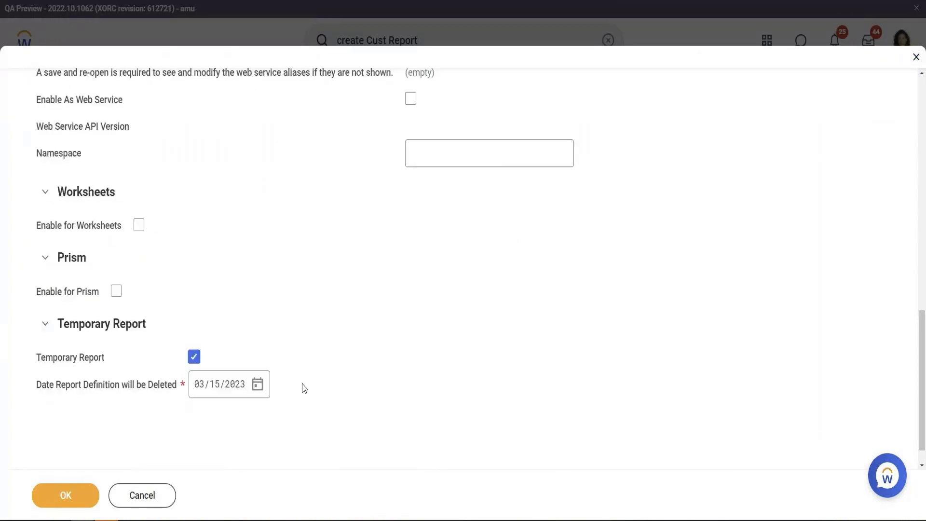
click(194, 357)
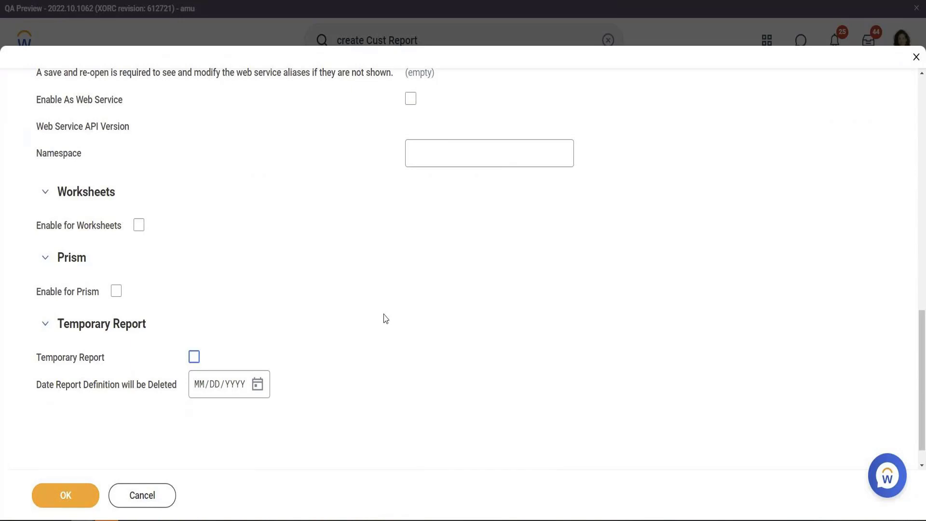
click(144, 500)
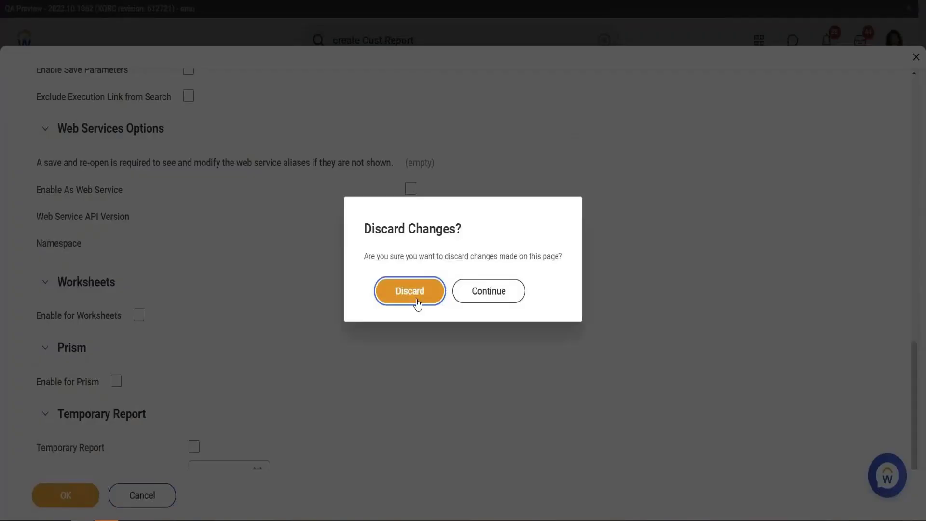
click(415, 299)
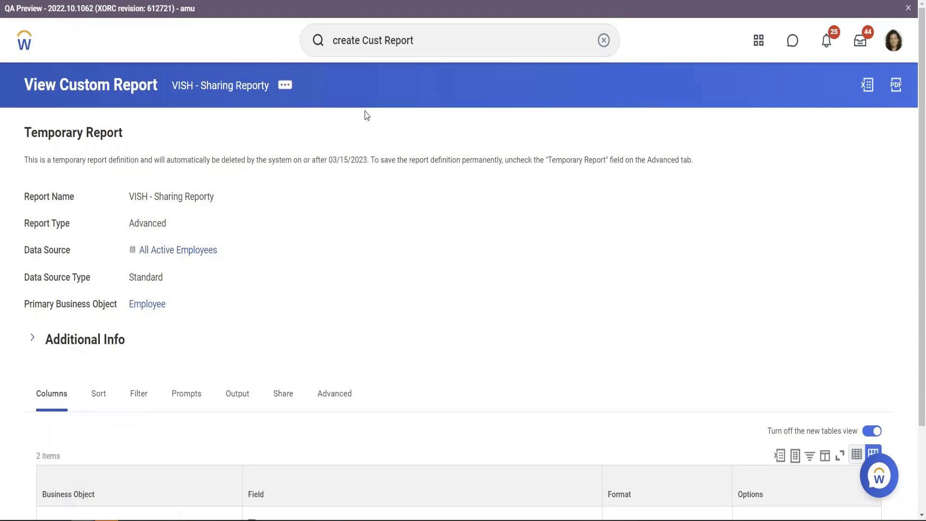
Search for "create Cust Report" and open the Create Custom Report task.
click(437, 42)
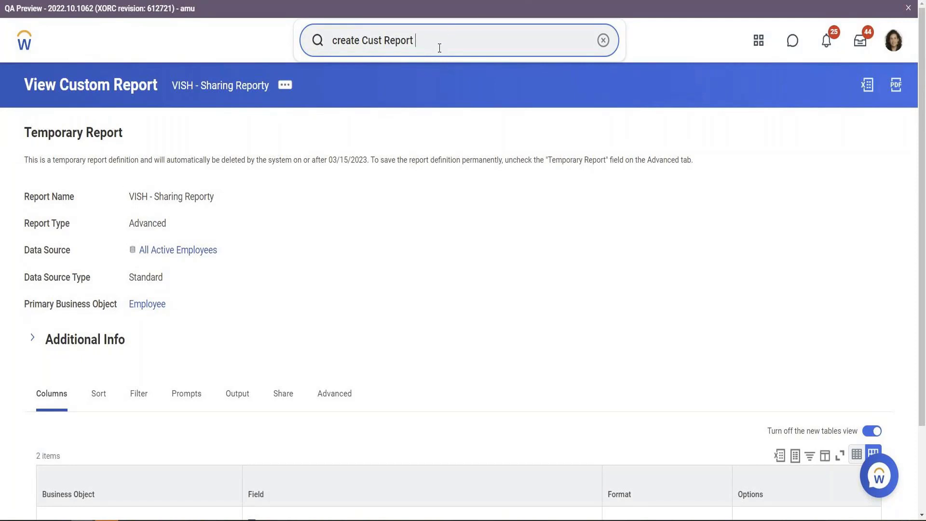
key(Return)
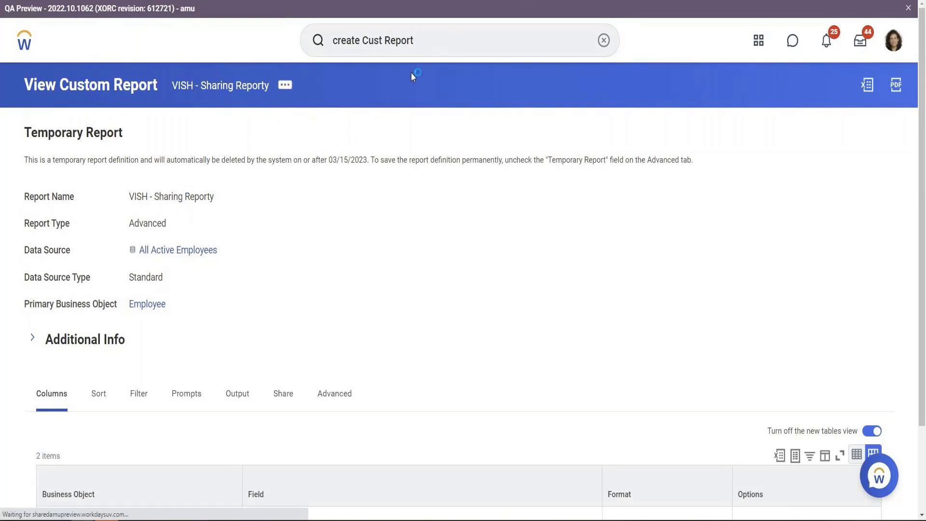
click(211, 194)
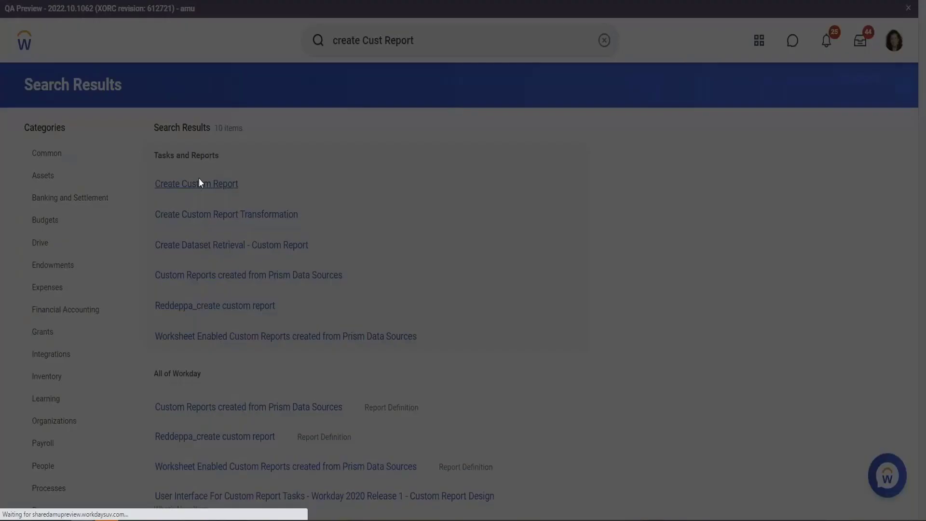
Name the new custom report VISH - MATRIX and set its report type to Matrix.
key(F11)
text(V)
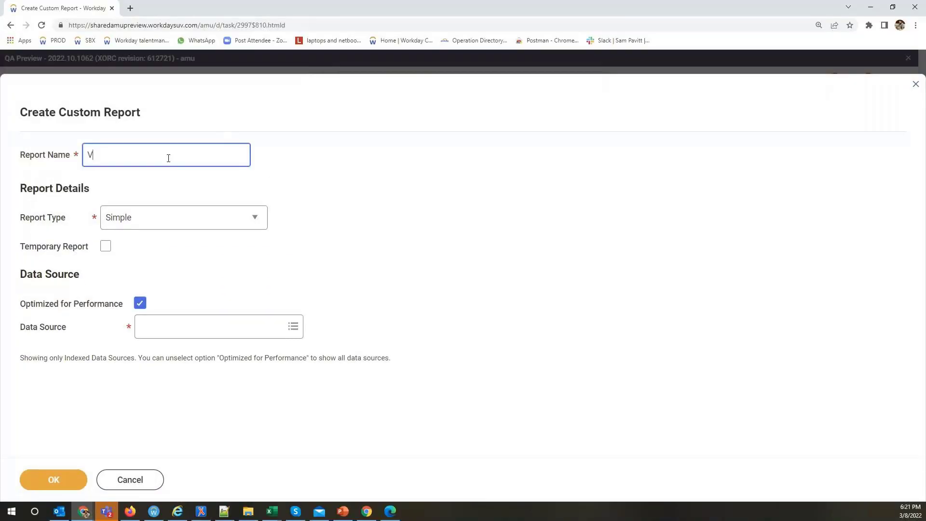
text(ISH)
key(F11)
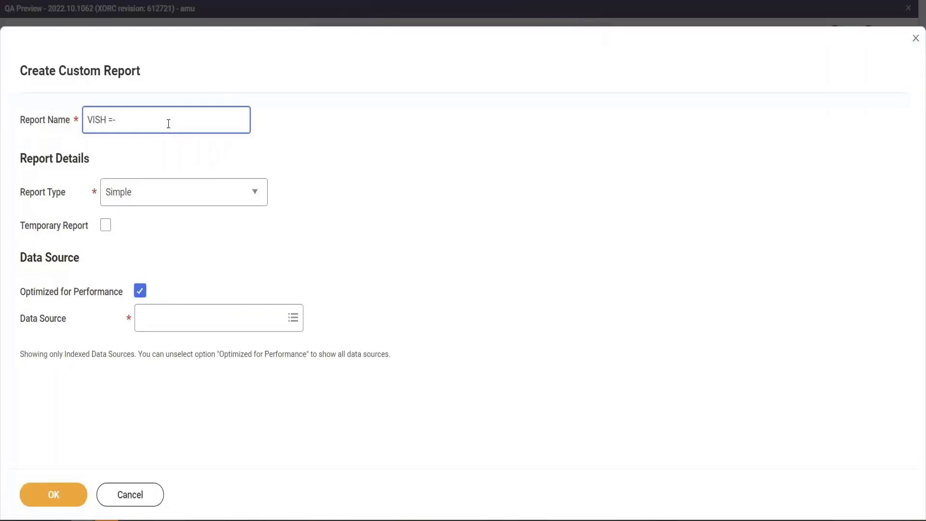
text(- MATRIX)
key(Tab)
key(Down)
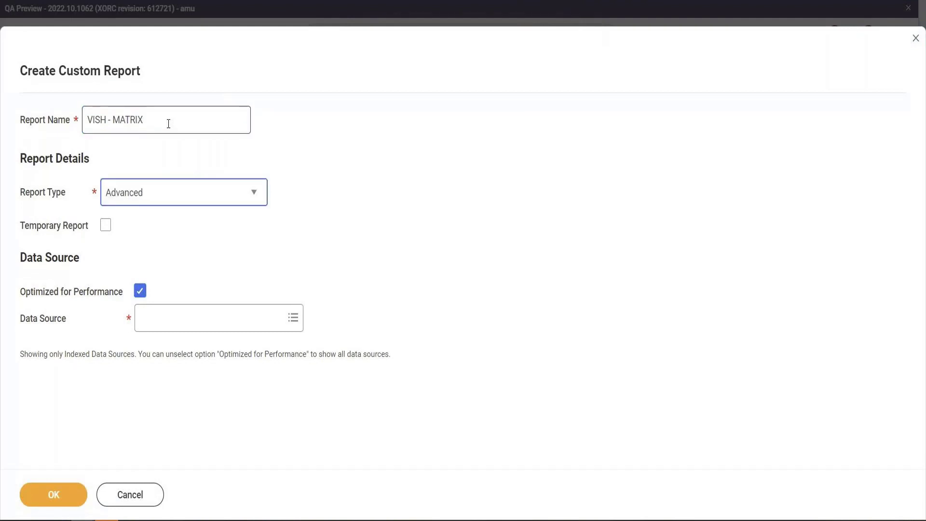
key(Down)
Turn off Optimized for Performance, choose All Active Employees as the data source, and create the report.
click(144, 291)
click(155, 322)
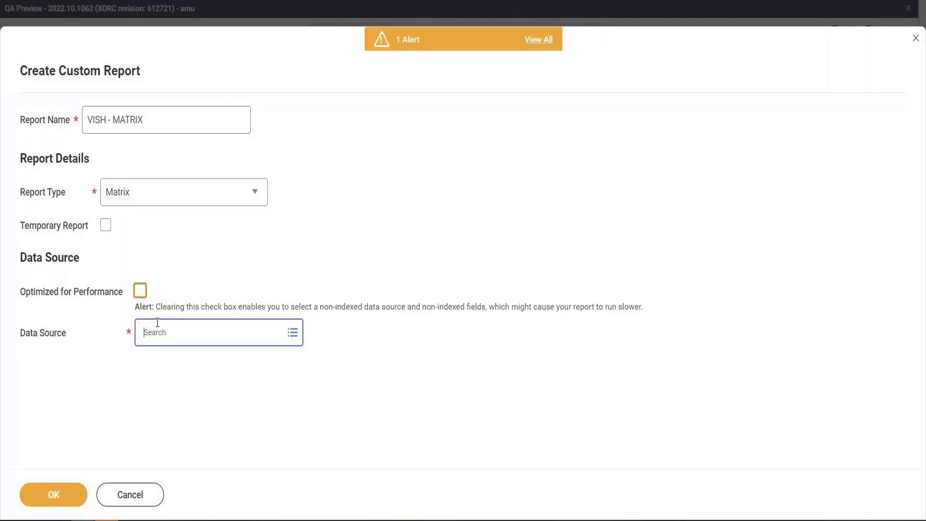
text(Alla ct)
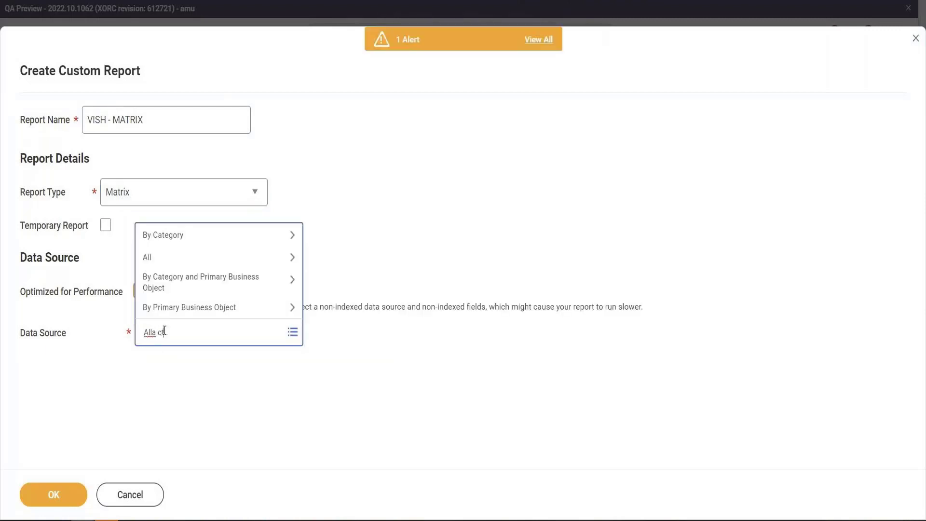
text(ive empl)
key(Return)
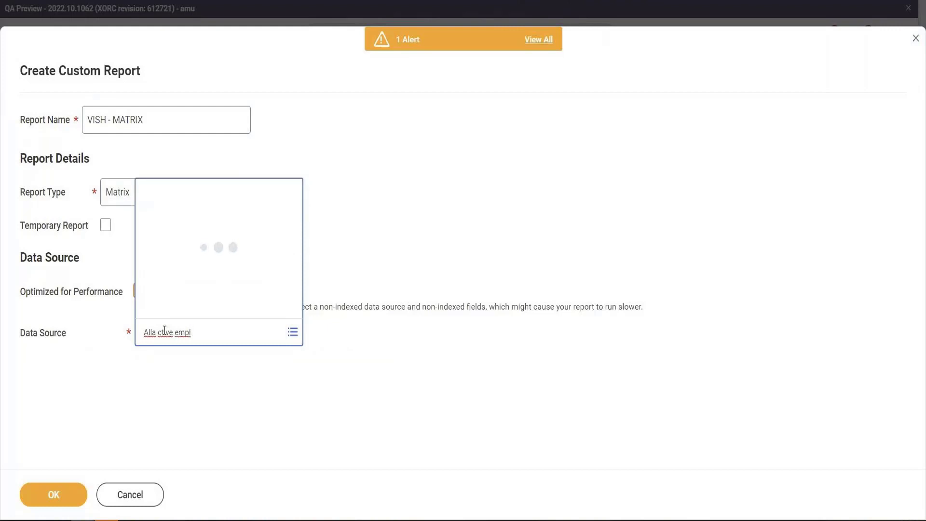
key(BackSpace)
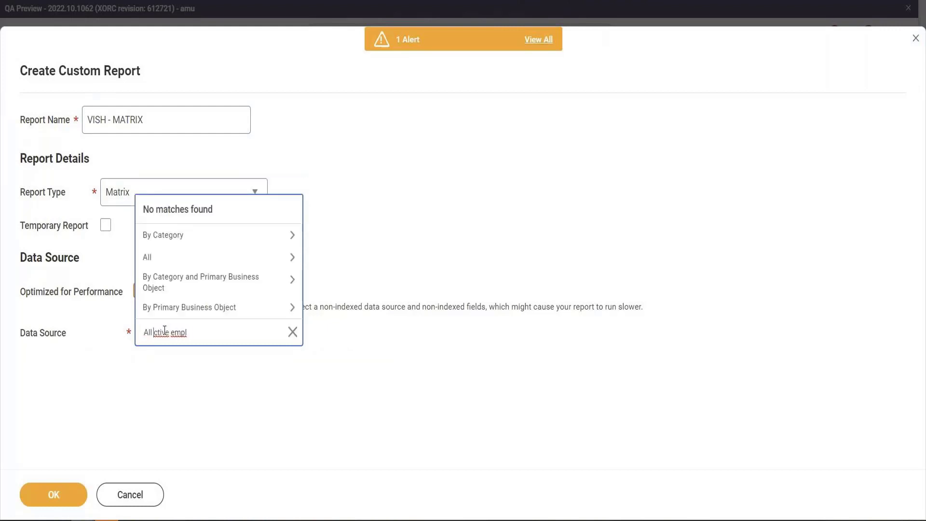
text(a)
key(Return)
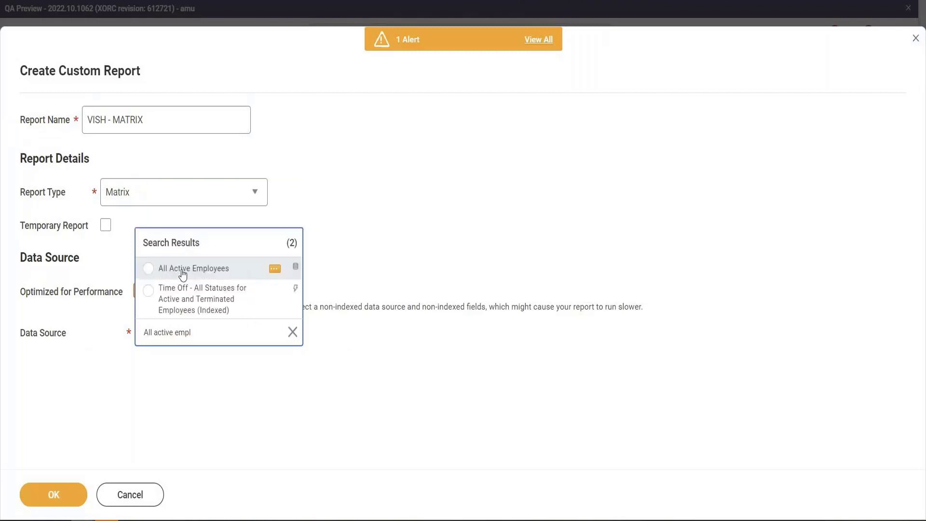
click(179, 272)
click(59, 494)
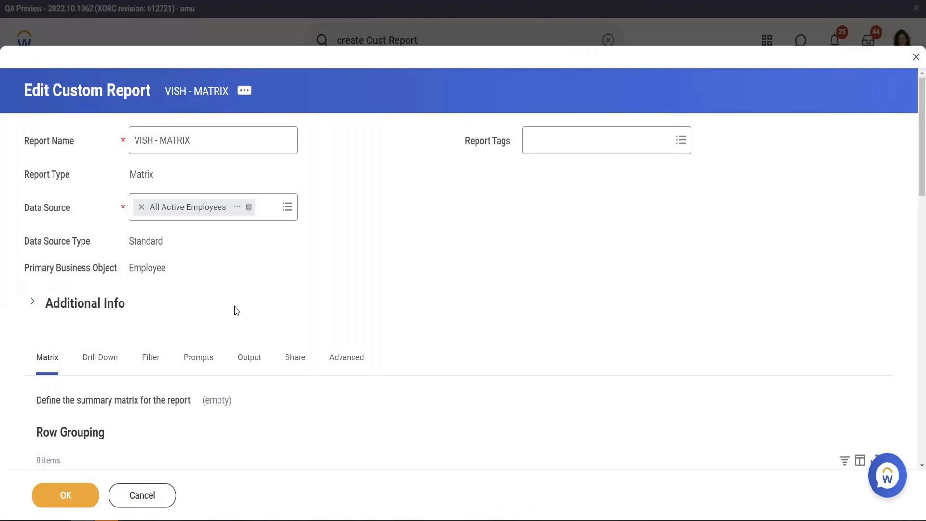
Set the first row grouping of the matrix to the Company field.
scroll(366, 326, down, 2)
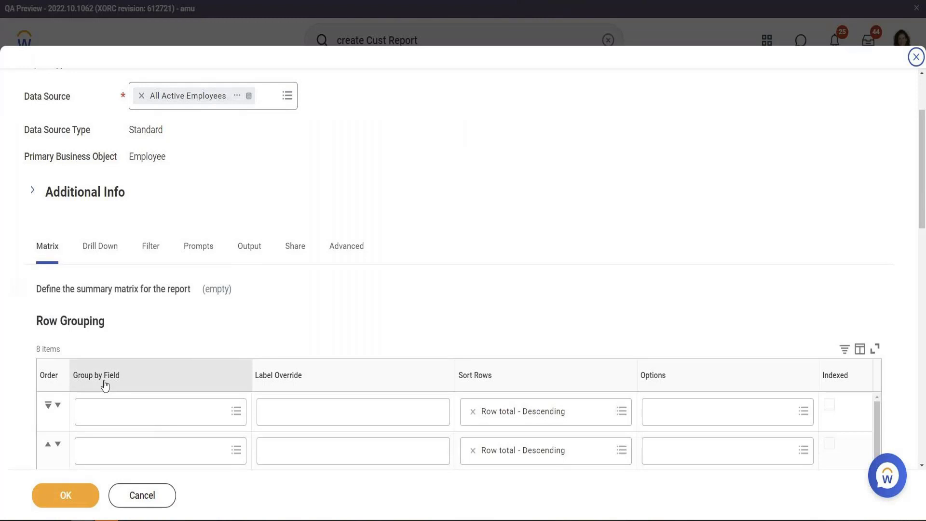
click(114, 403)
click(442, 222)
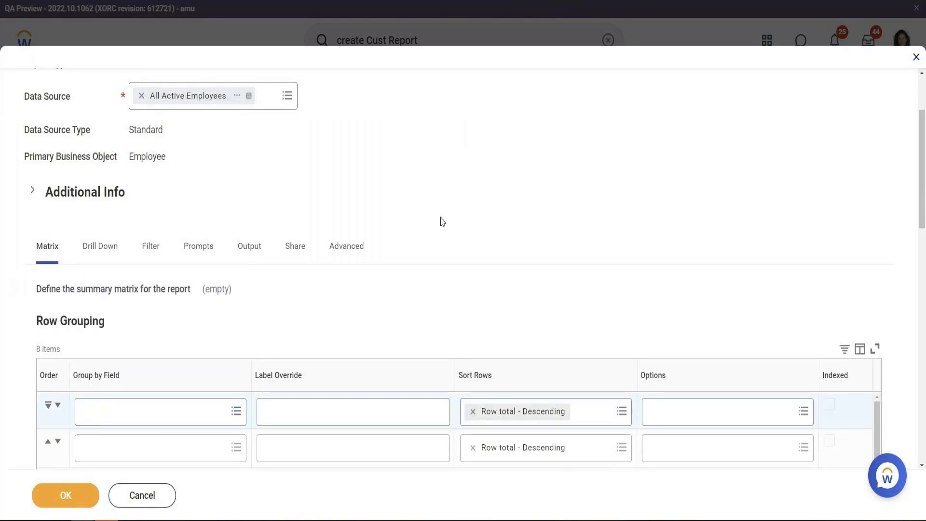
scroll(442, 222, down, 3)
click(123, 248)
text(C)
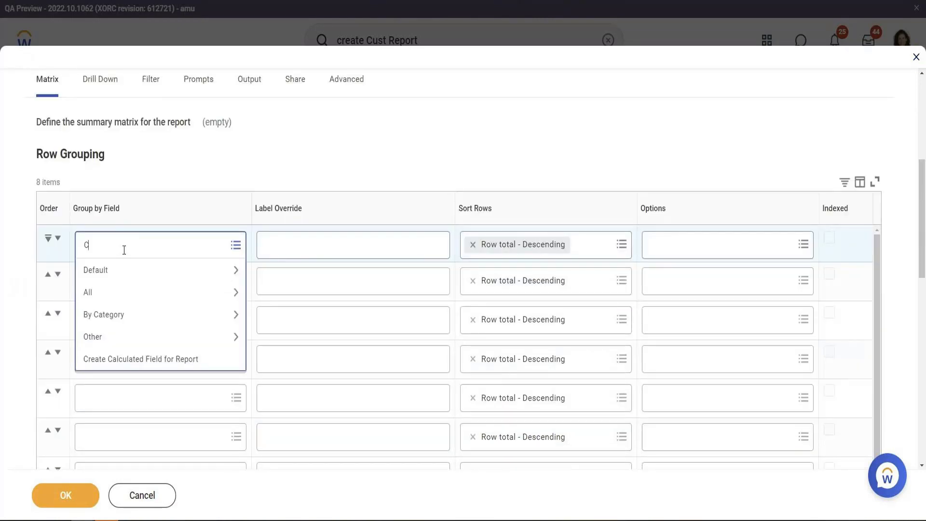
text(ompa)
text(an)
key(BackSpace)
key(BackSpace)
key(BackSpace)
text(ny)
key(Return)
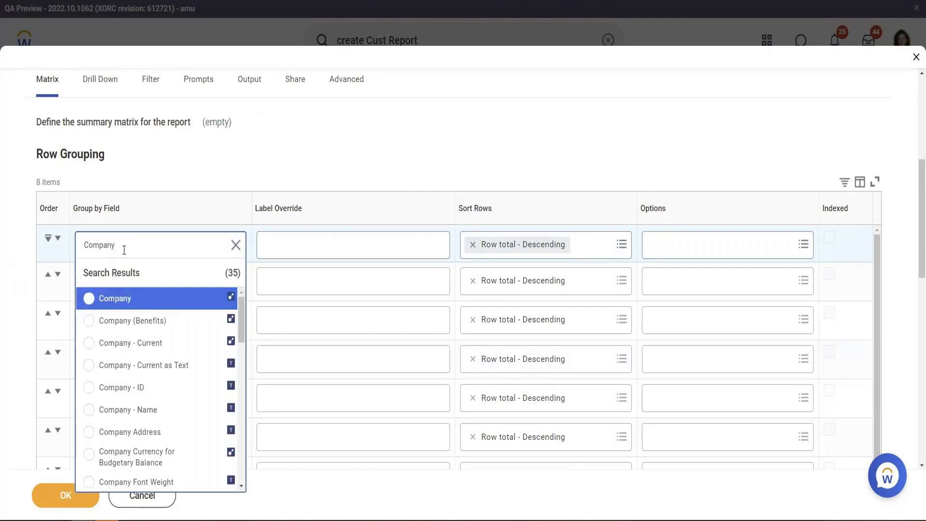
click(161, 299)
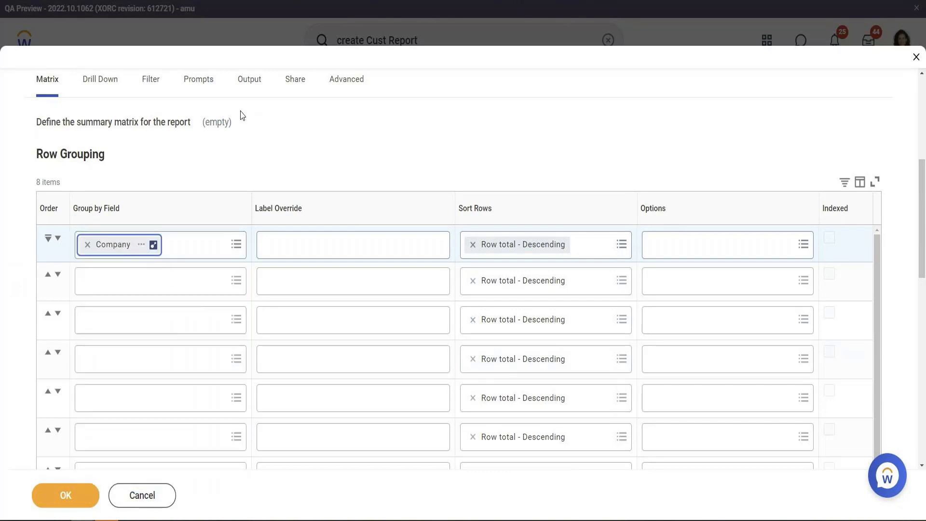
Set the second row grouping to the lowercase gender calculated field, save the report definition and run it.
scroll(188, 251, down, 4)
scroll(190, 258, down, 1)
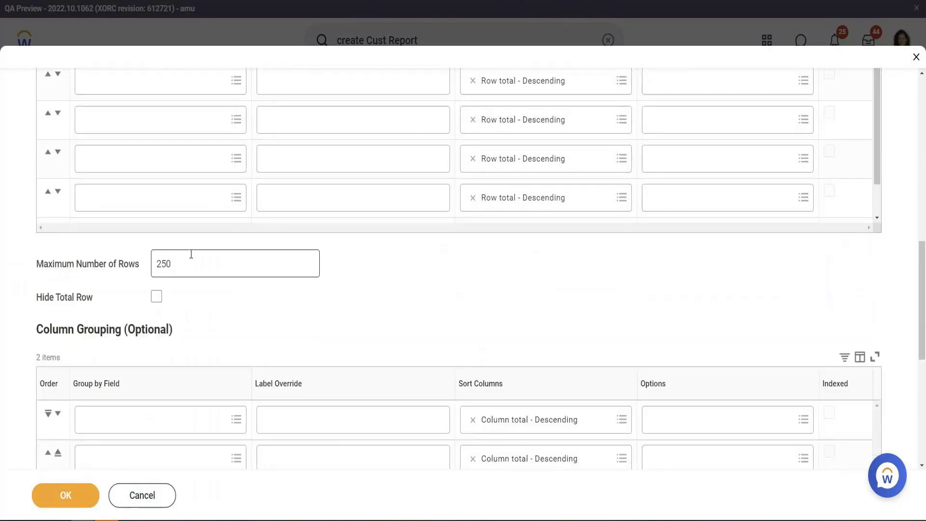
scroll(114, 234, up, 5)
click(115, 227)
text(gender)
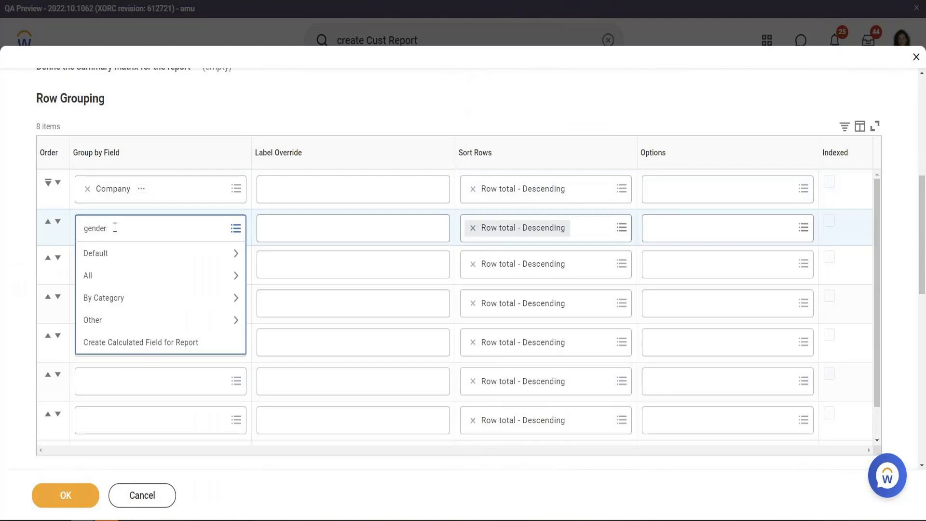
key(Return)
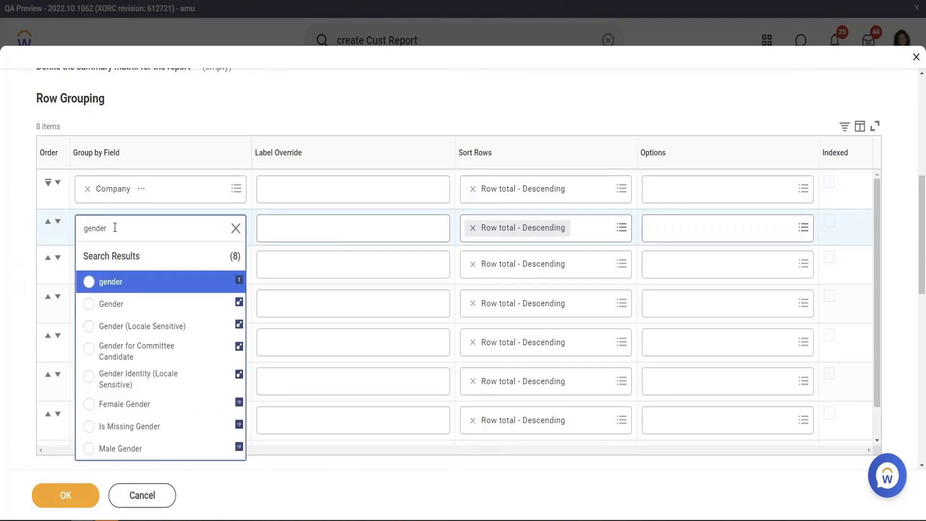
key(Return)
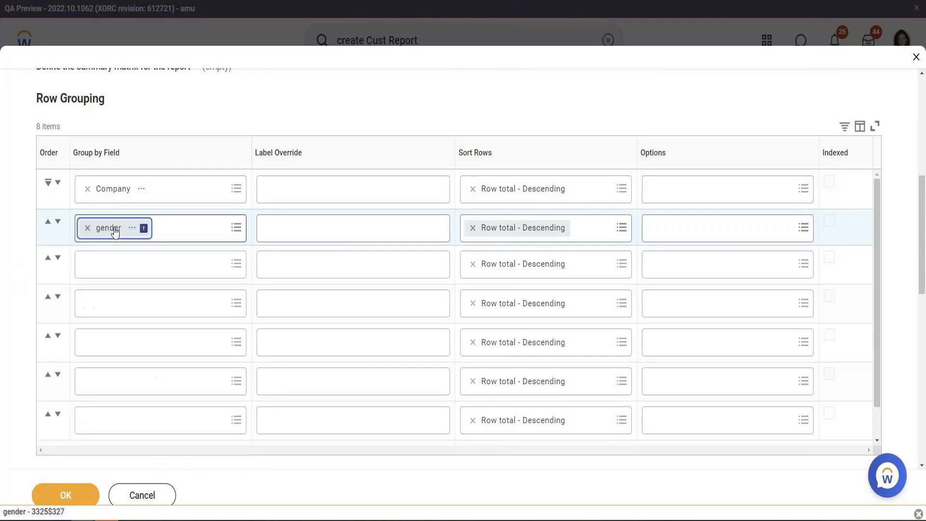
click(71, 496)
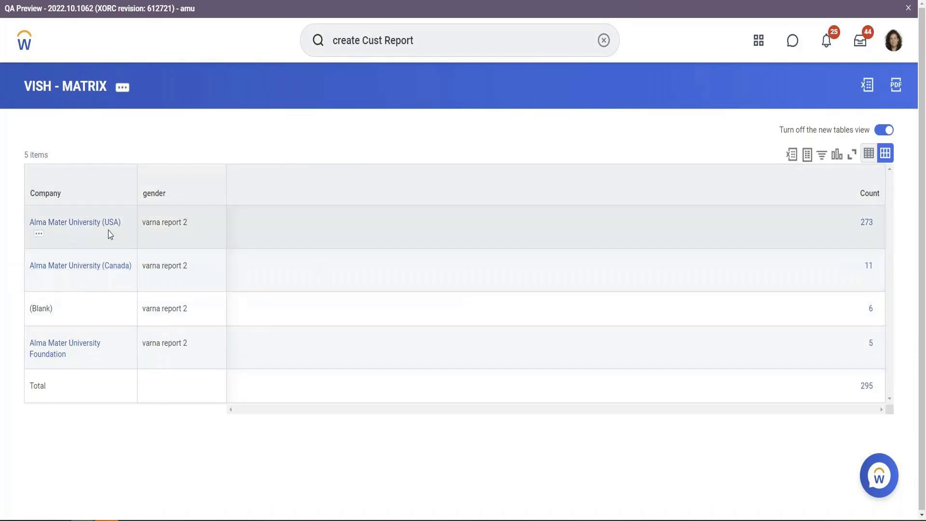
Examine the blank company row and the values in the gender column of the report output.
click(42, 311)
double_click(43, 311)
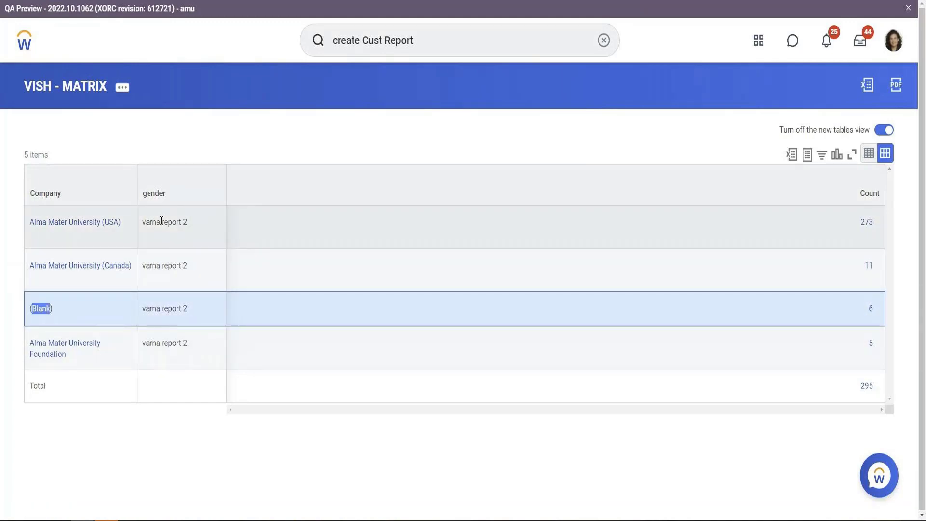
triple_click(161, 221)
triple_click(175, 265)
triple_click(171, 308)
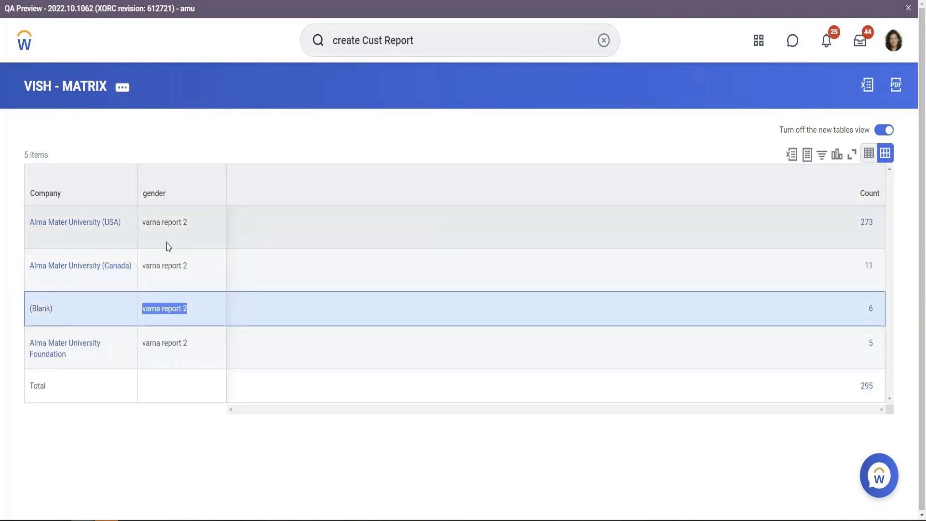
triple_click(173, 198)
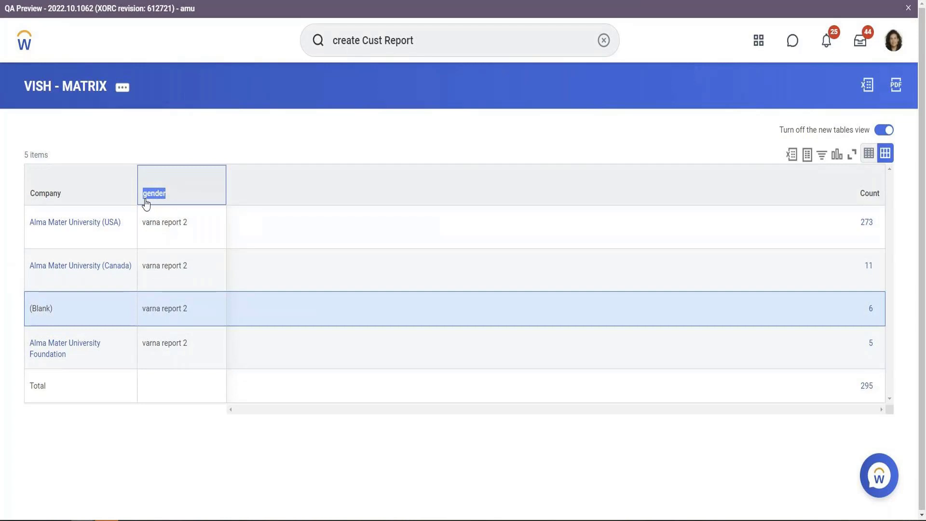
Reopen the VISH - MATRIX report for editing and view the details of the gender row grouping field.
click(122, 87)
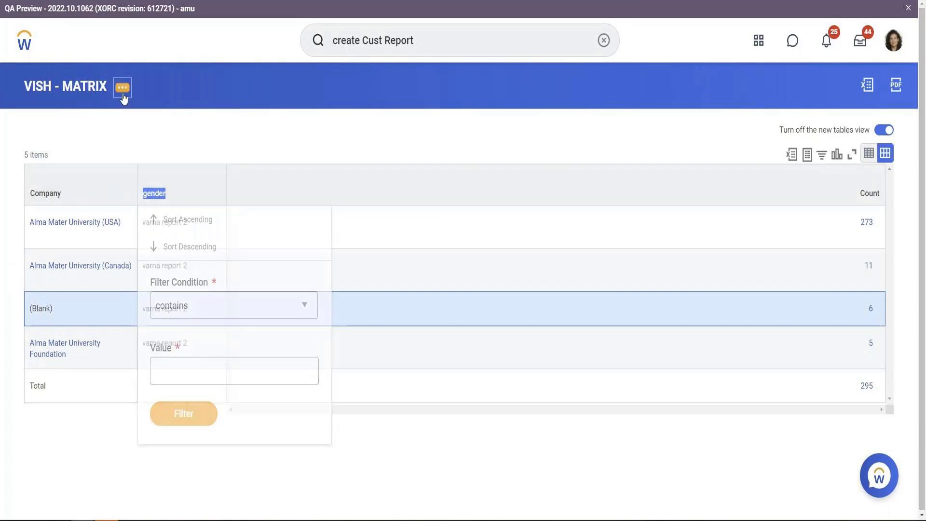
mouse_move(165, 123)
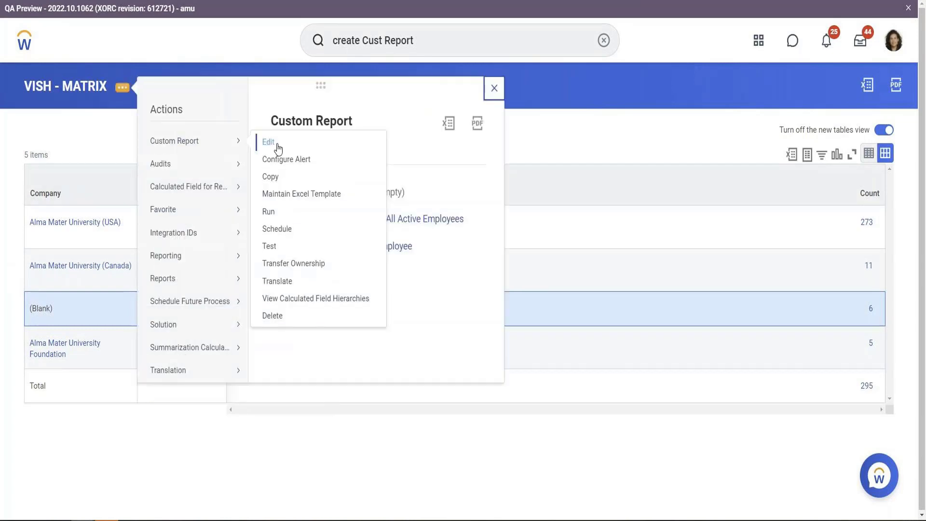
click(275, 147)
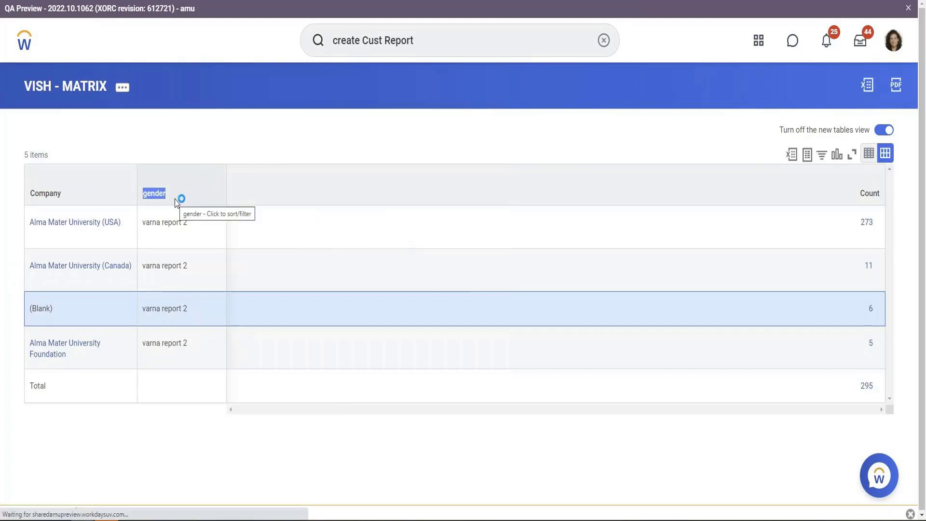
scroll(227, 159, down, 1)
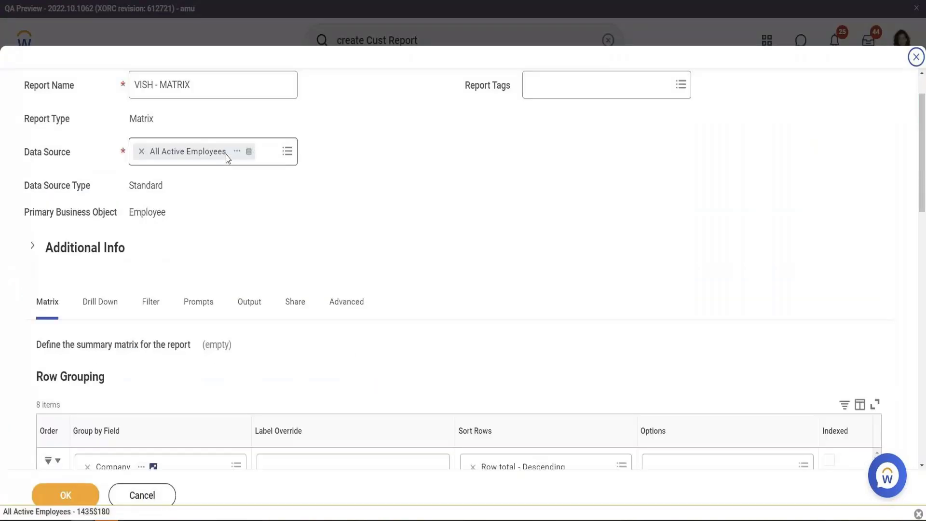
scroll(227, 159, down, 4)
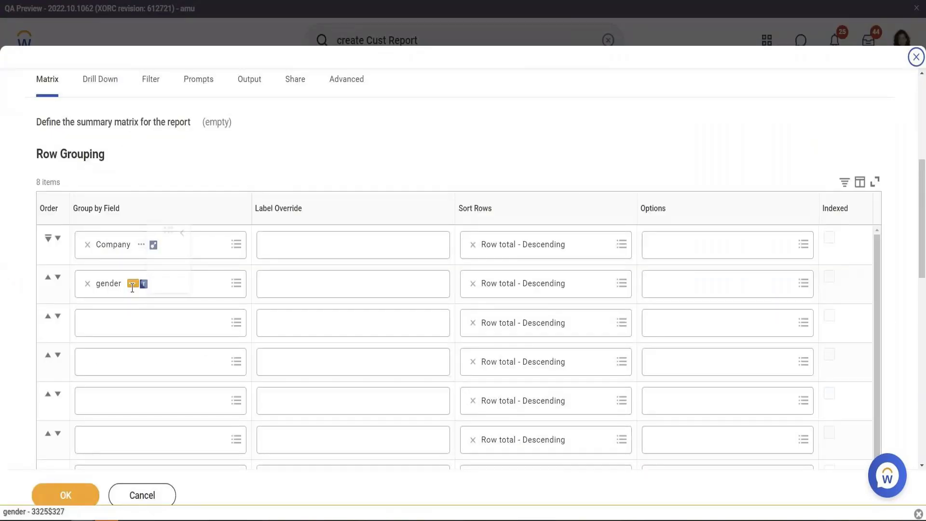
click(132, 288)
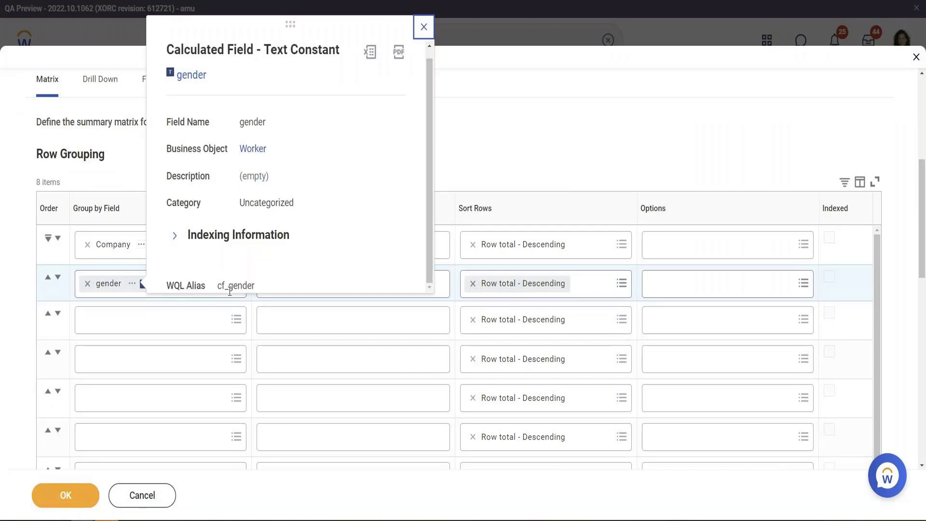
Replace the gender calculated field in the second row grouping with the Workday-delivered Gender field, save and run the report.
click(88, 283)
text(Ge)
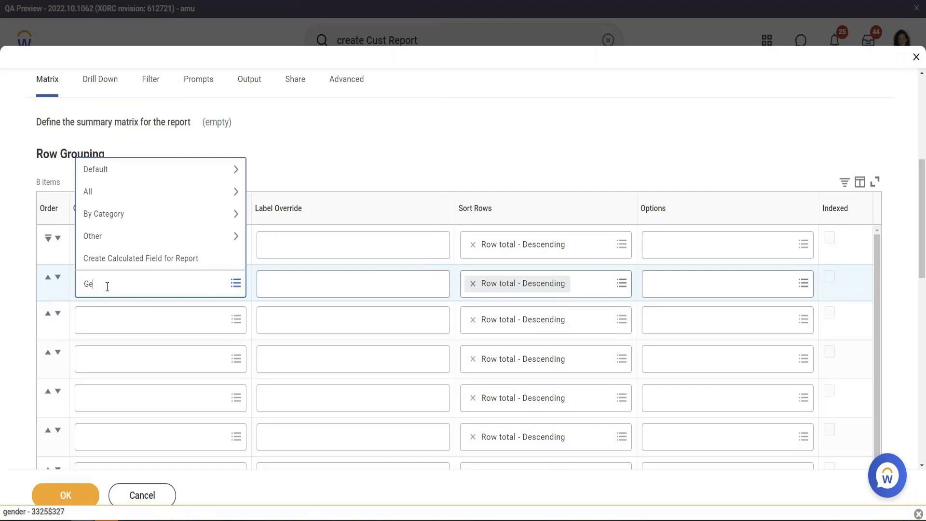
text(nder)
key(Return)
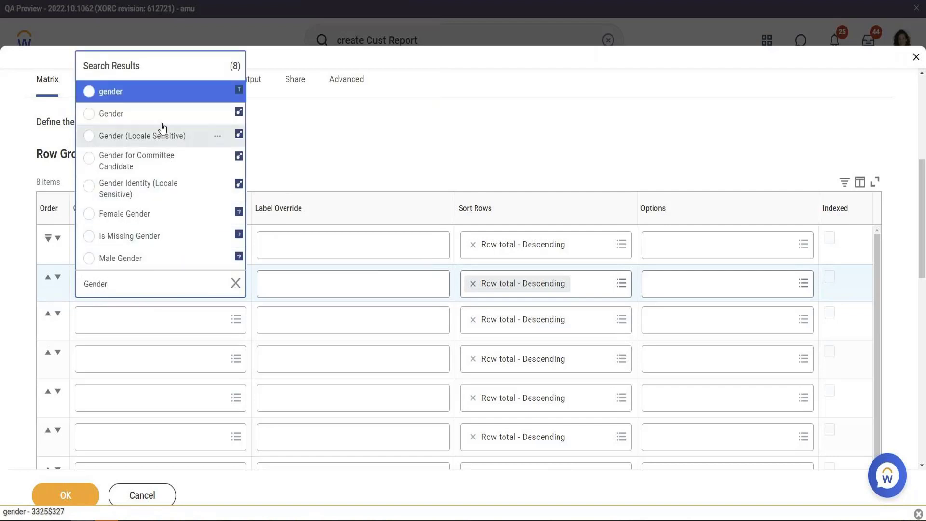
click(215, 116)
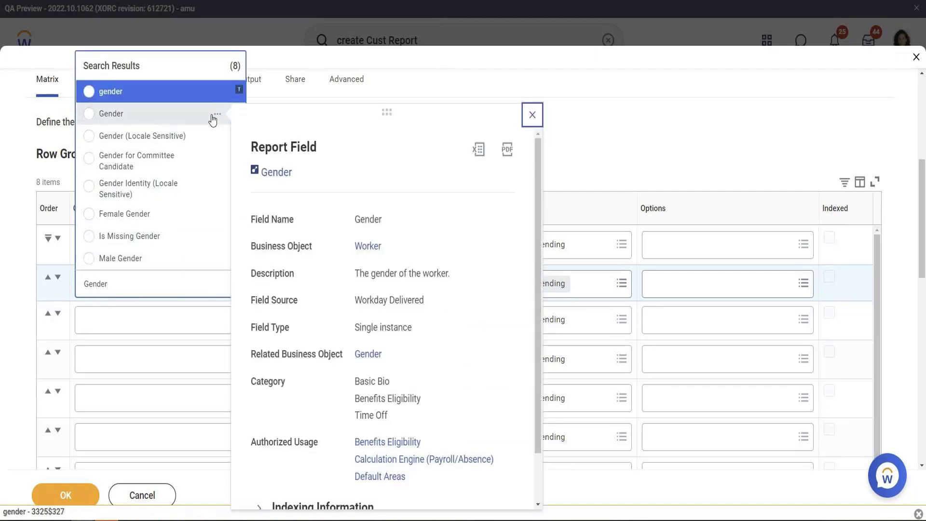
triple_click(392, 299)
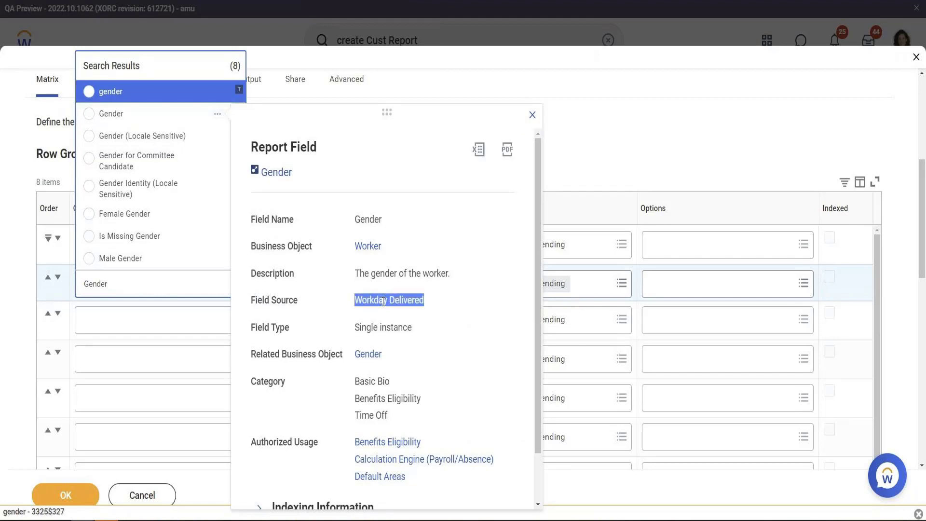
click(126, 114)
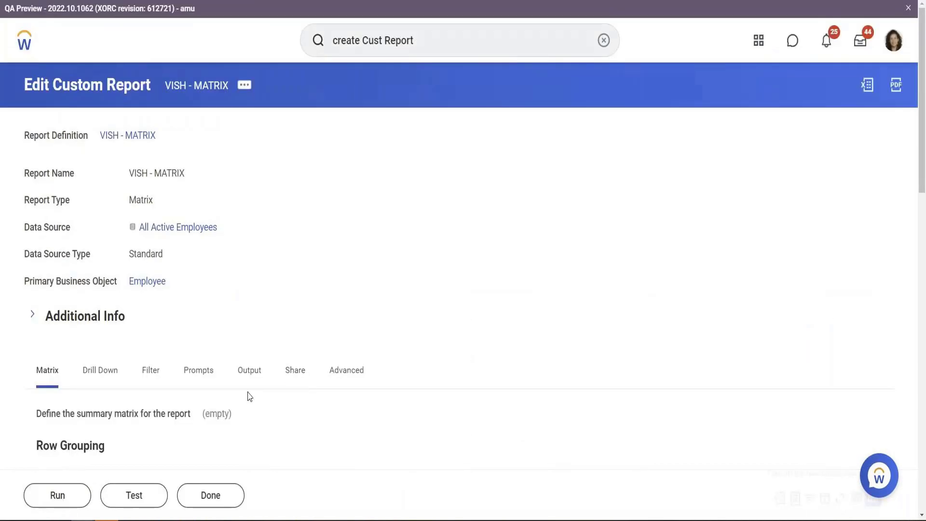
click(69, 504)
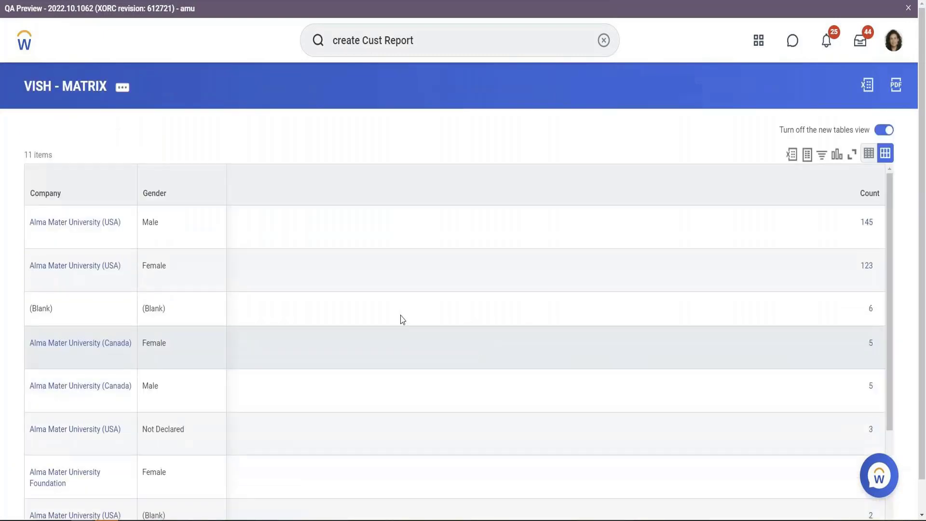
Review the employee counts by company and gender throughout the report output.
scroll(84, 172, down, 1)
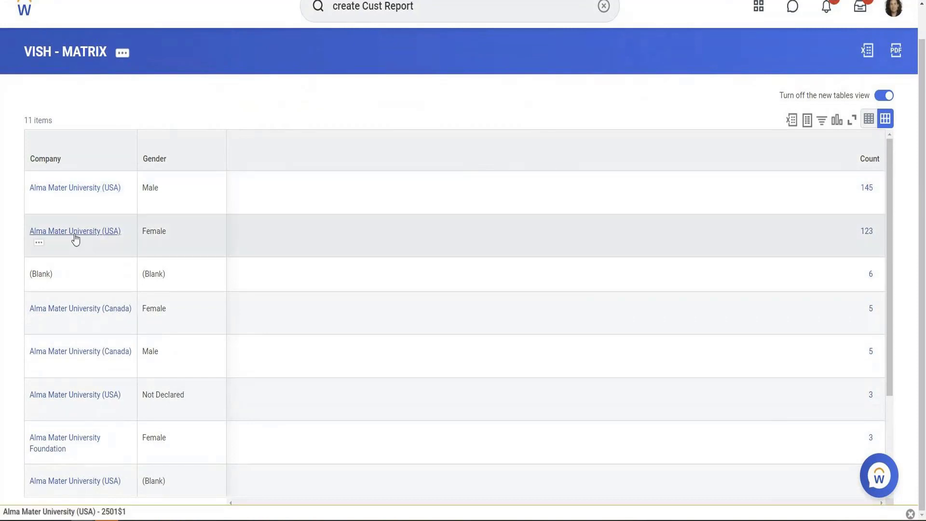
double_click(154, 189)
click(151, 241)
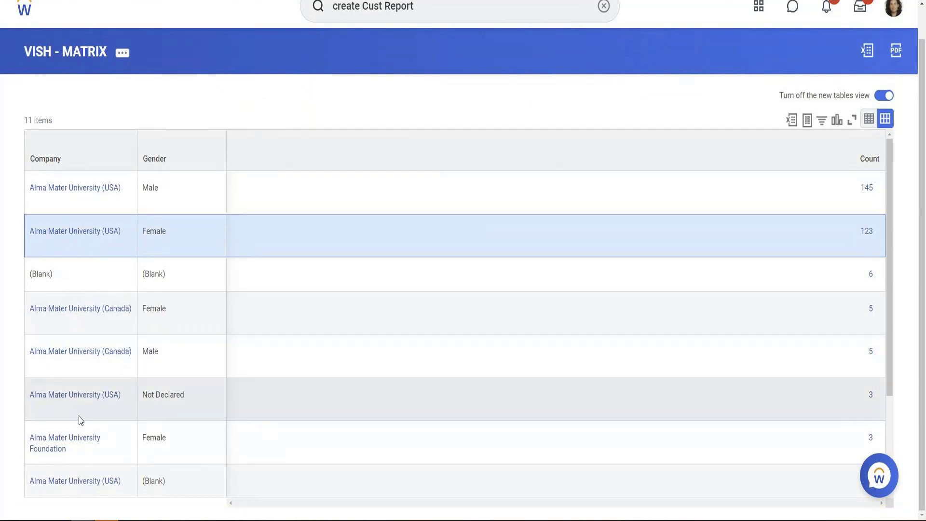
double_click(161, 395)
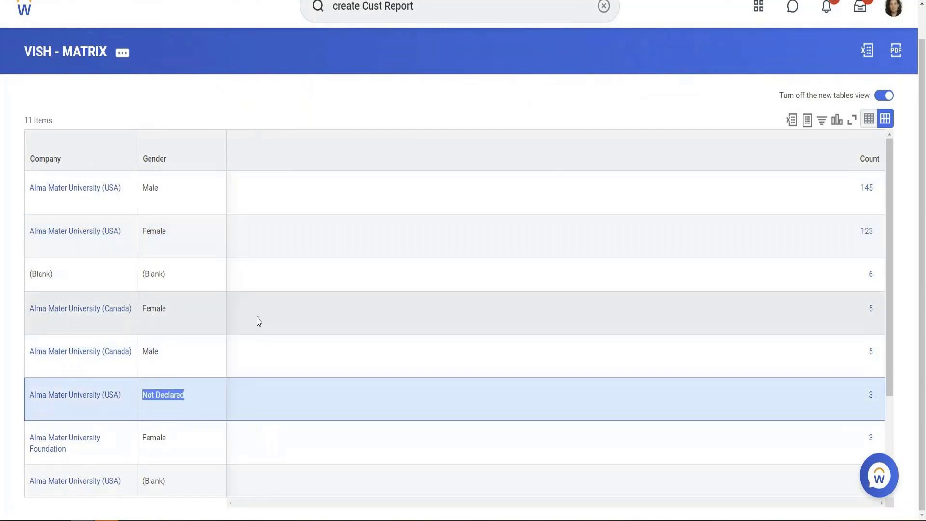
scroll(258, 322, down, 2)
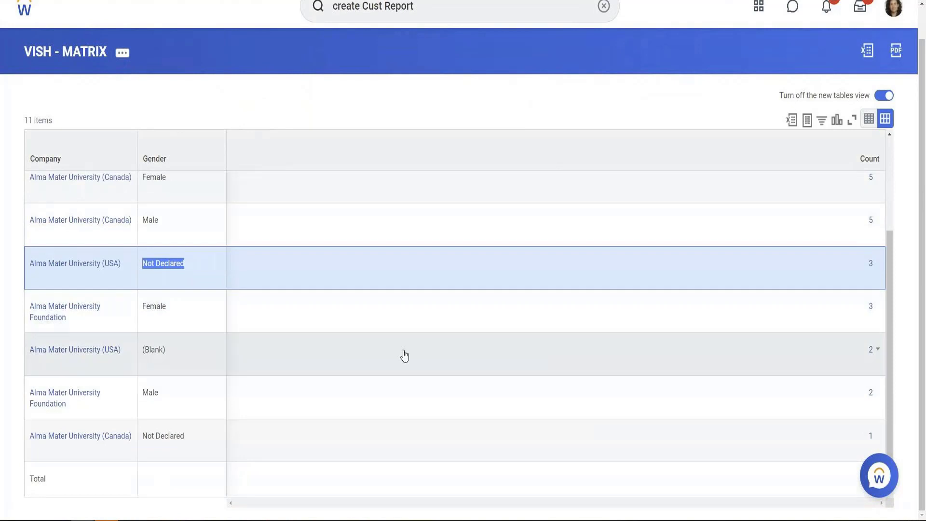
scroll(251, 336, up, 3)
scroll(250, 336, up, 1)
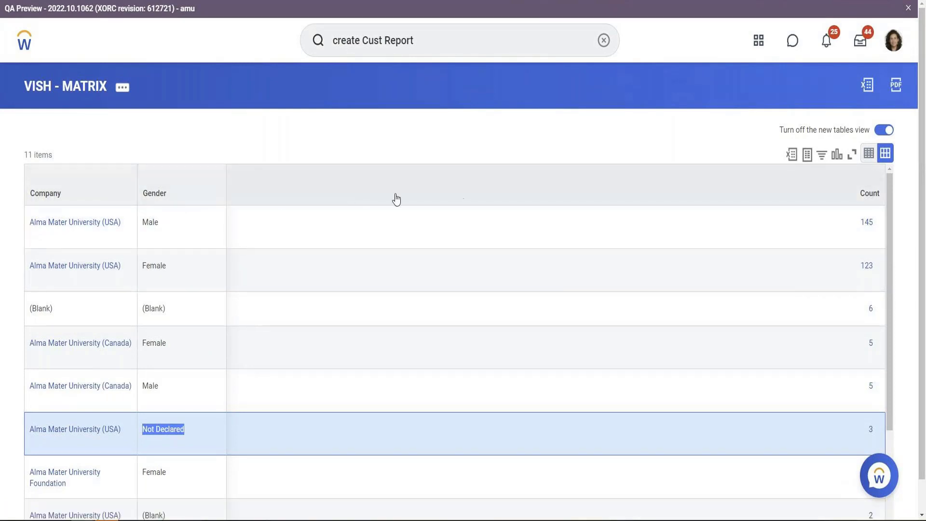
Edit the VISH - MATRIX report again and remove Gender from the second row grouping.
click(122, 88)
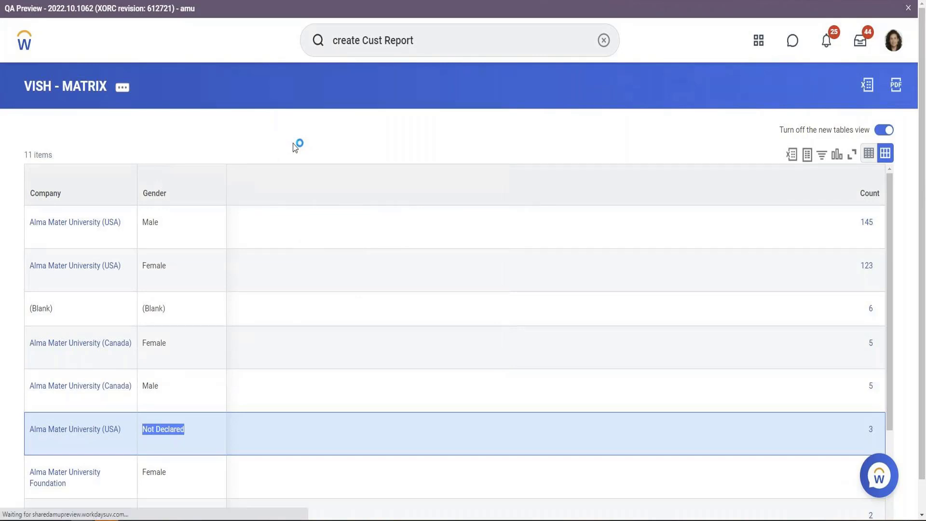
scroll(294, 144, down, 5)
scroll(294, 144, down, 2)
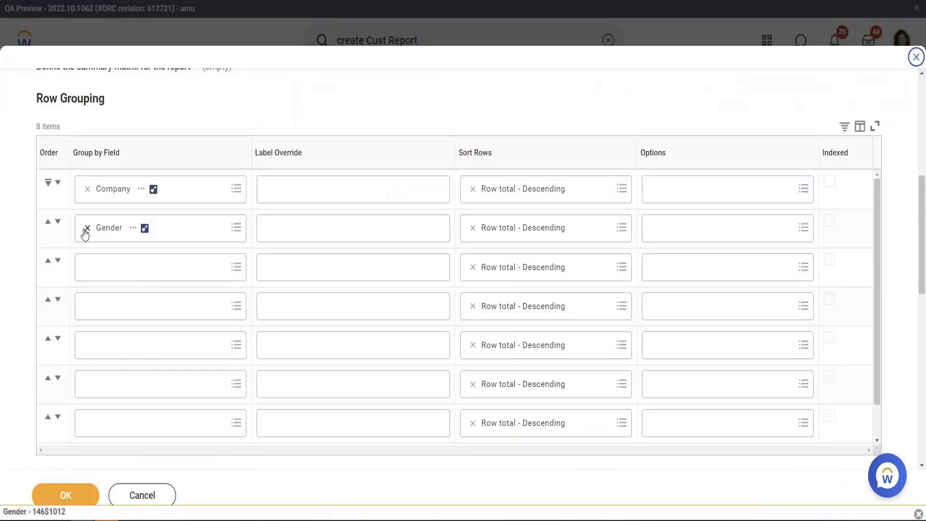
click(86, 228)
Set the first column grouping to the Workday-delivered Gender field, save the report and run it.
scroll(101, 250, down, 1)
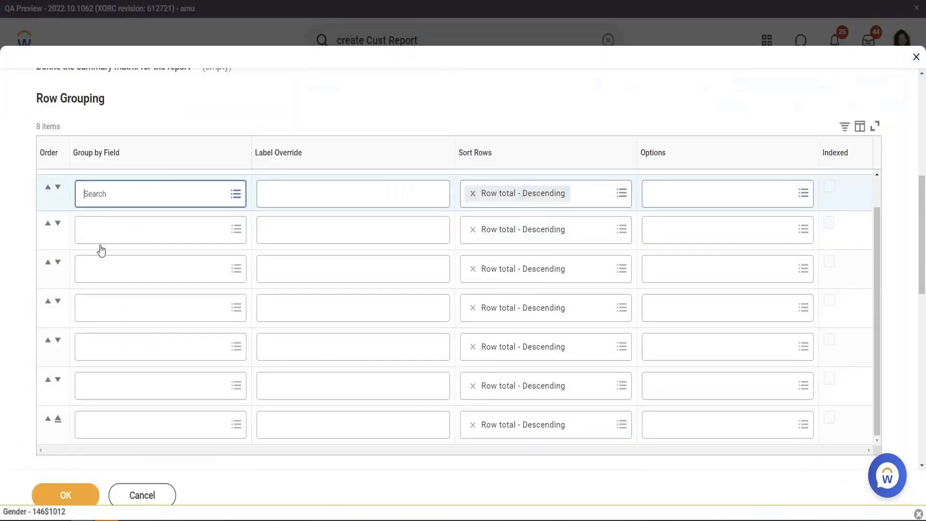
scroll(142, 325, down, 6)
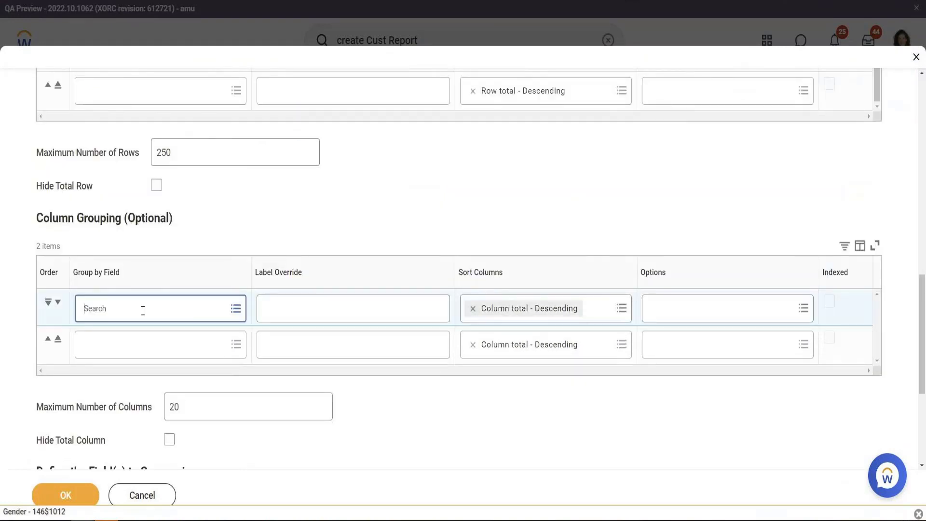
text(gr)
text(nfer)
key(ctrl+a)
key(BackSpace)
text(ge)
key(Return)
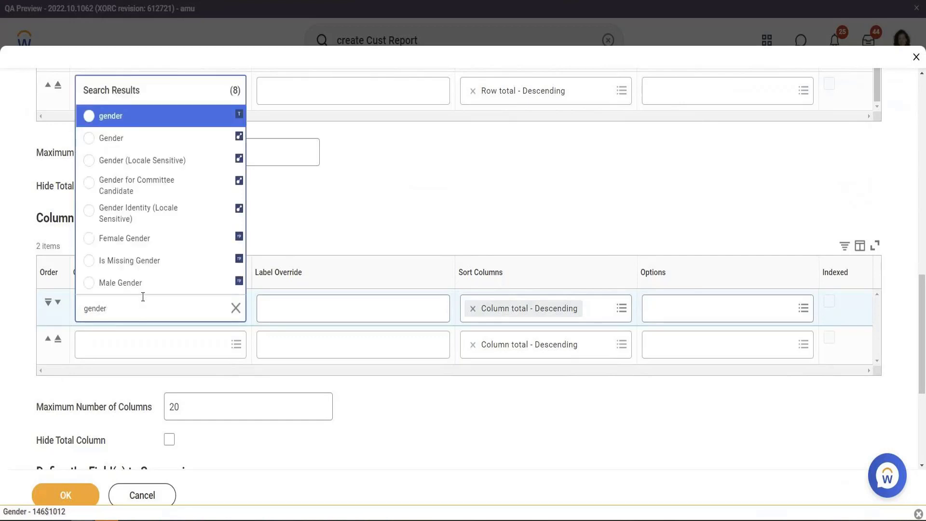
click(139, 140)
click(82, 496)
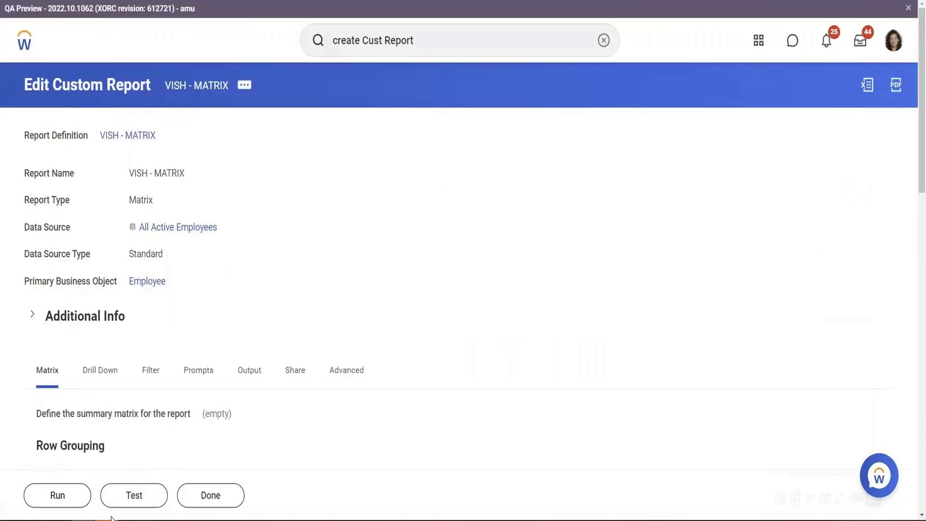
click(85, 500)
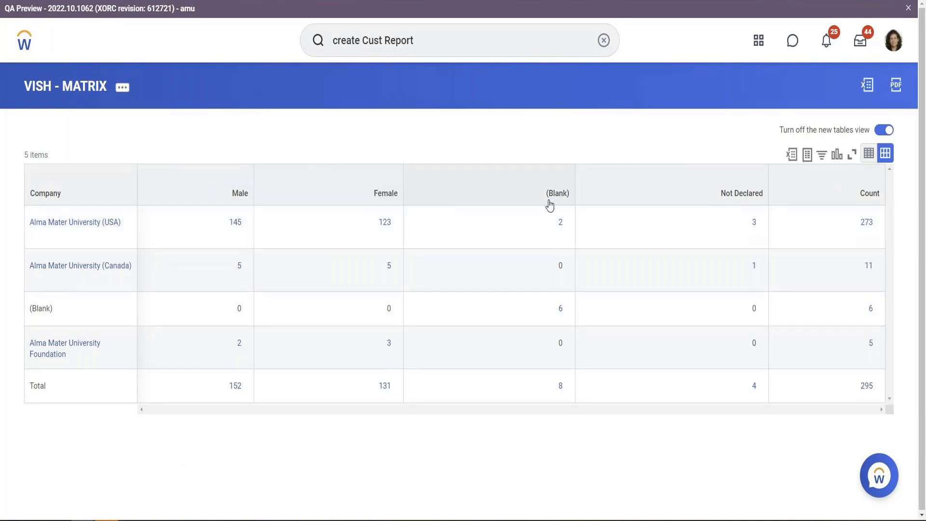
Drill into the Not Declared and total counts for Alma Mater University (USA) to view the employees, closing each list.
click(755, 226)
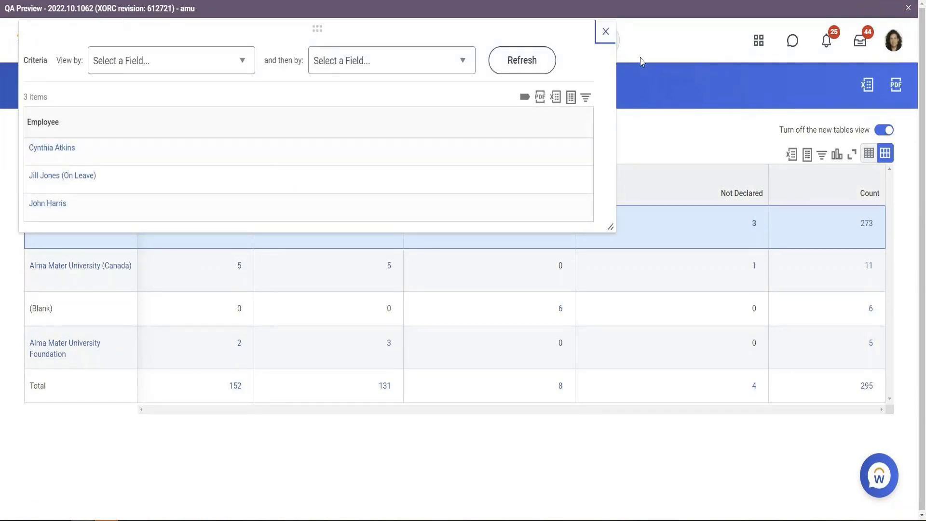
click(606, 32)
click(862, 227)
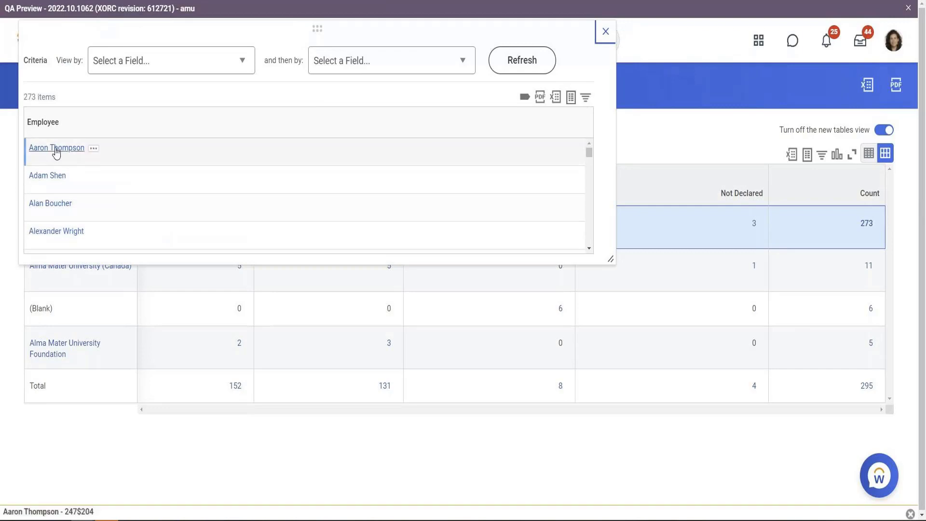
click(605, 31)
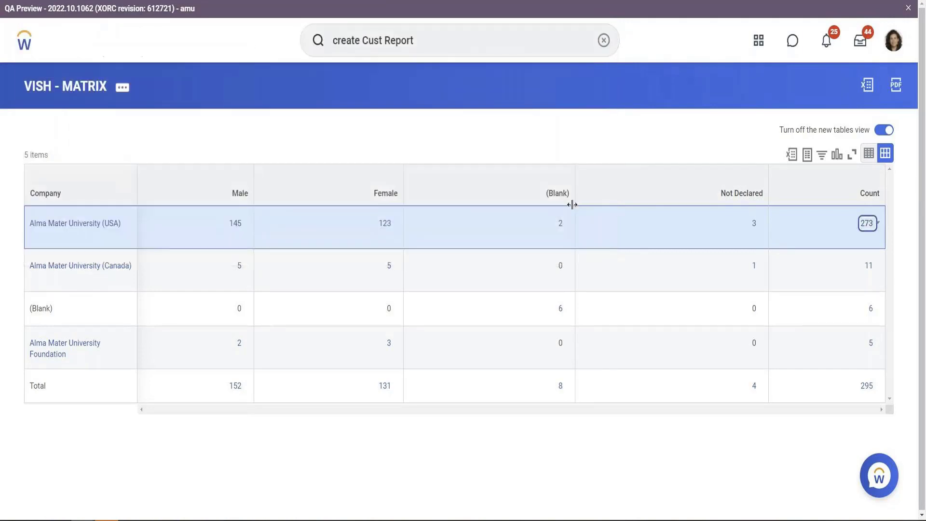
Drill into the blank-gender count for Alma Mater University (USA), check the first employee's personal Gender field, and close the employee list.
click(561, 223)
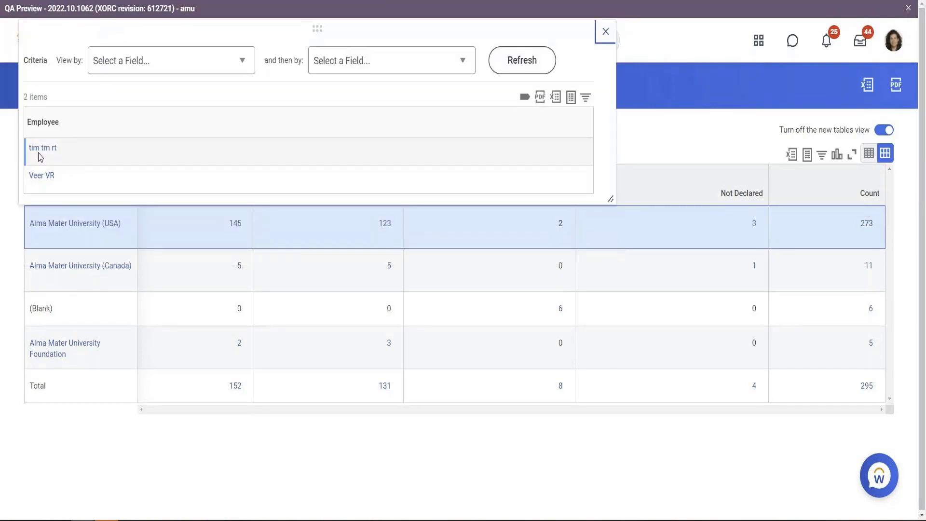
click(39, 153)
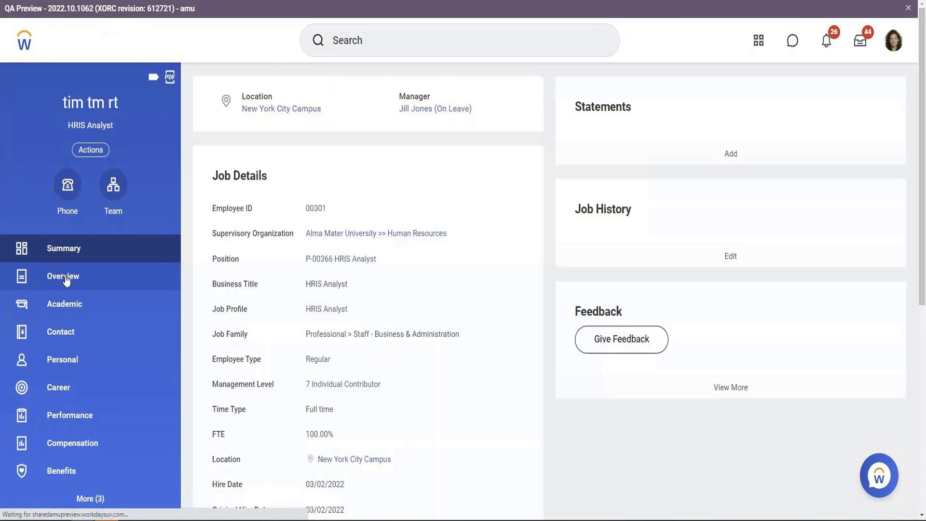
click(61, 360)
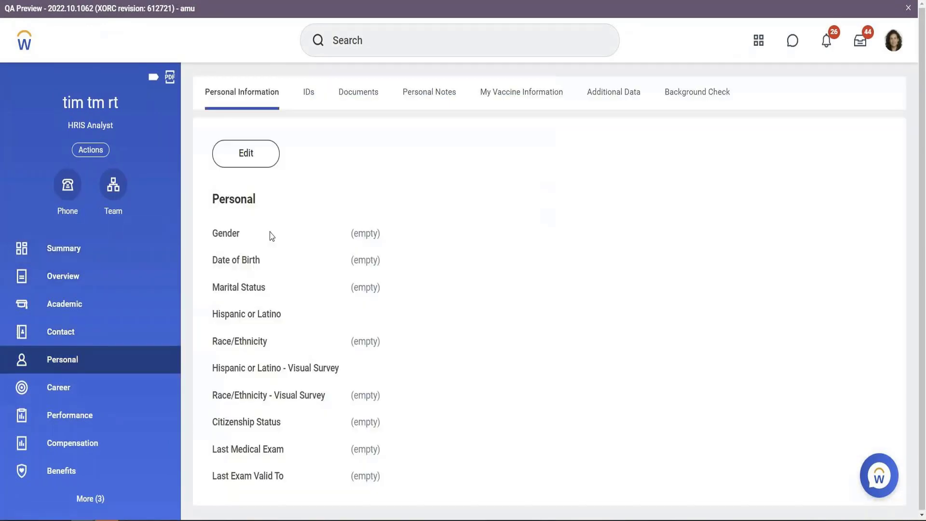
drag(219, 233, 393, 240)
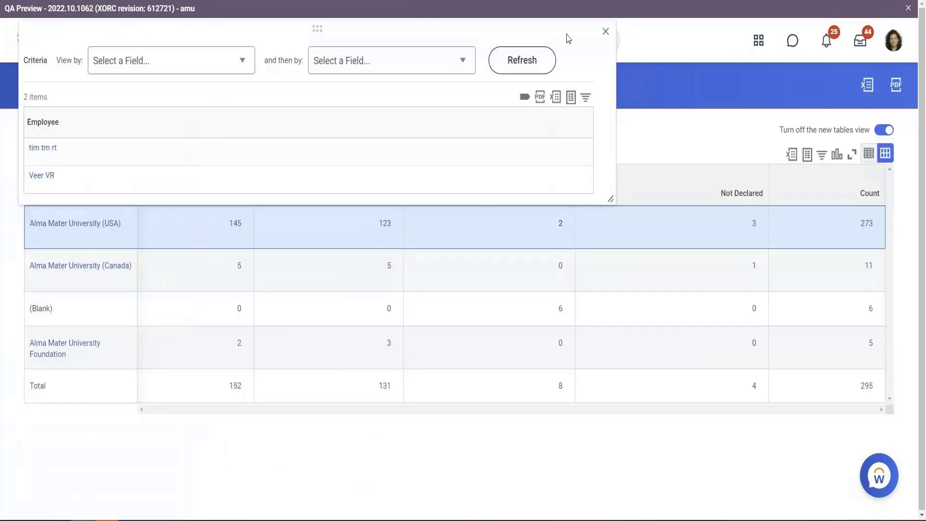
click(606, 32)
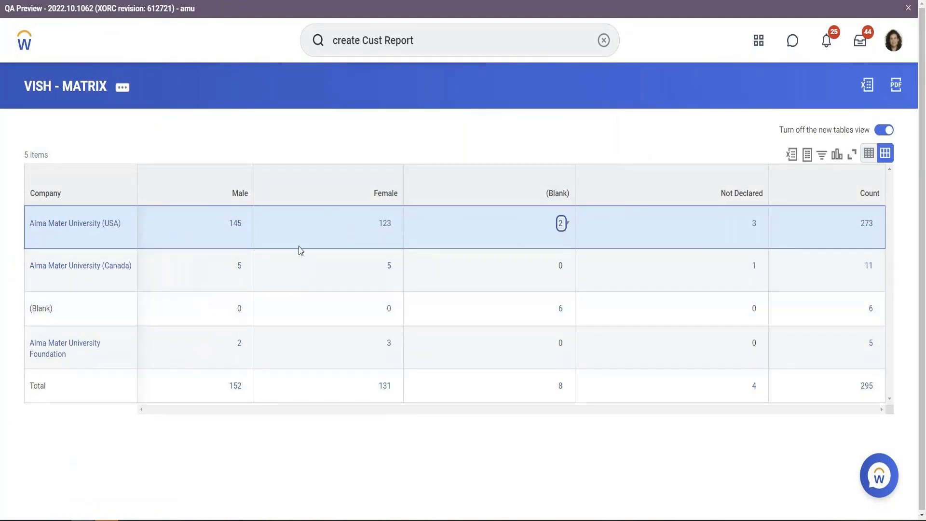
click(560, 224)
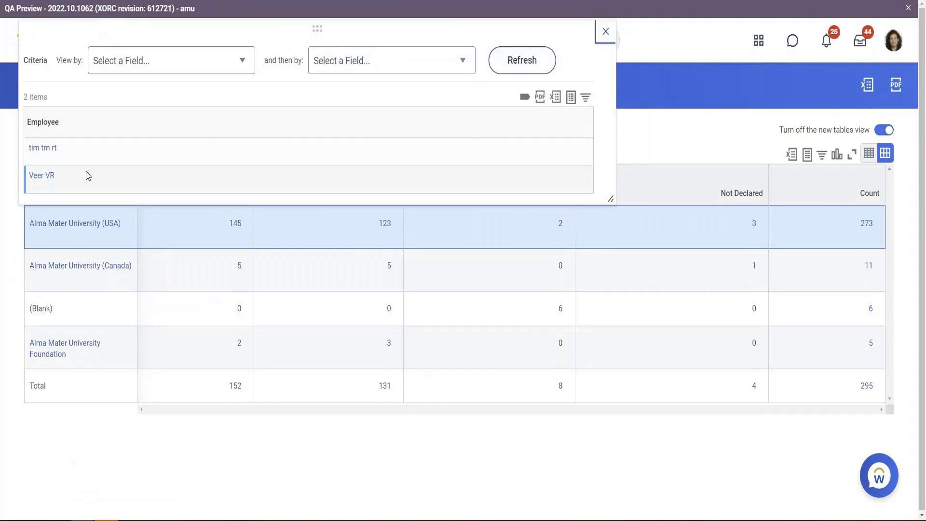
click(605, 32)
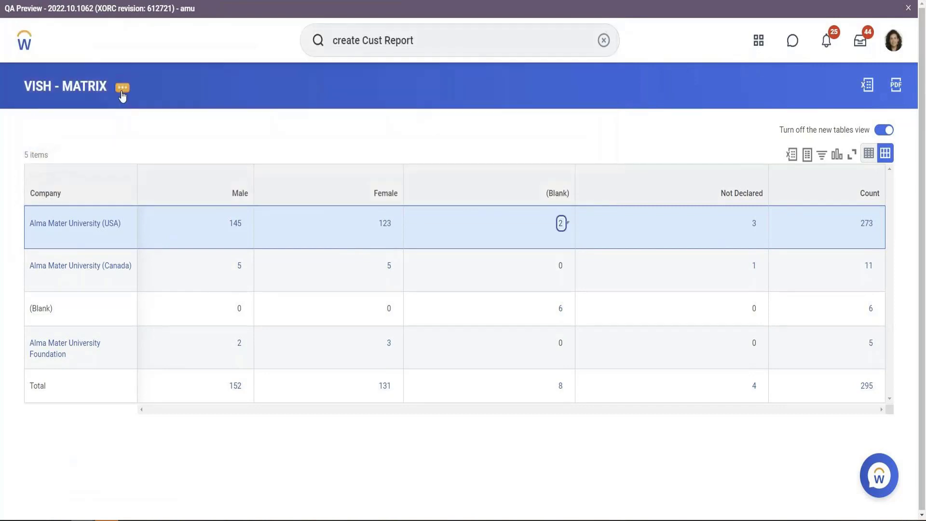
Edit the VISH - MATRIX report again and open the detail data columns in its drill-down settings.
click(122, 87)
mouse_move(232, 140)
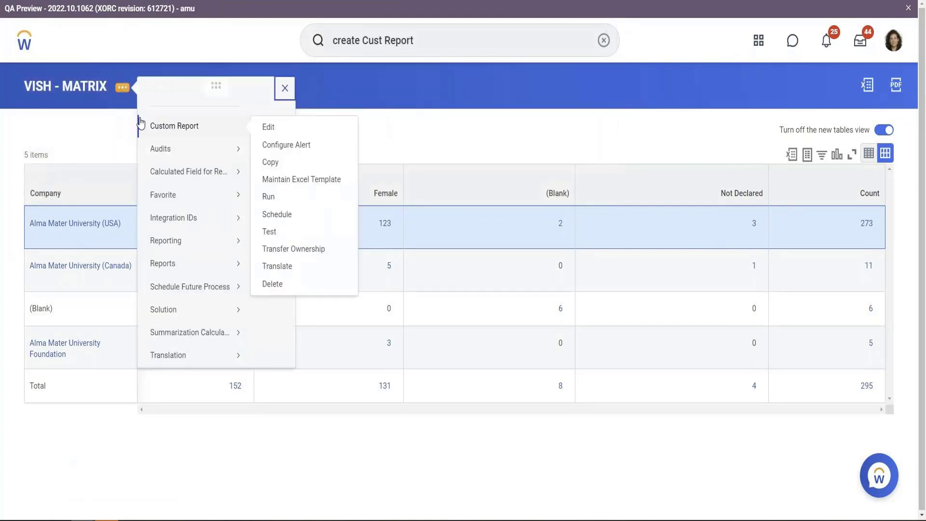
click(266, 143)
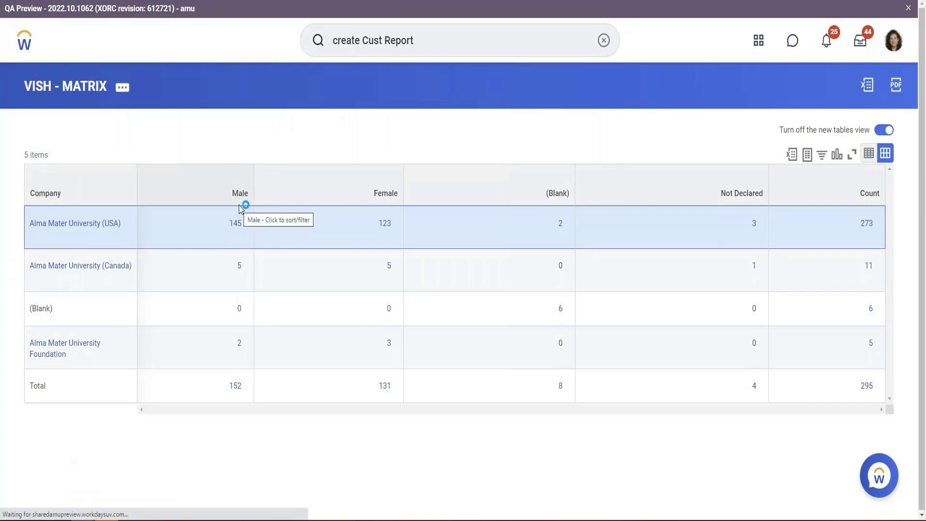
scroll(165, 200, down, 5)
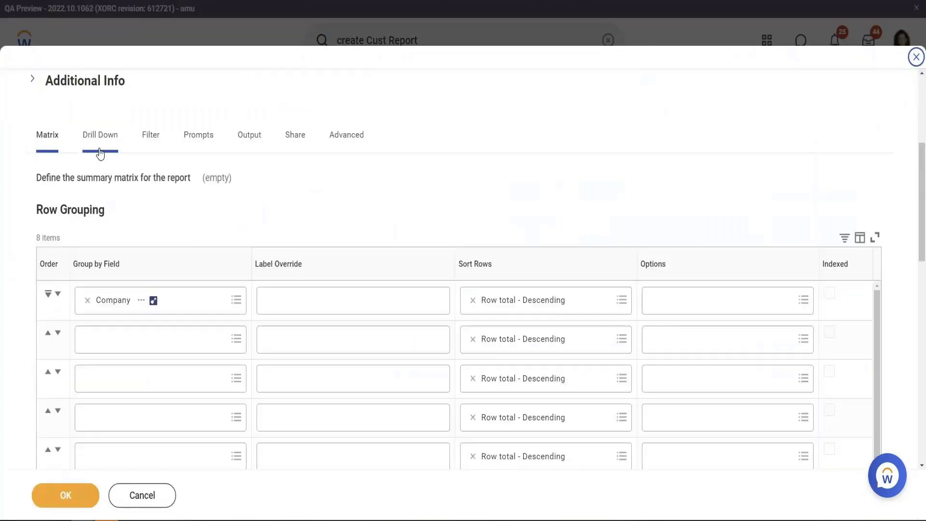
click(98, 151)
scroll(197, 238, down, 3)
scroll(197, 238, down, 2)
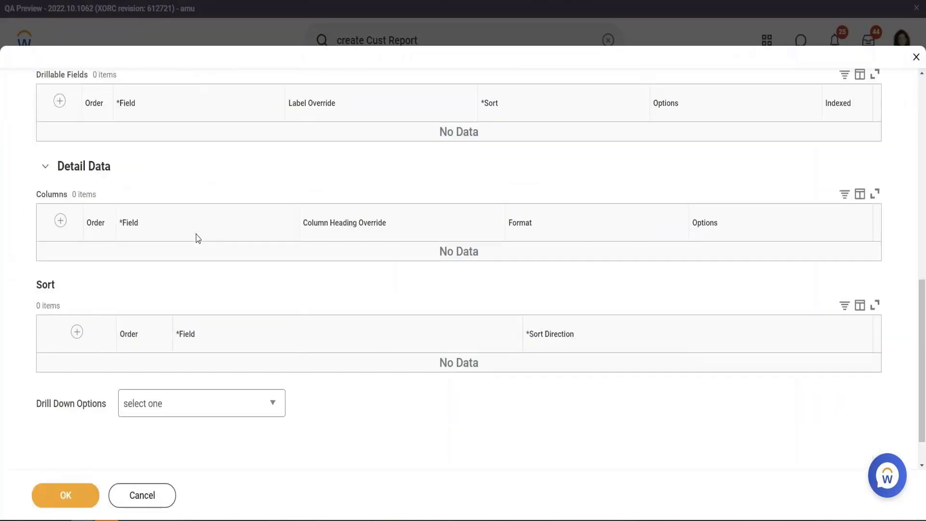
scroll(197, 238, up, 2)
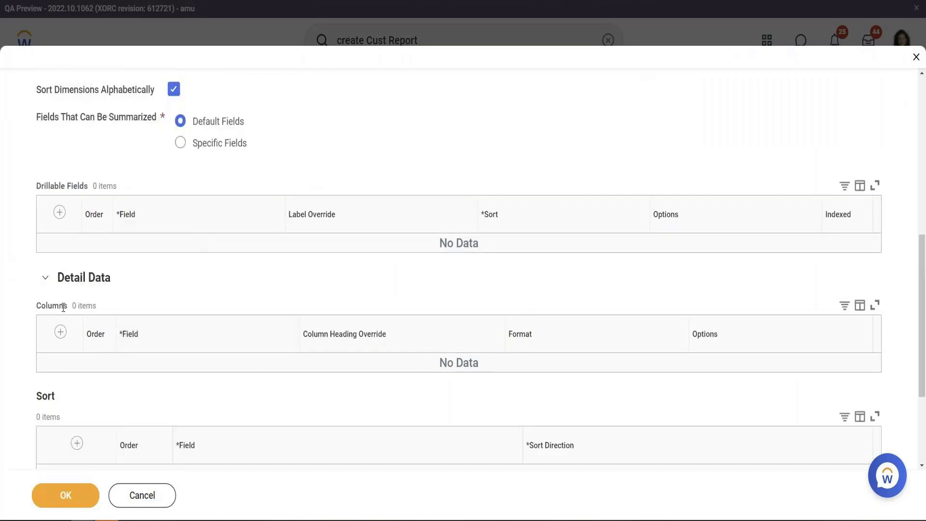
scroll(62, 304, down, 1)
Add the Employee ID field as the first detail data column.
click(155, 314)
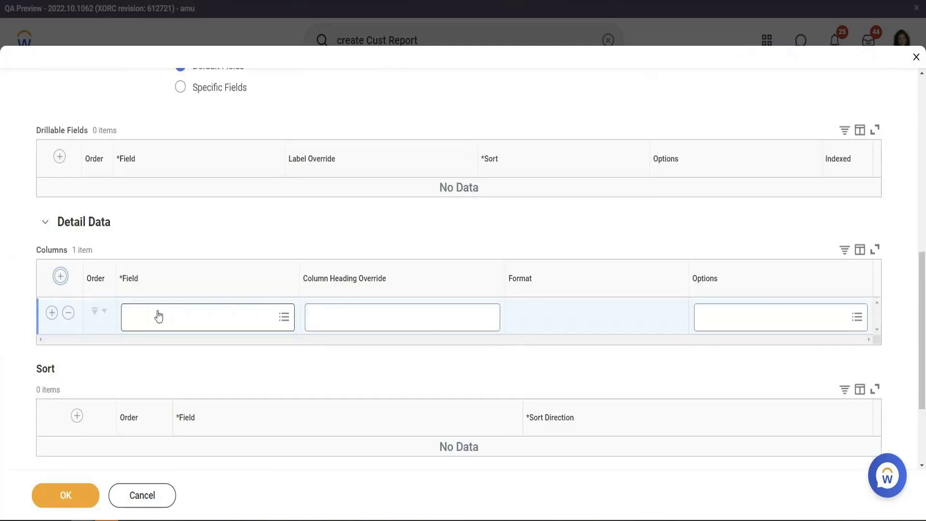
text(Emplo)
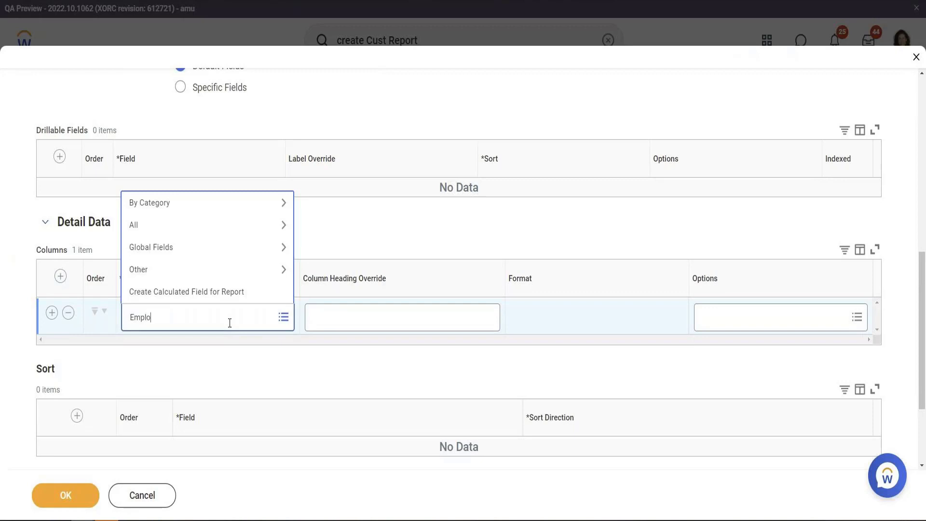
text(yee ID)
key(Return)
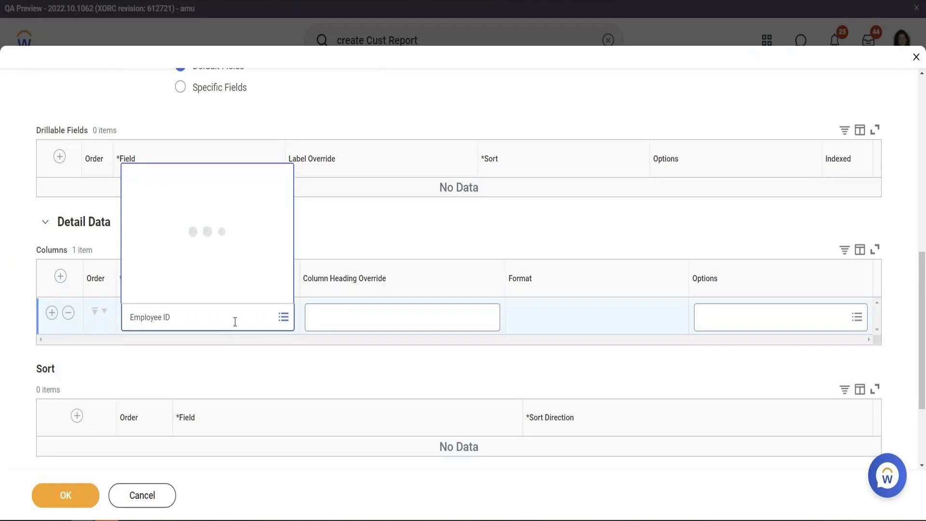
click(212, 219)
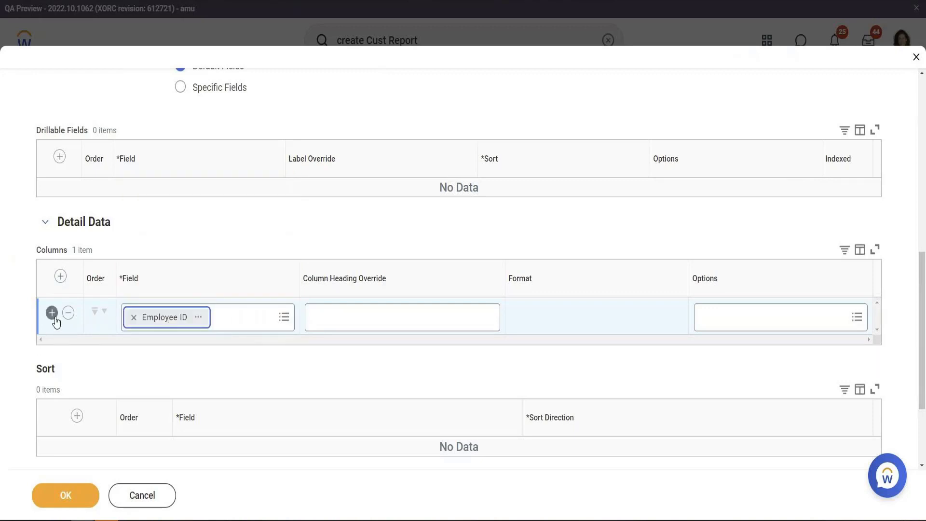
Add the Employee field as the second detail data column and insert an empty third column row.
scroll(113, 293, down, 3)
click(166, 226)
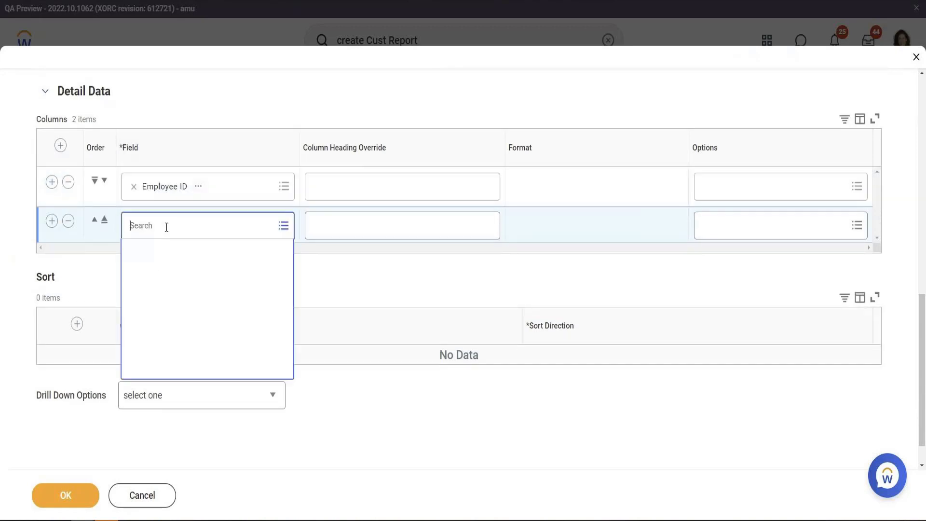
text(Employee)
key(Return)
click(181, 280)
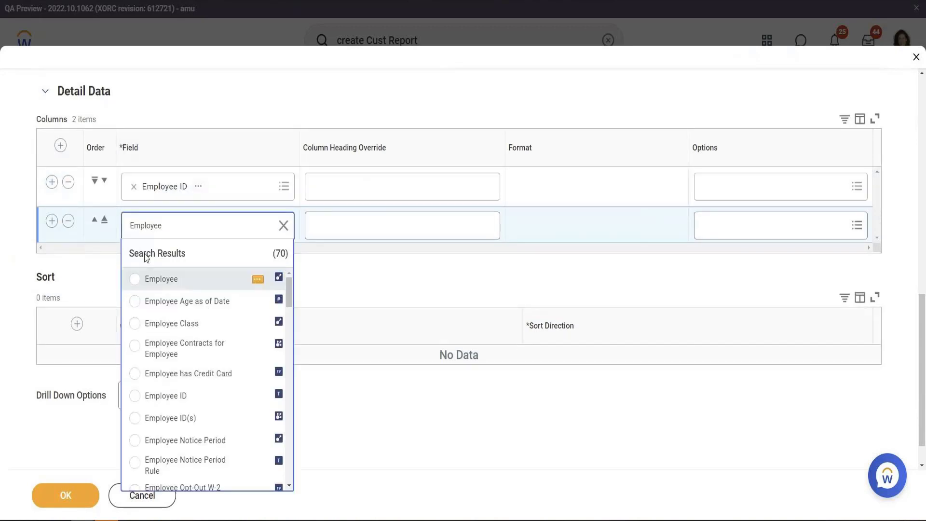
click(52, 221)
click(165, 271)
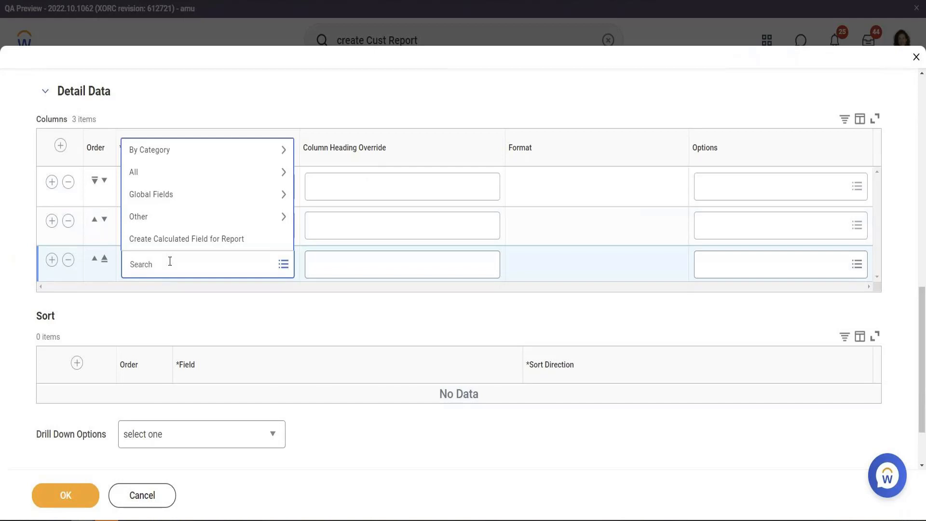
Browse the available report fields by category, examining the fields under the Worker category.
click(159, 172)
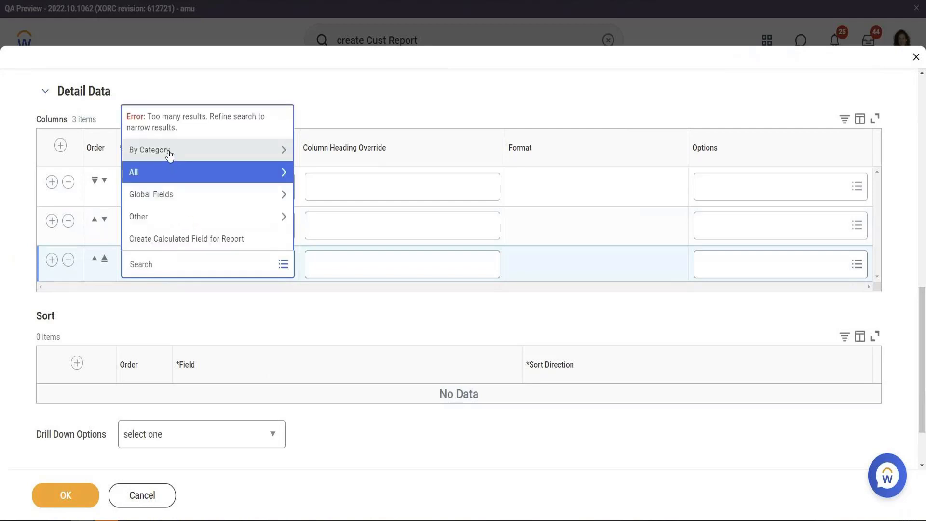
click(169, 152)
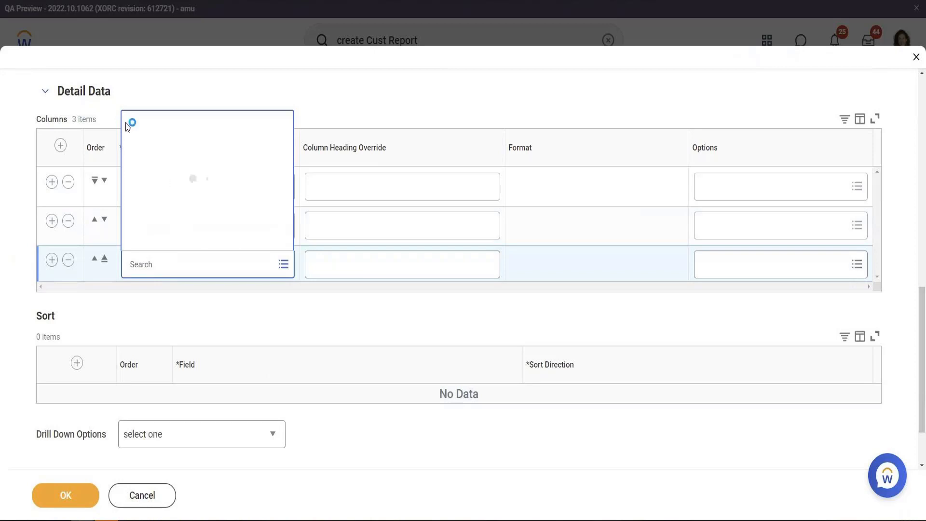
scroll(215, 178, down, 8)
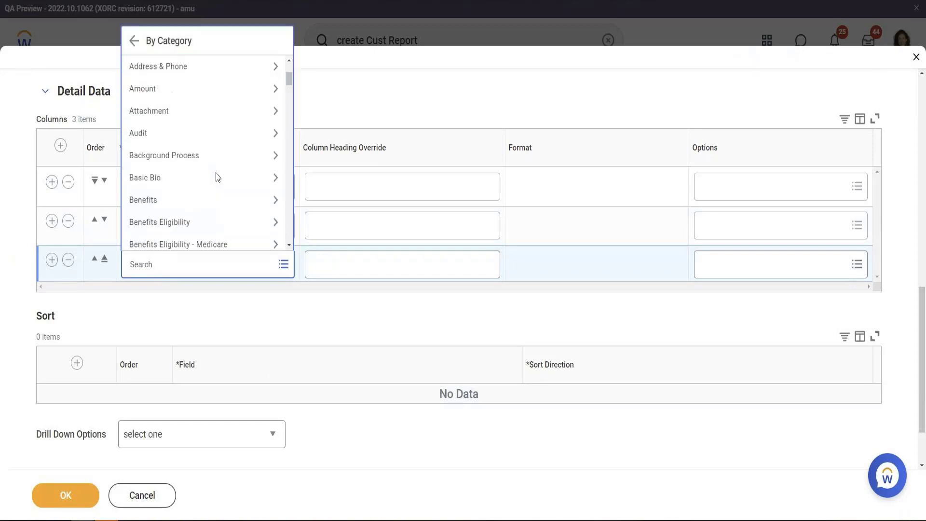
scroll(215, 177, down, 8)
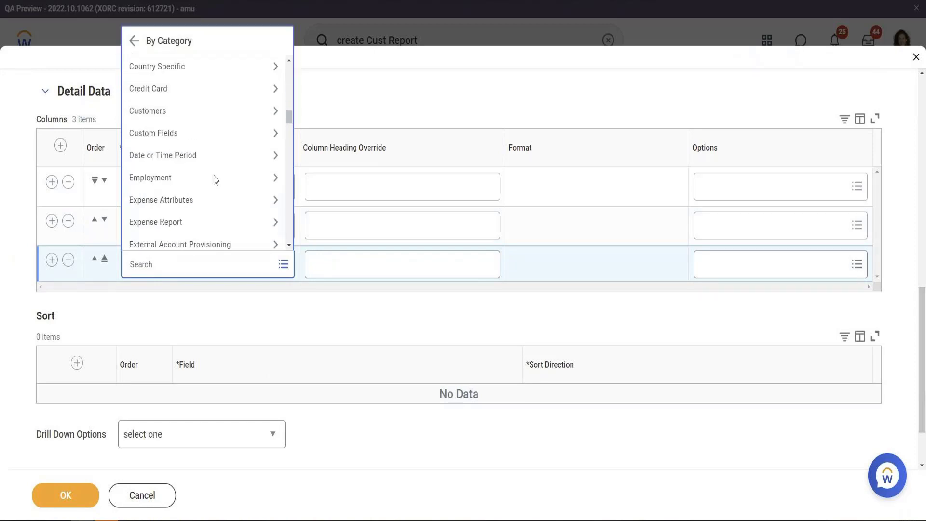
scroll(215, 179, down, 10)
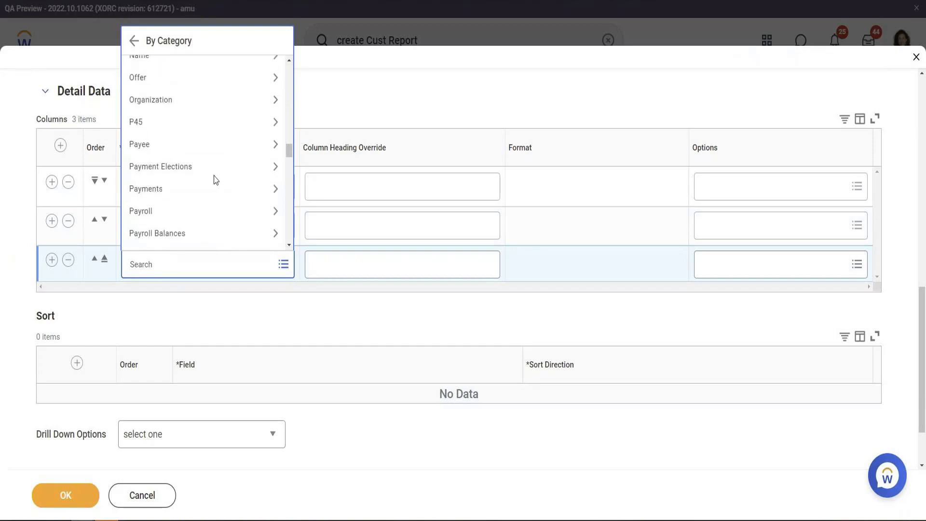
scroll(215, 179, down, 10)
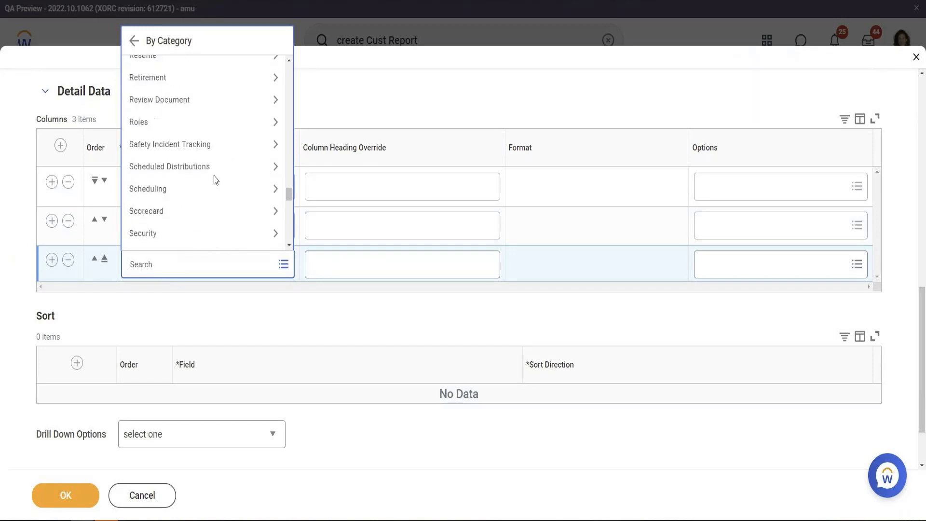
scroll(215, 179, down, 5)
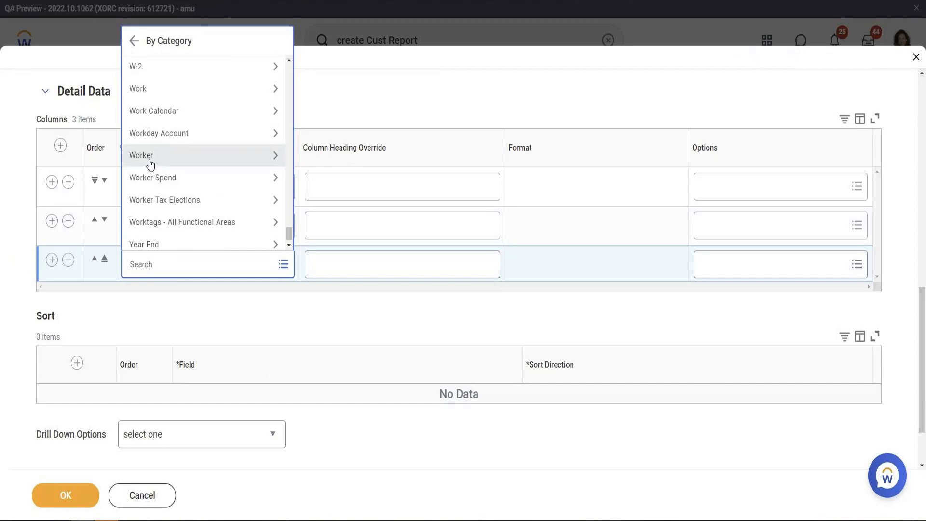
click(150, 164)
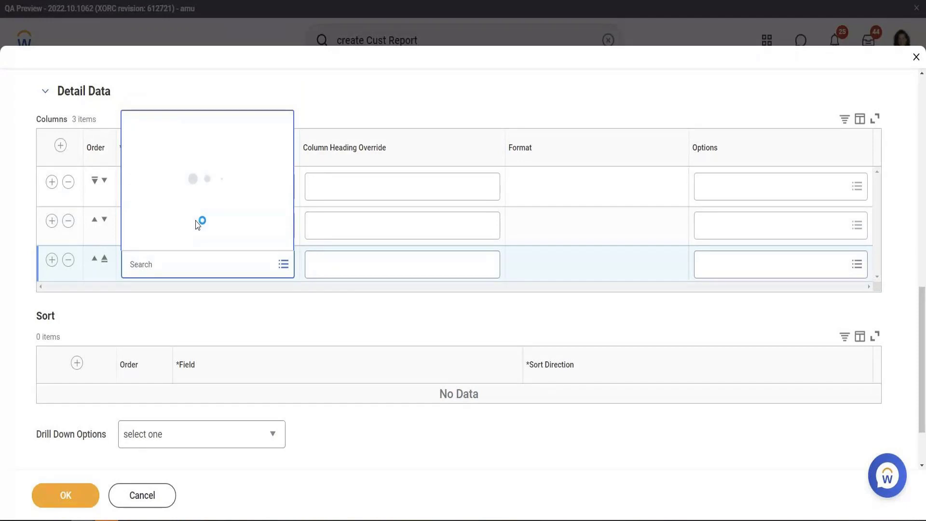
scroll(218, 150, down, 2)
scroll(216, 164, down, 2)
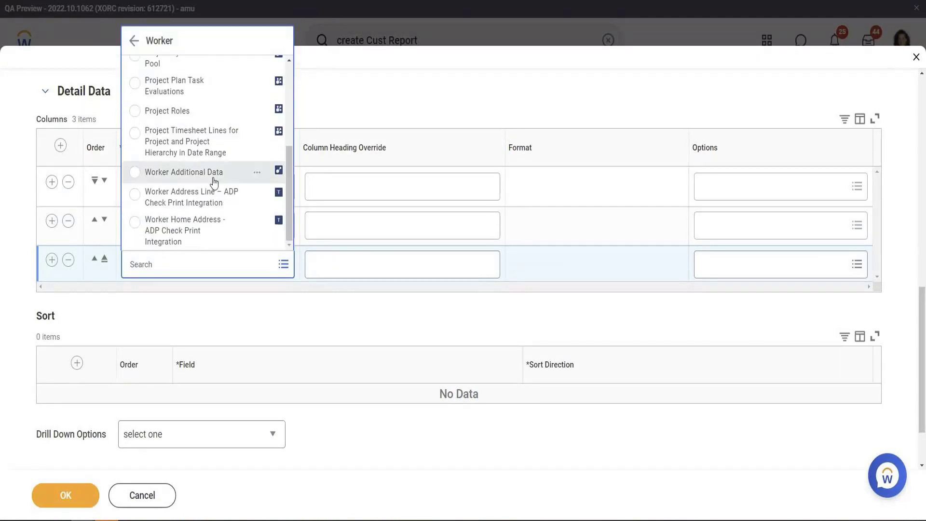
scroll(213, 181, up, 5)
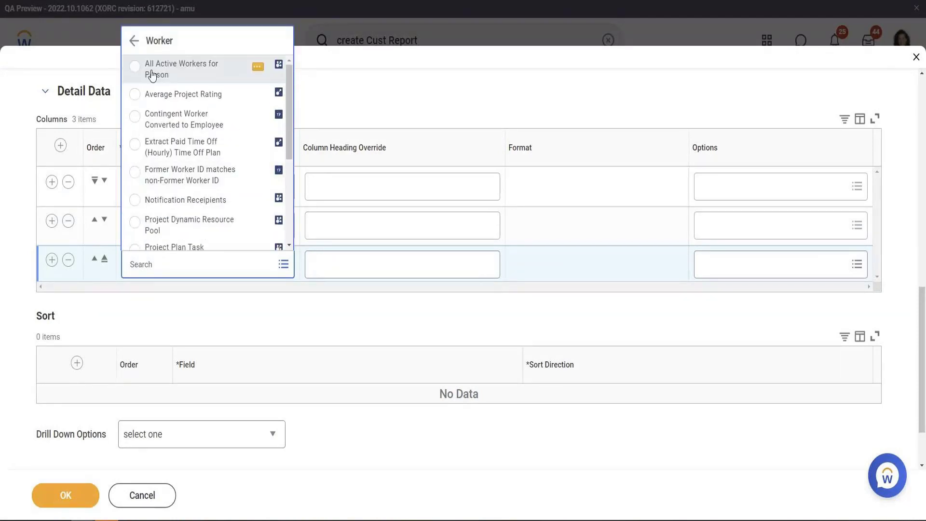
click(135, 42)
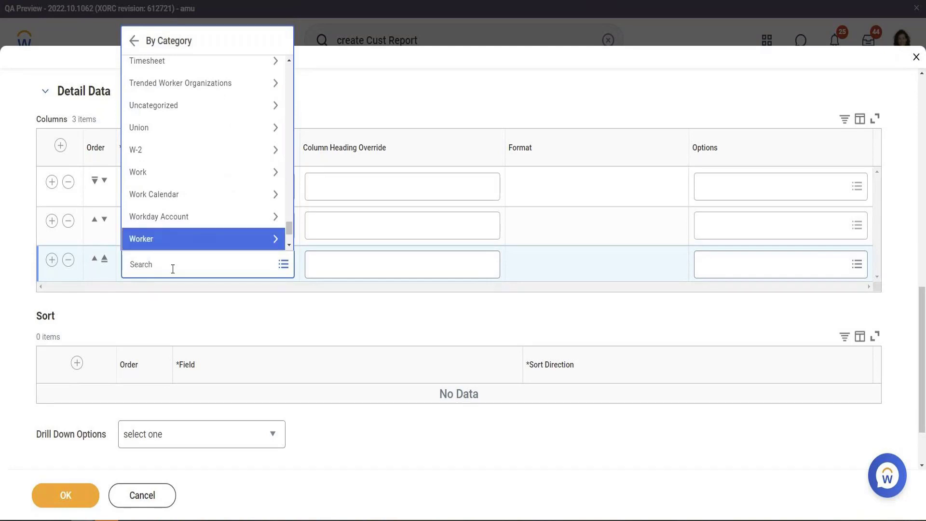
Set the third detail data column to the Company field, then save and run the report.
click(172, 266)
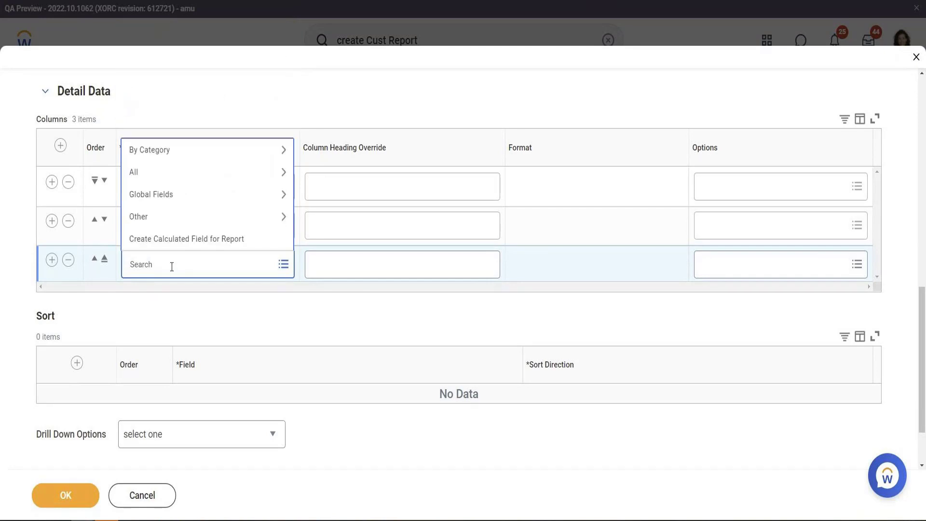
text(COmpany)
right_click(161, 267)
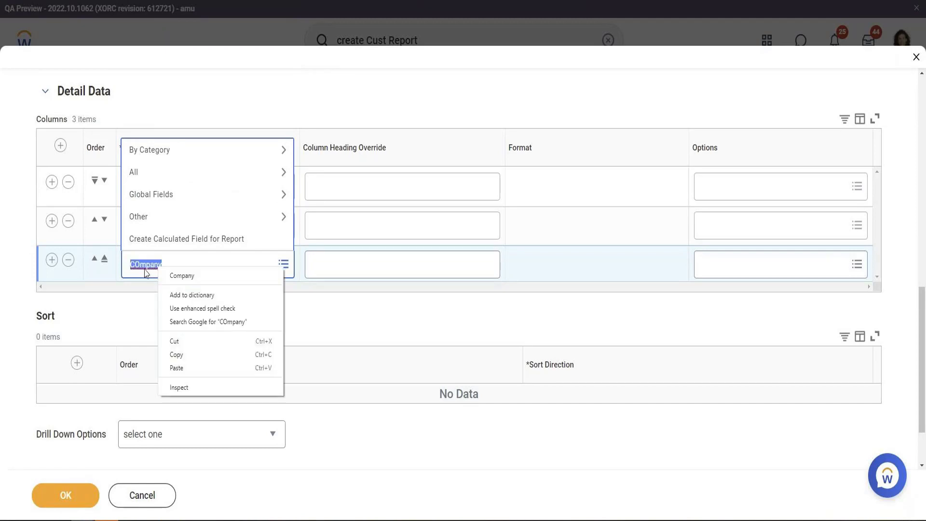
click(200, 282)
key(Return)
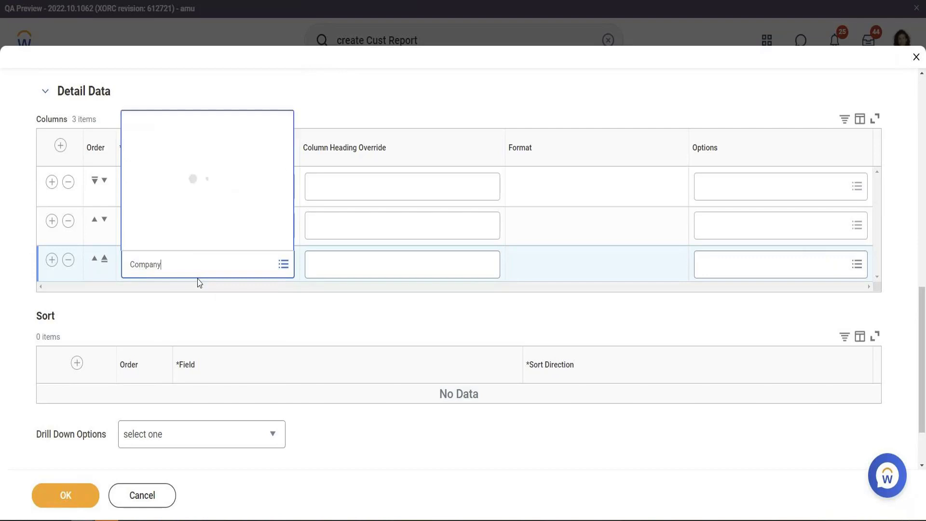
click(162, 68)
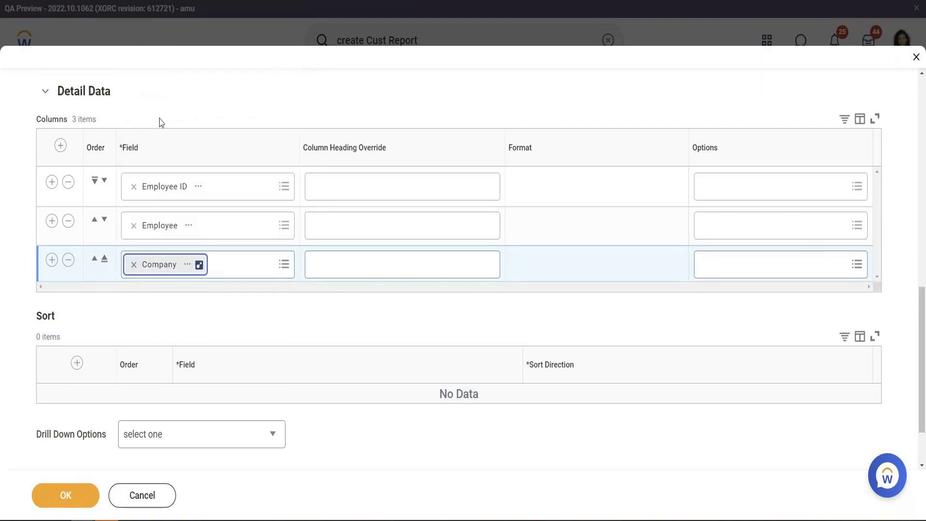
click(73, 506)
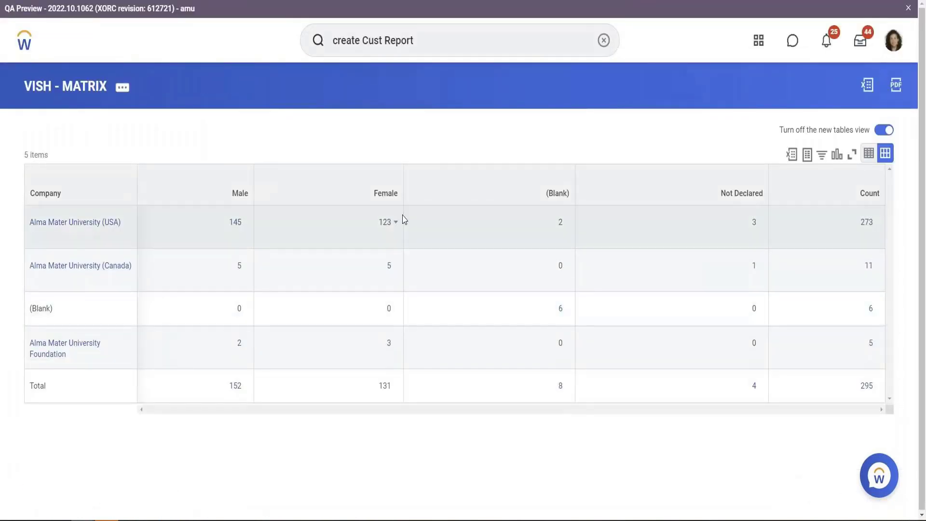
View the employee details behind the Not Declared count for Alma Mater University (USA), then close them.
click(753, 227)
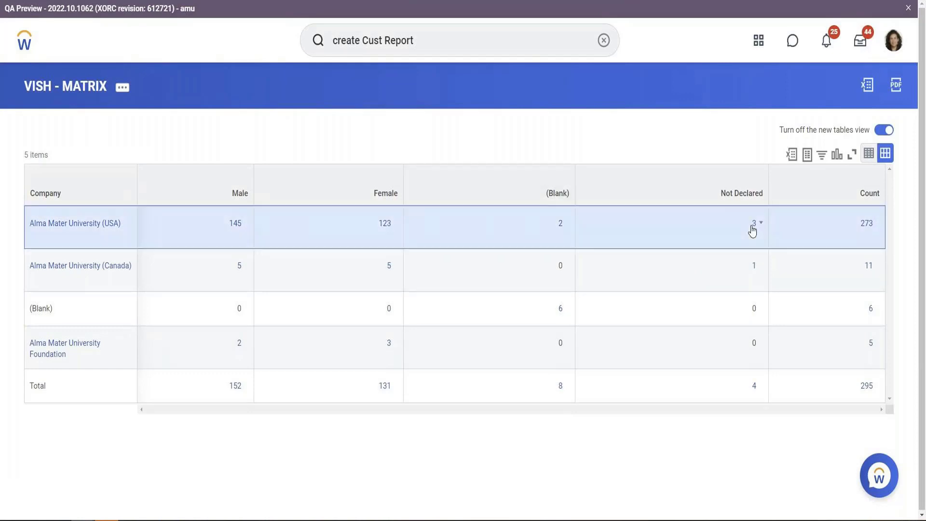
click(753, 230)
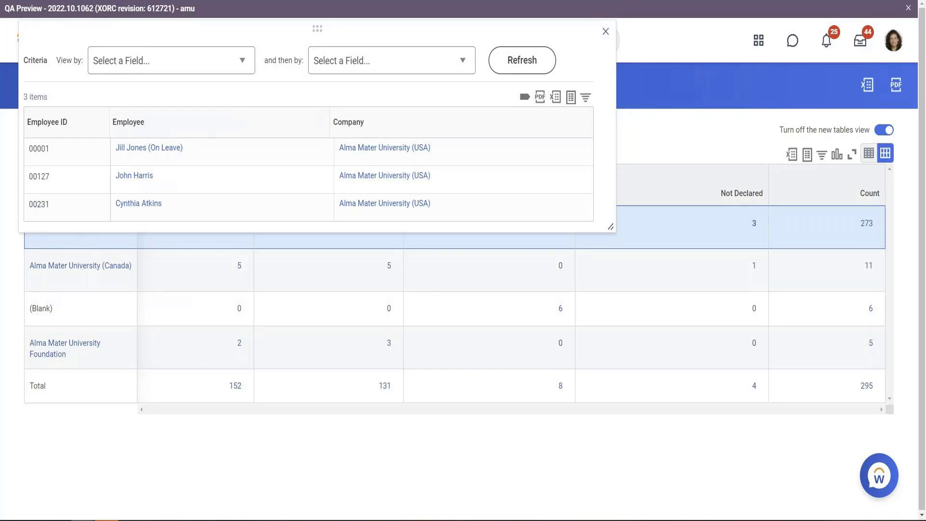
click(606, 35)
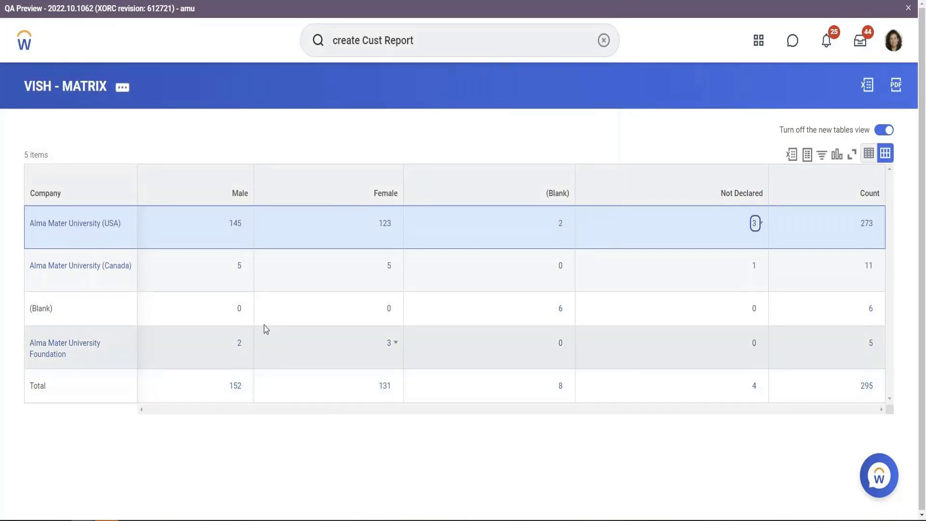
Edit the VISH - MATRIX report to set its output type to Chart and Table, then save and run it.
click(123, 96)
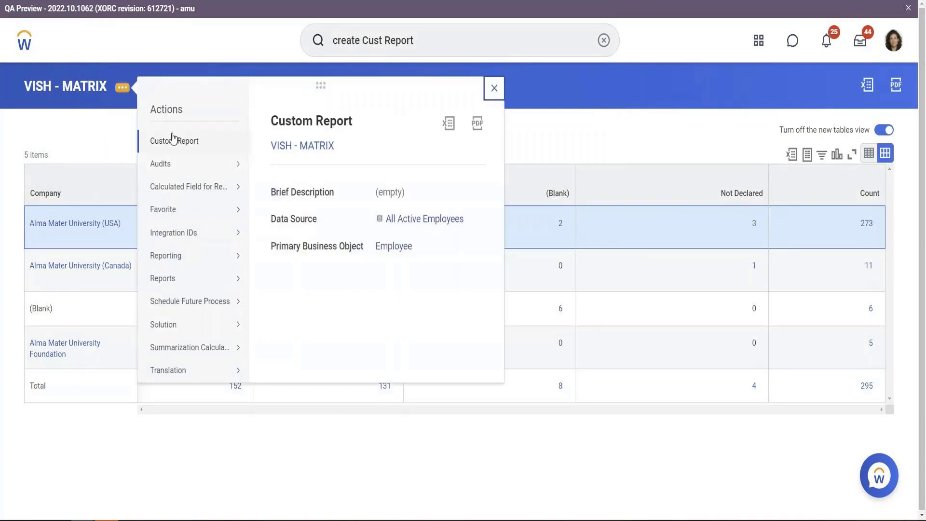
mouse_move(171, 141)
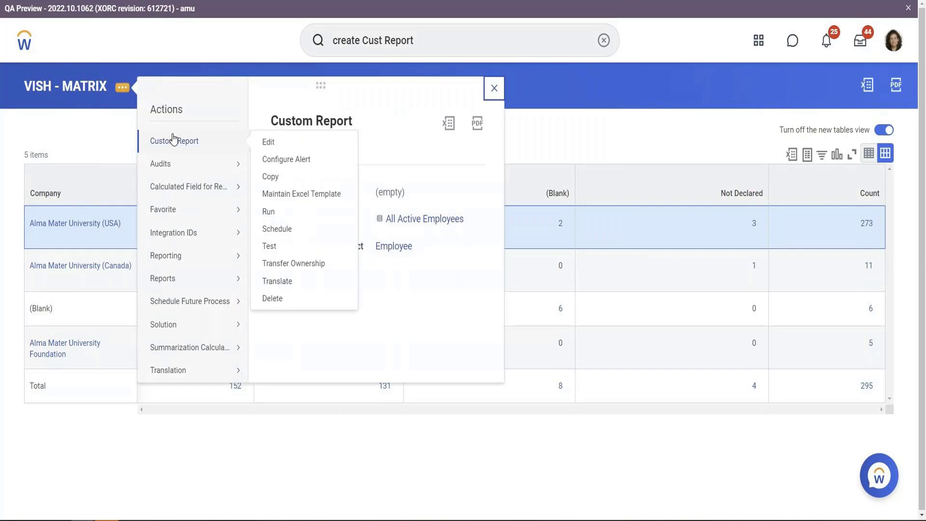
click(281, 146)
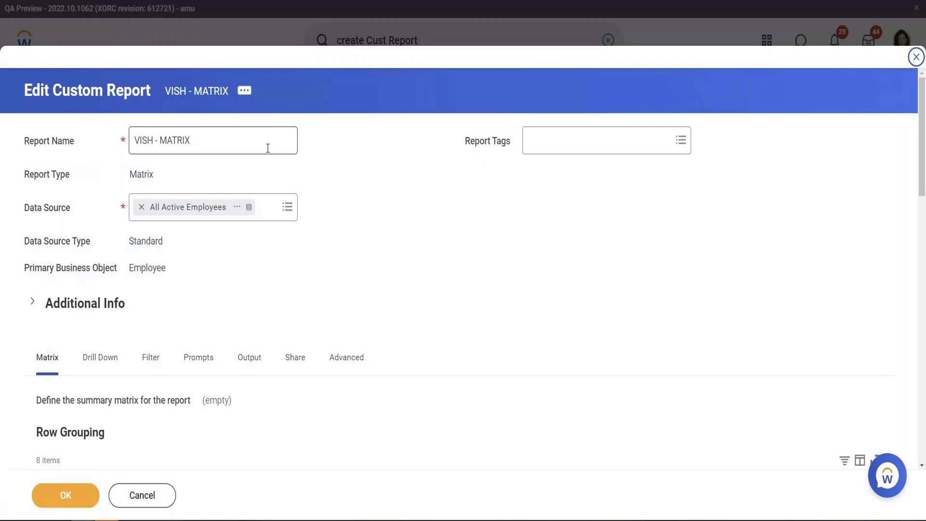
scroll(129, 300, down, 2)
click(250, 245)
scroll(302, 212, down, 2)
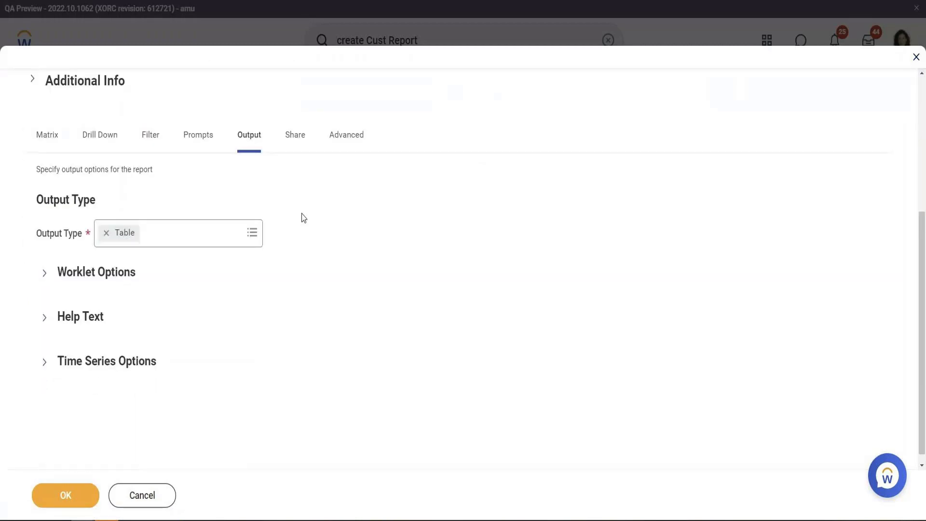
click(209, 241)
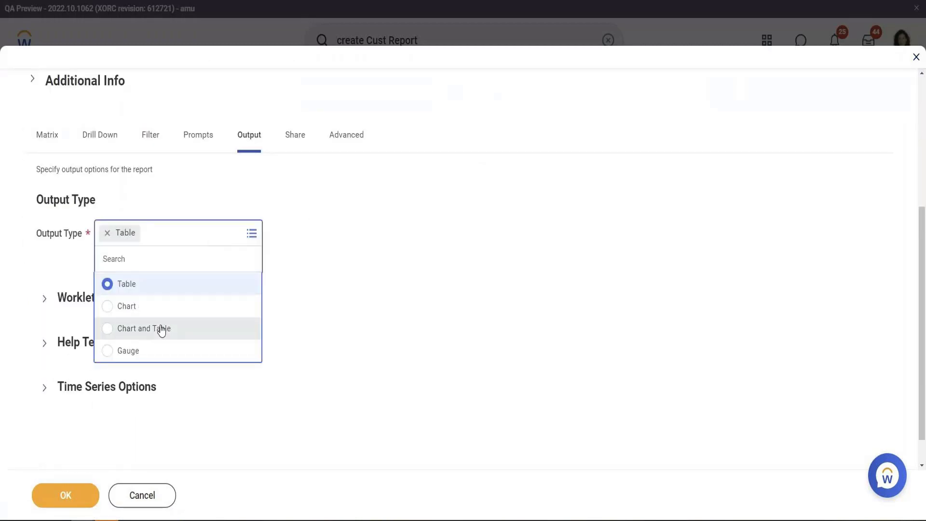
click(161, 328)
click(66, 495)
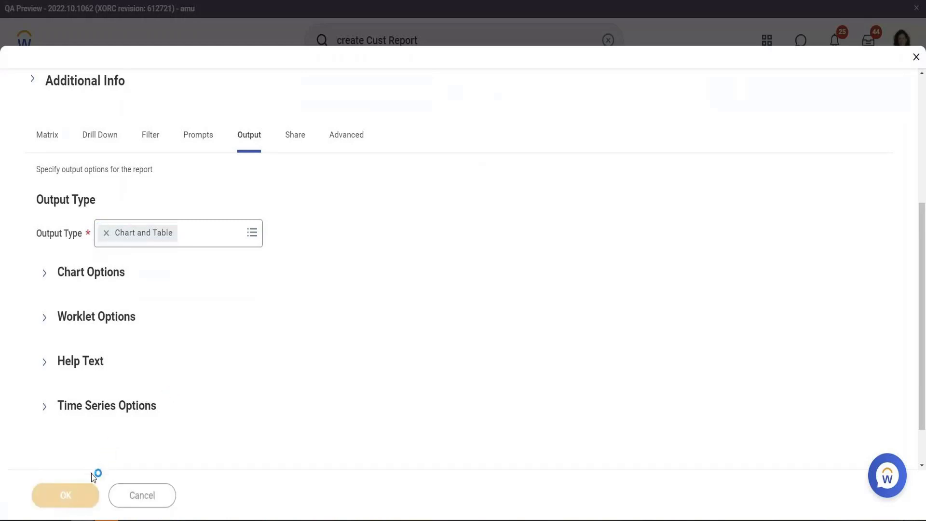
click(78, 488)
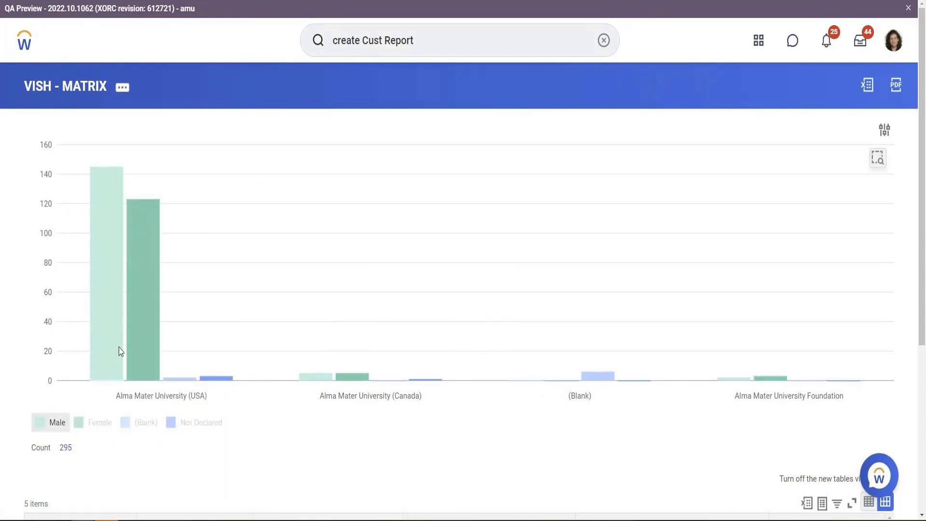
Examine the chart's Male and Not Declared columns for Alma Mater University (USA), the drill-down options, and the table below.
mouse_move(119, 377)
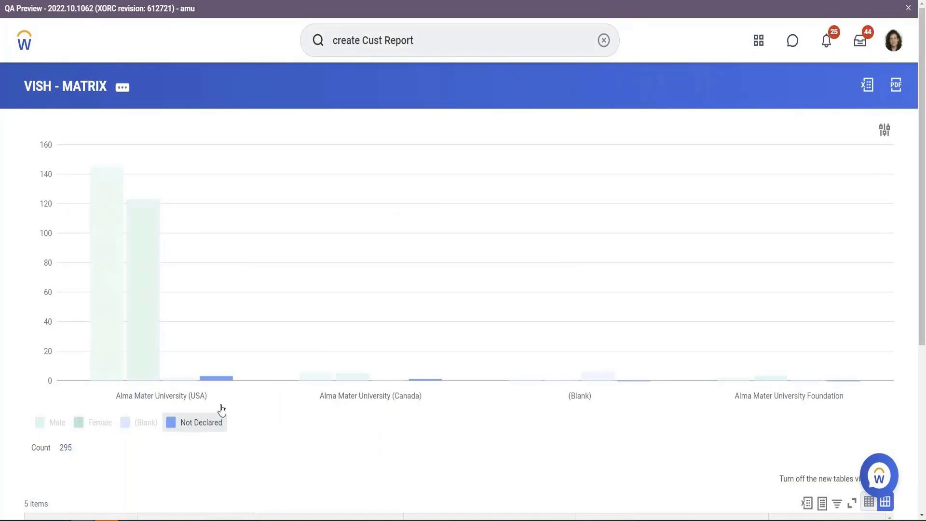
mouse_move(227, 381)
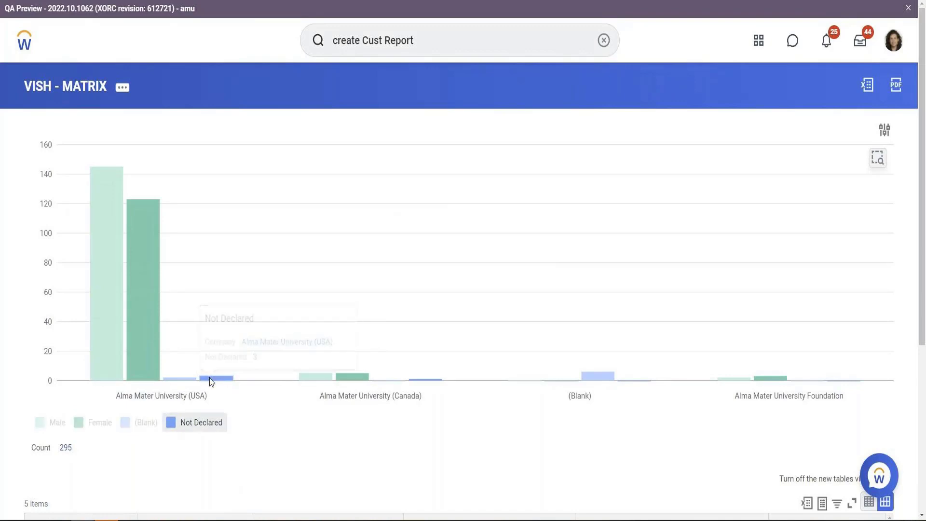
click(210, 379)
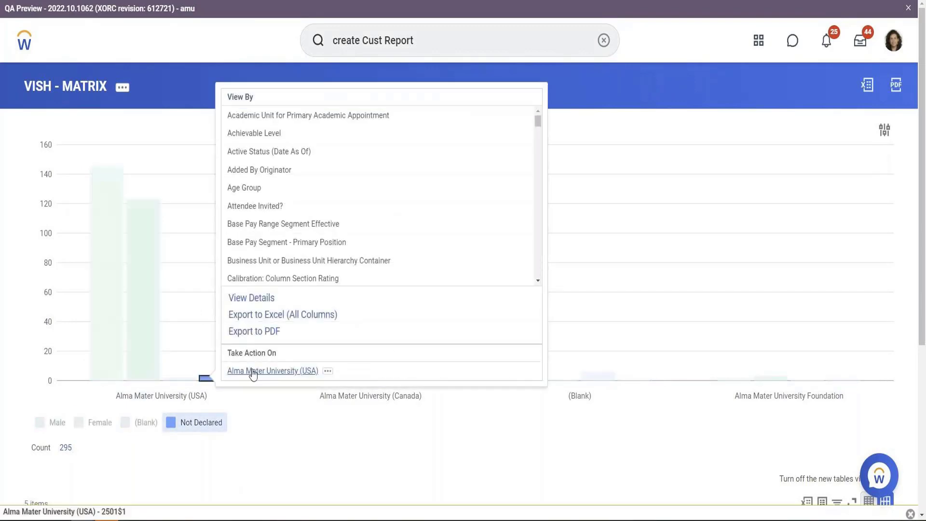
click(295, 451)
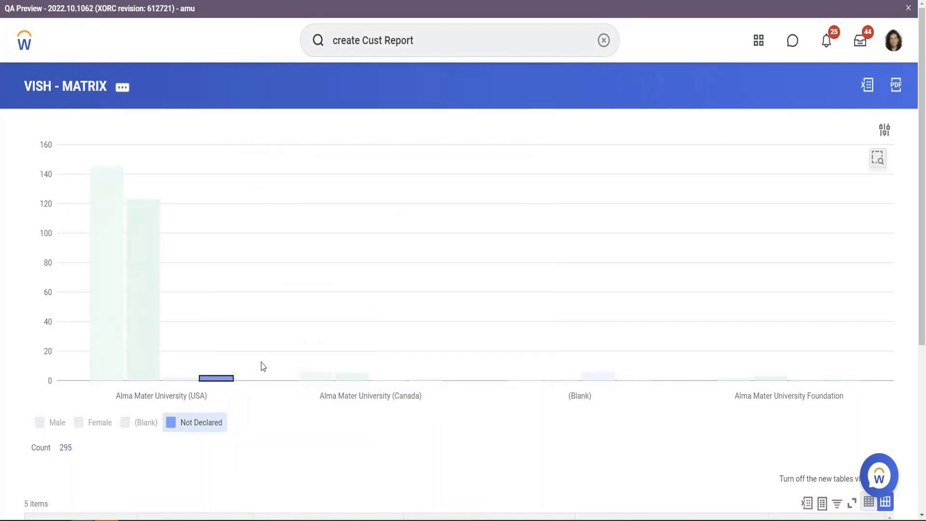
mouse_move(232, 382)
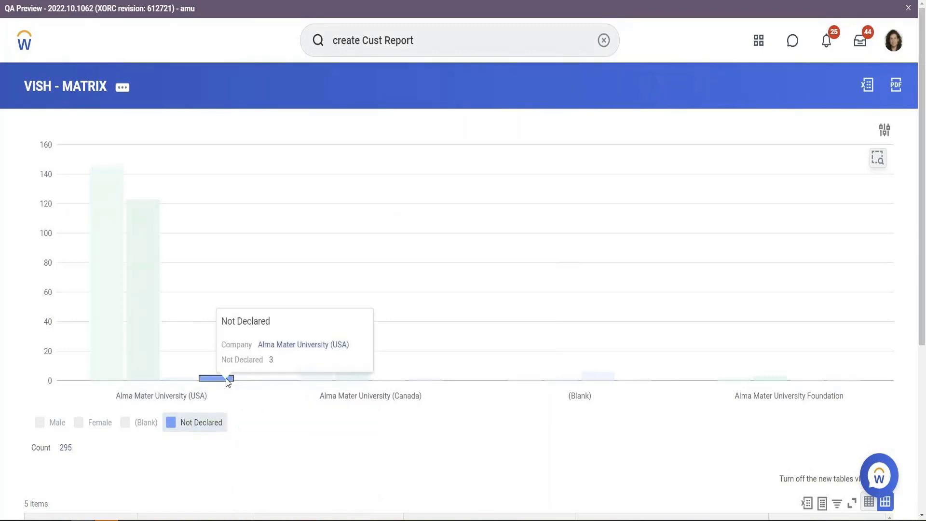
scroll(228, 381, down, 5)
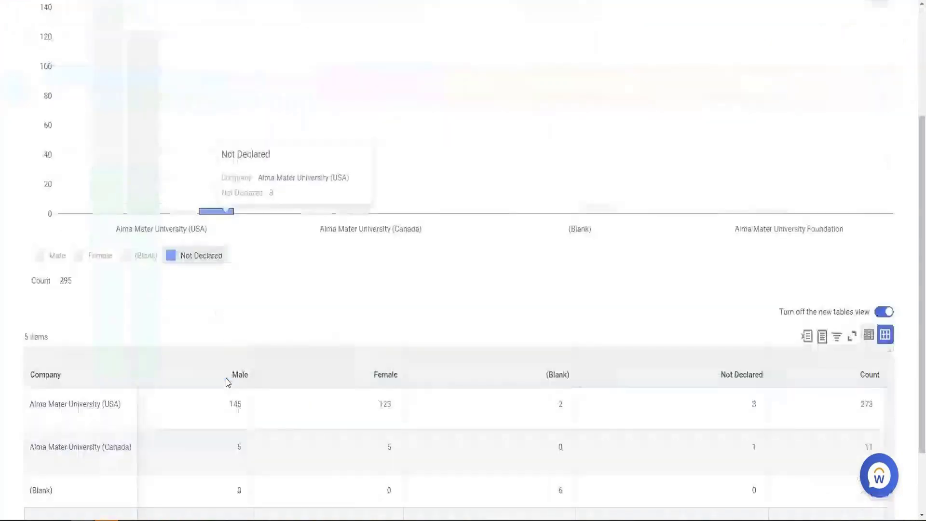
scroll(224, 393, up, 5)
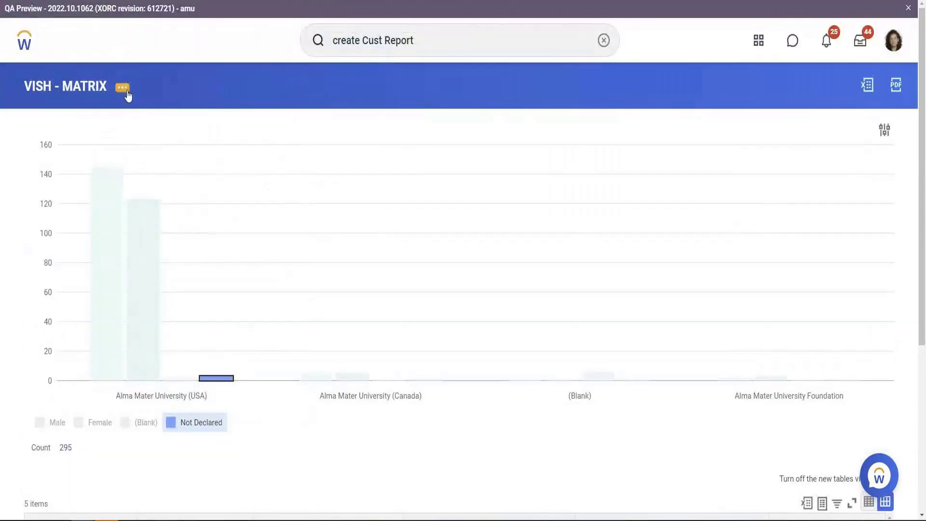
Reopen the matrix report for editing and replace Company with Gender as the first row grouping field.
mouse_move(173, 134)
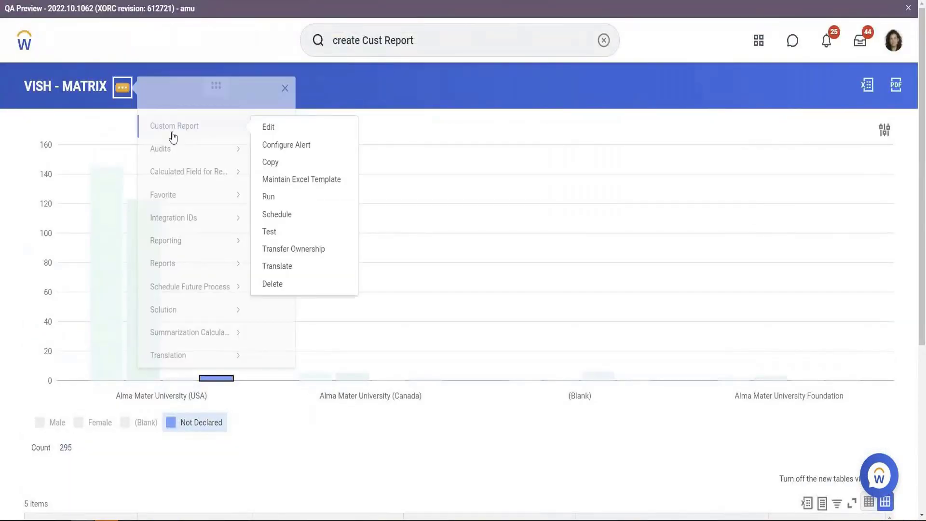
click(265, 130)
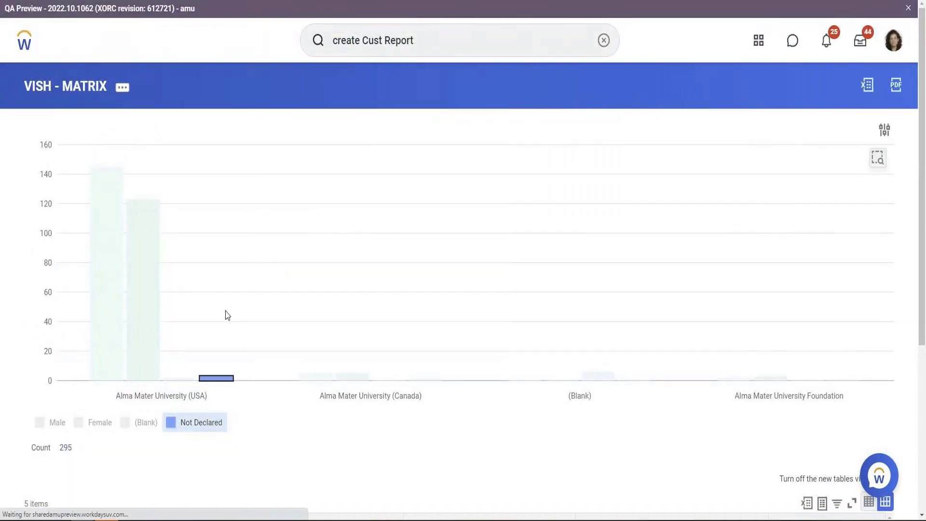
scroll(224, 314, down, 2)
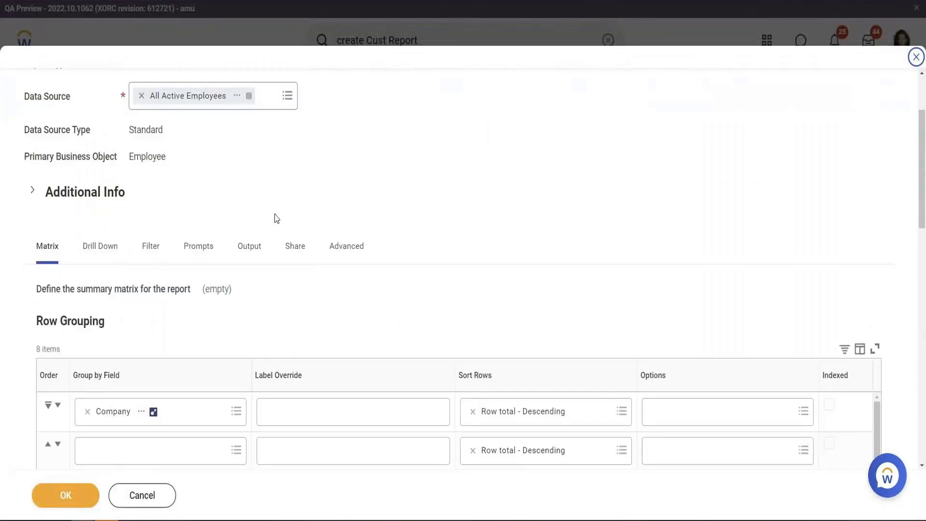
scroll(65, 320, down, 10)
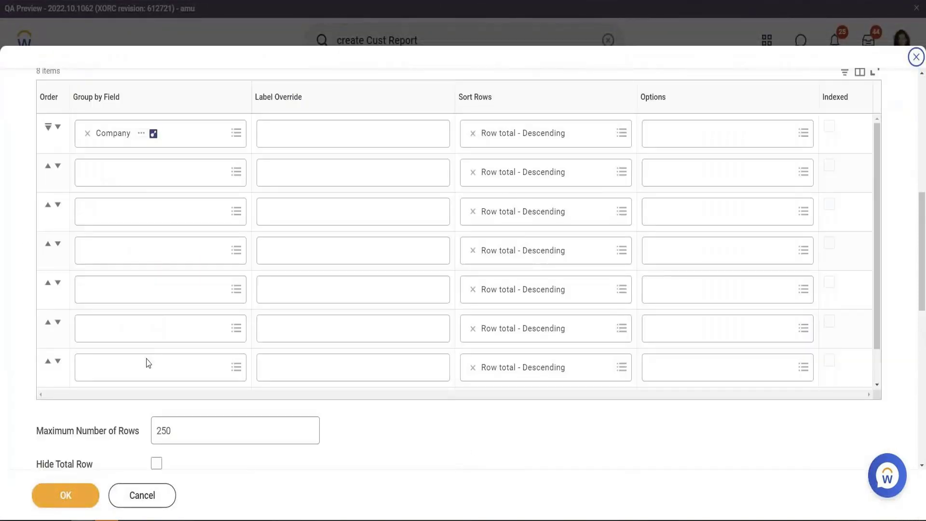
scroll(87, 316, up, 4)
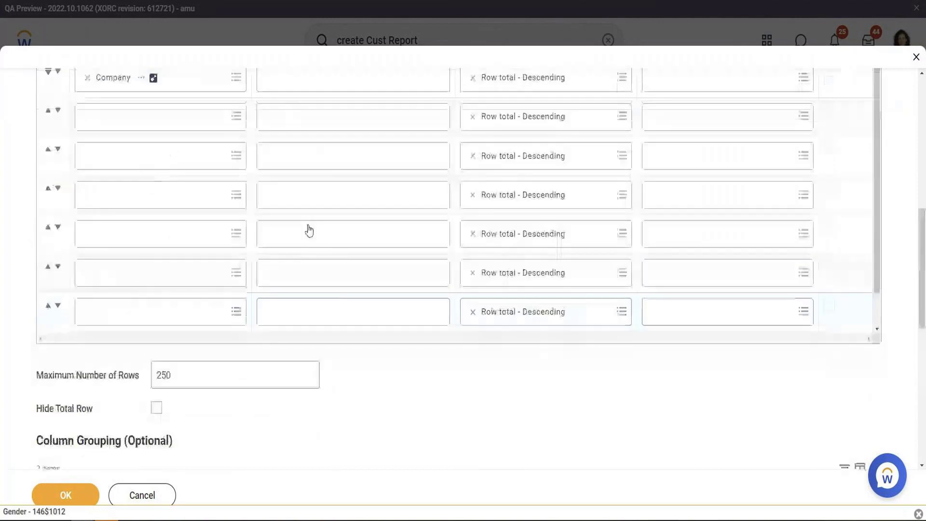
scroll(87, 124, up, 2)
click(88, 189)
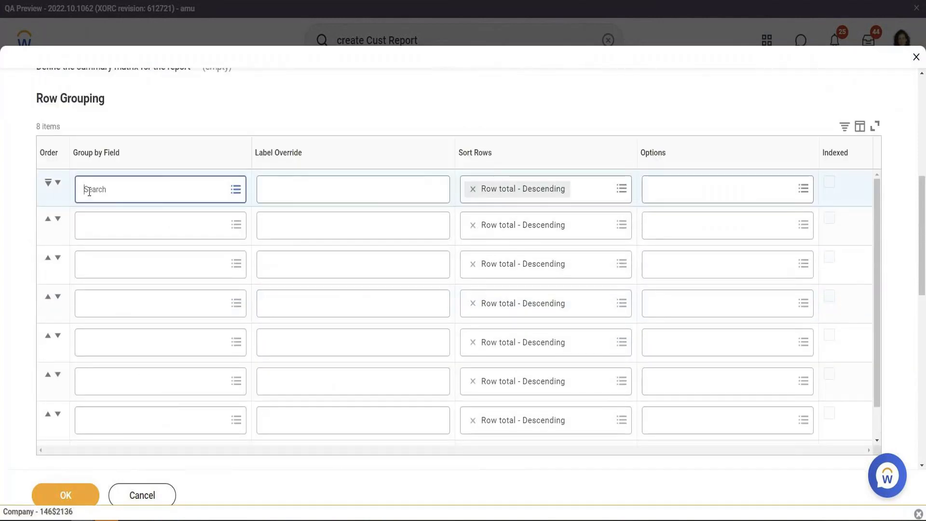
text(Gender)
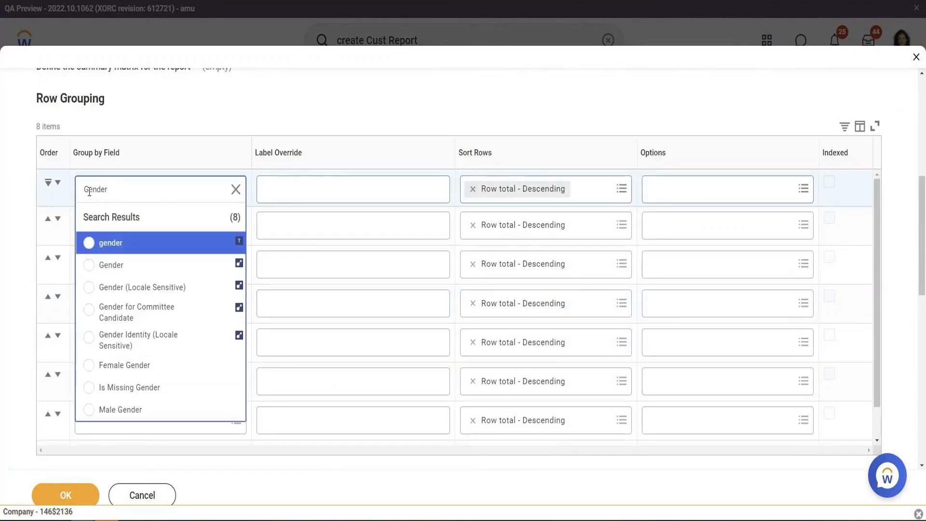
click(142, 272)
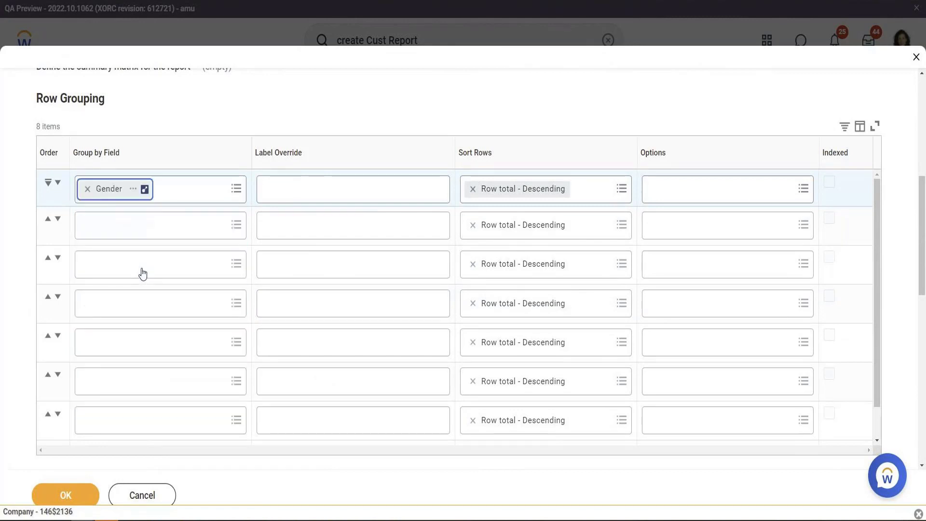
Expand the chart options in the report's output settings.
scroll(253, 89, up, 3)
click(252, 197)
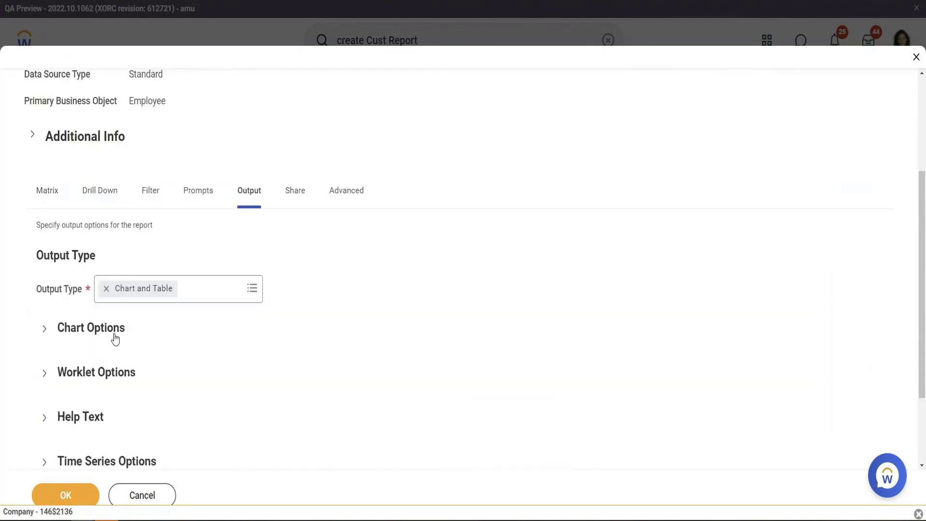
click(48, 332)
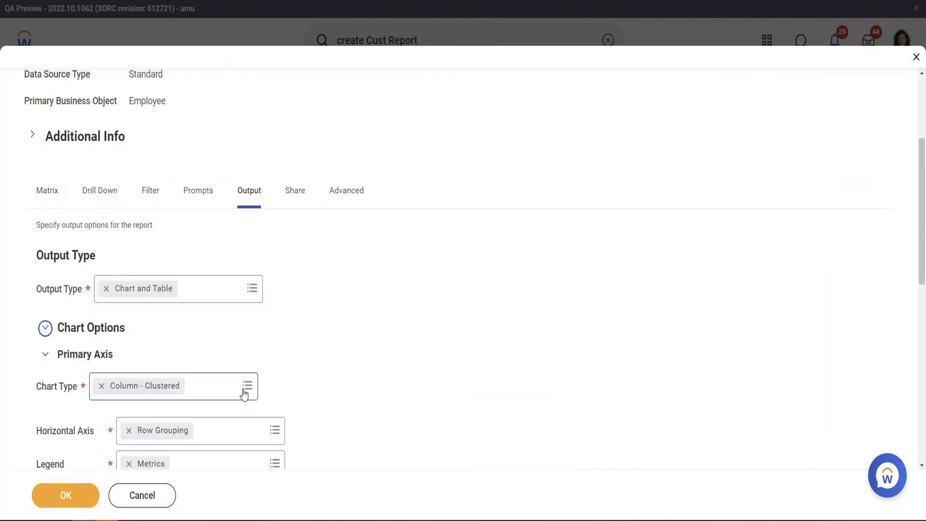
scroll(242, 391, down, 3)
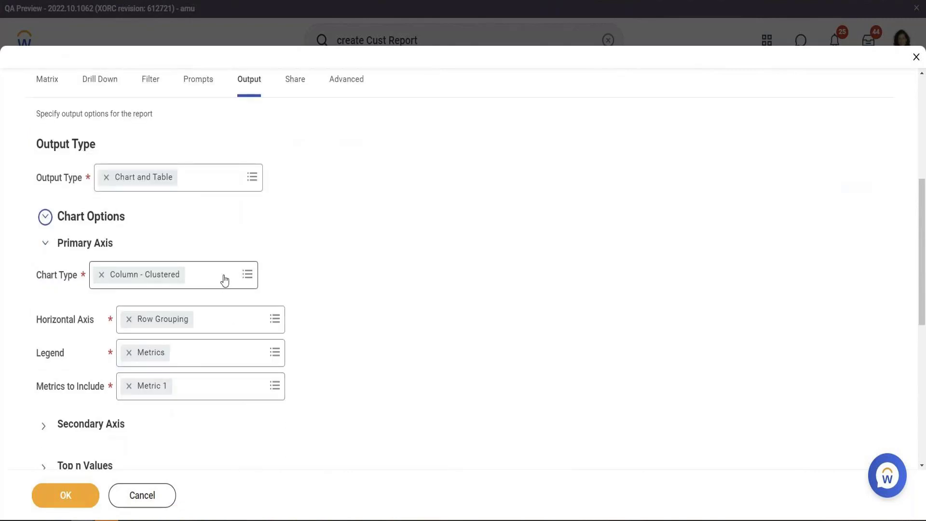
Try to save the report with the primary axis chart type set to Bubble.
click(223, 277)
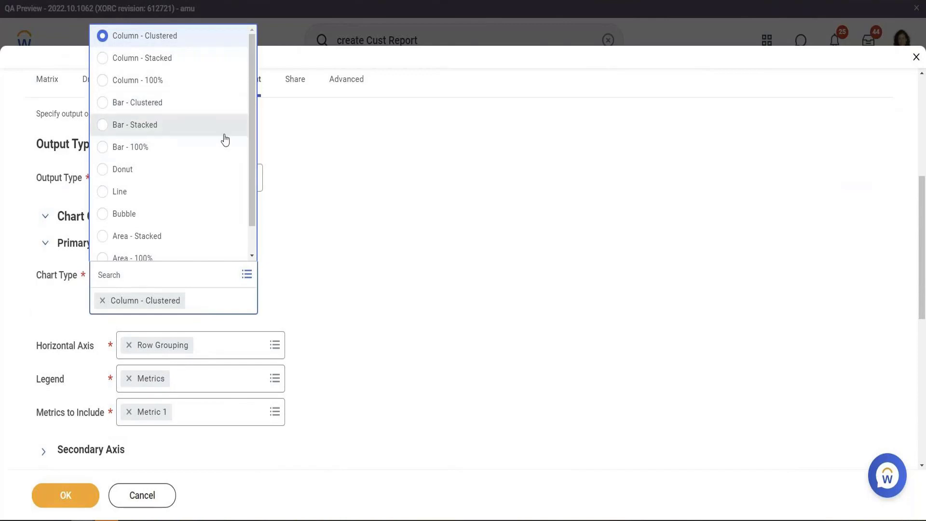
scroll(224, 138, down, 1)
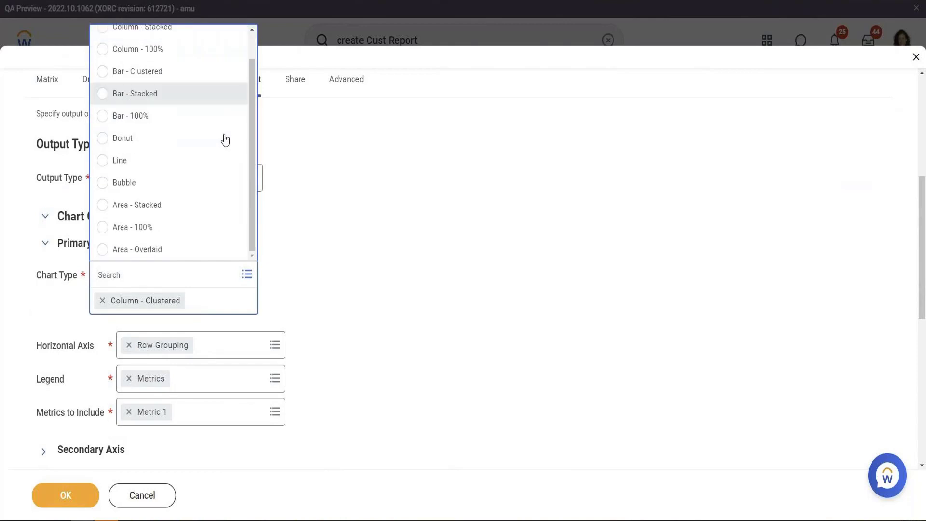
click(169, 188)
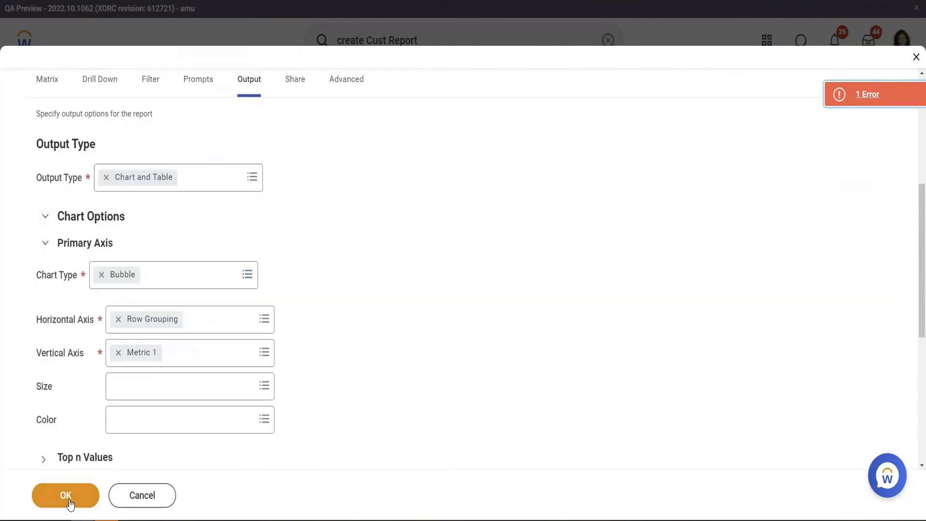
Set the primary axis chart type to Line and include Metric 1 in the chart.
click(200, 286)
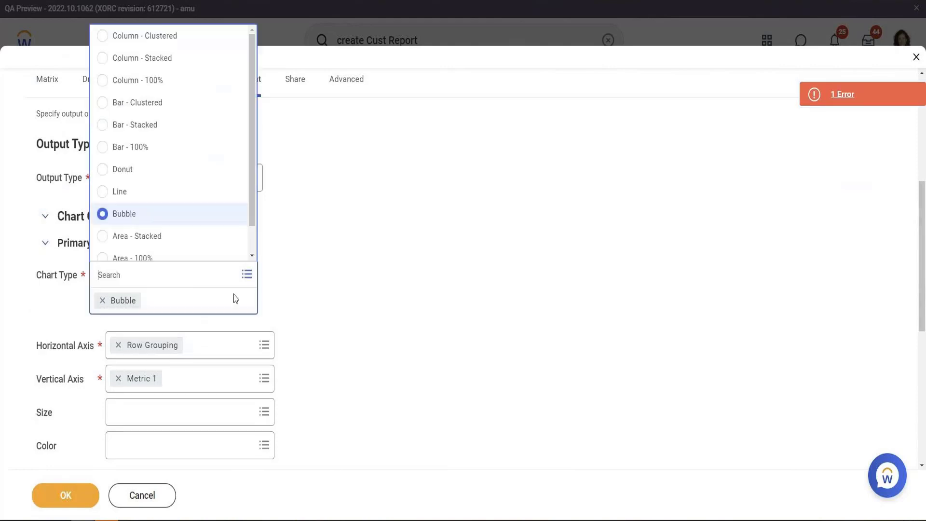
click(174, 191)
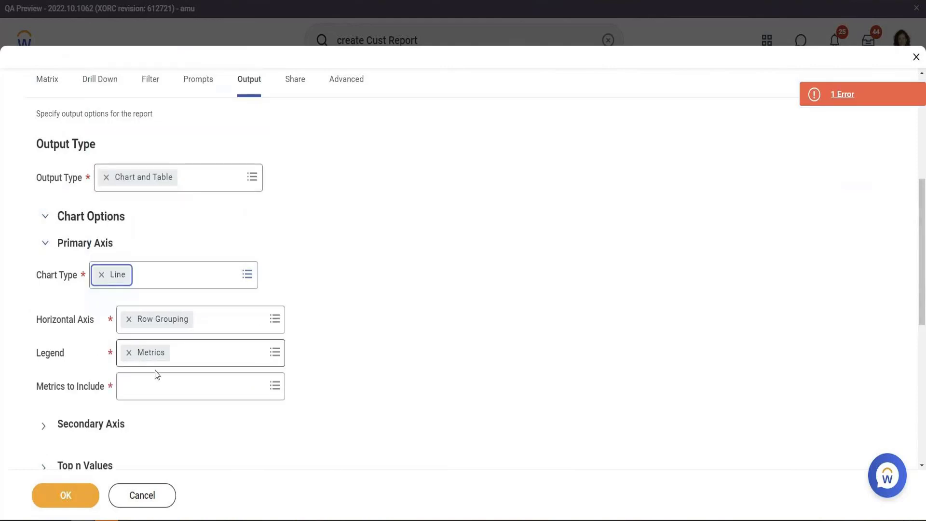
click(188, 387)
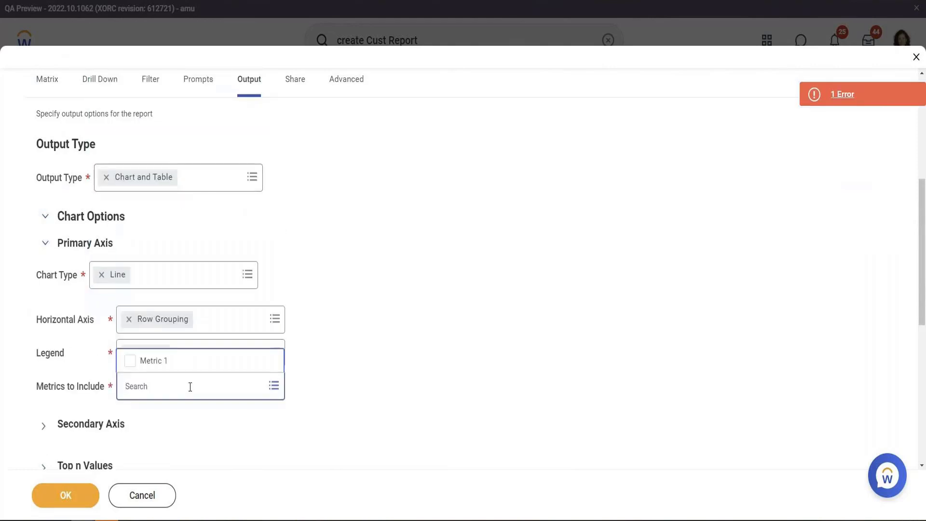
click(180, 365)
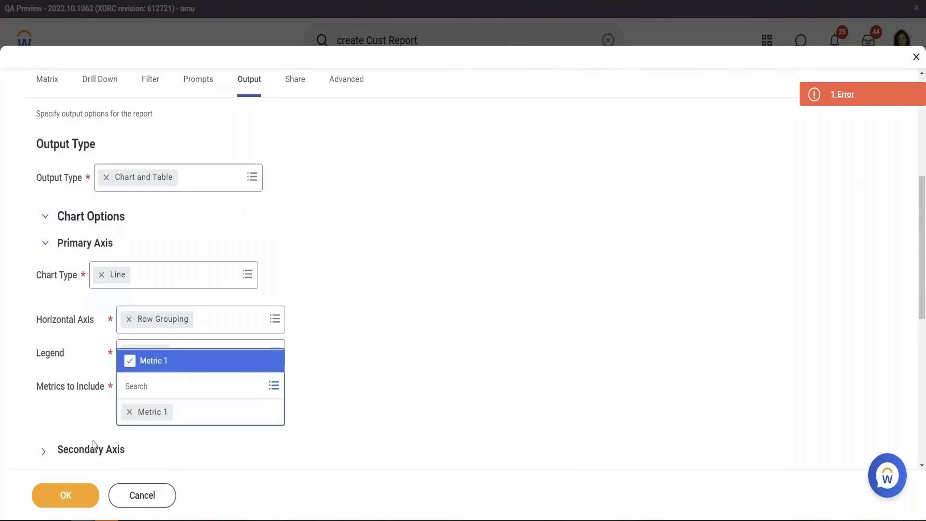
Save the matrix report's line chart output settings and run the report.
click(77, 496)
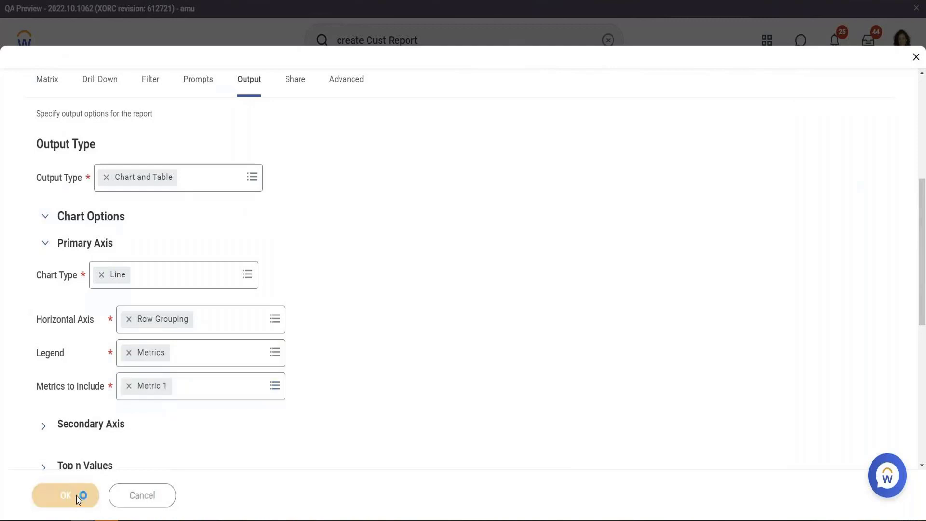
click(77, 496)
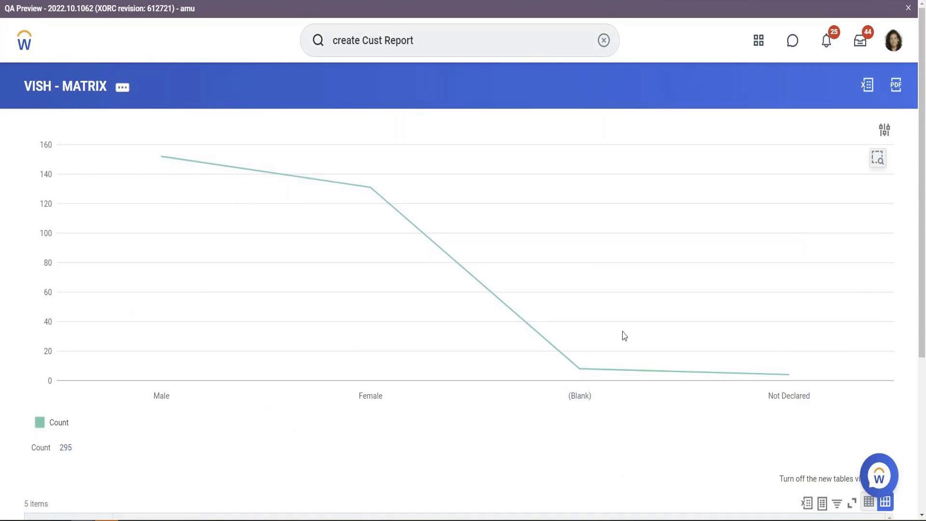
Try Stacked Column, Bubble, 100% Column, 100% Area, 100% Bar, Overlaid Area, Clustered Bar and Clustered Column chart types on the report output.
click(886, 130)
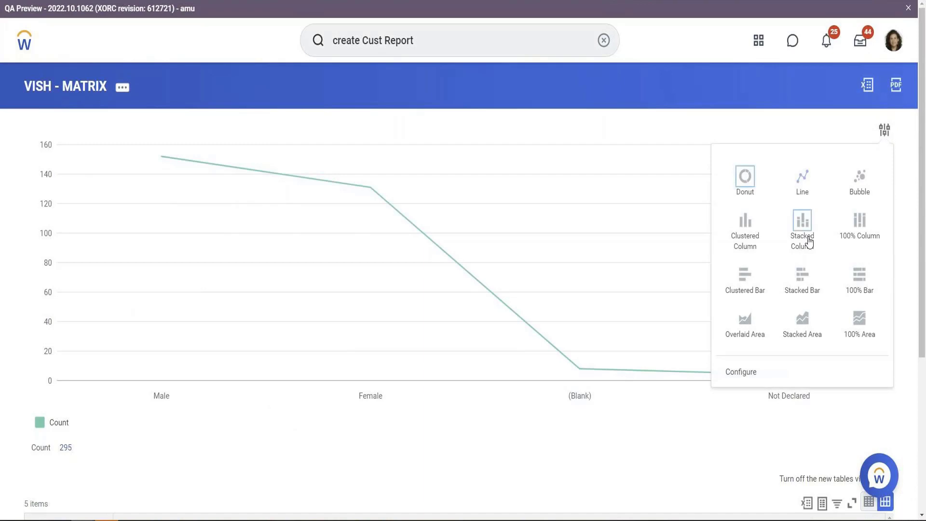
click(809, 241)
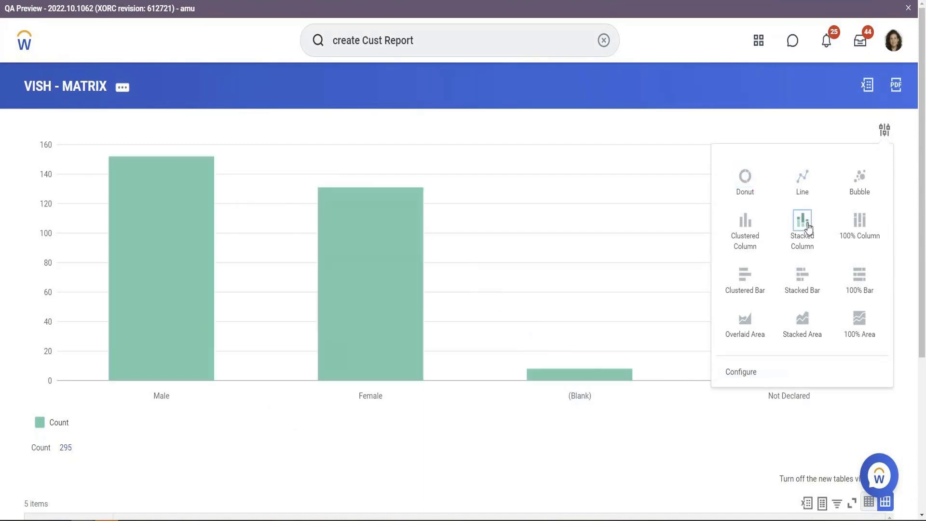
click(870, 185)
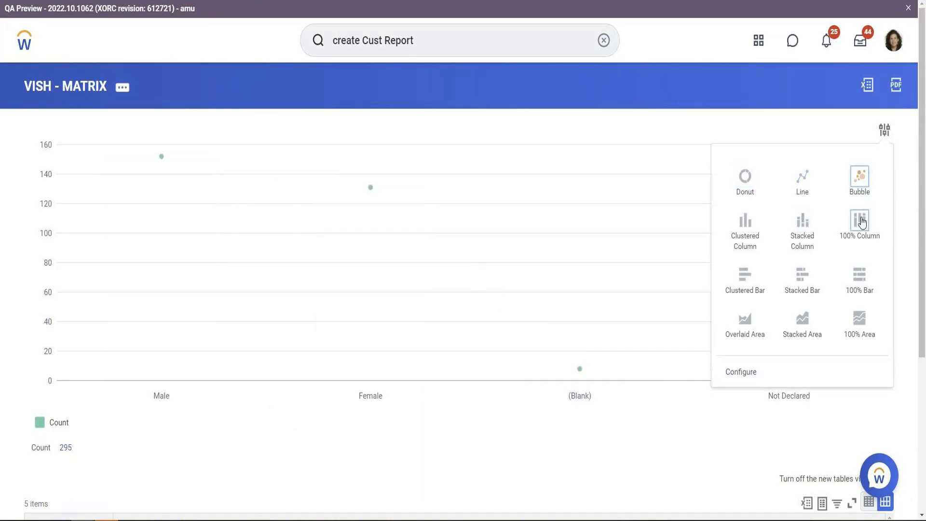
click(862, 222)
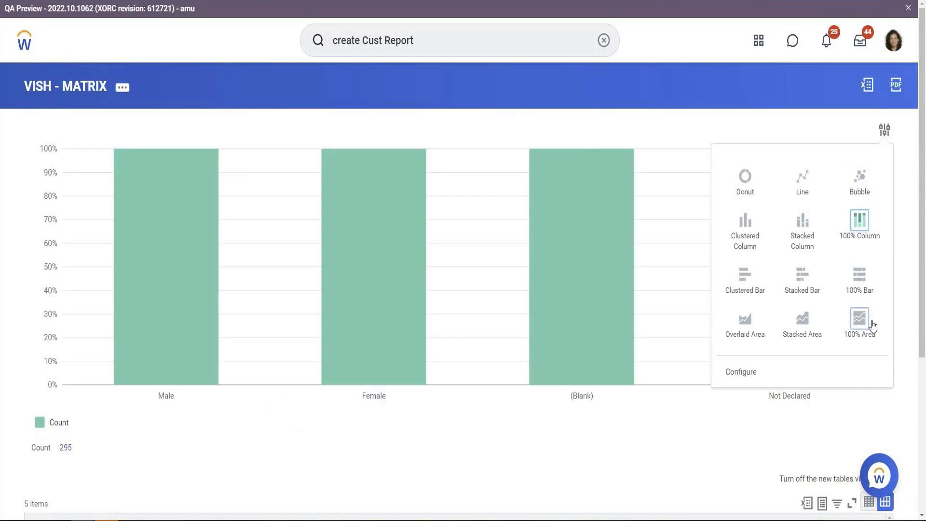
click(873, 326)
click(863, 287)
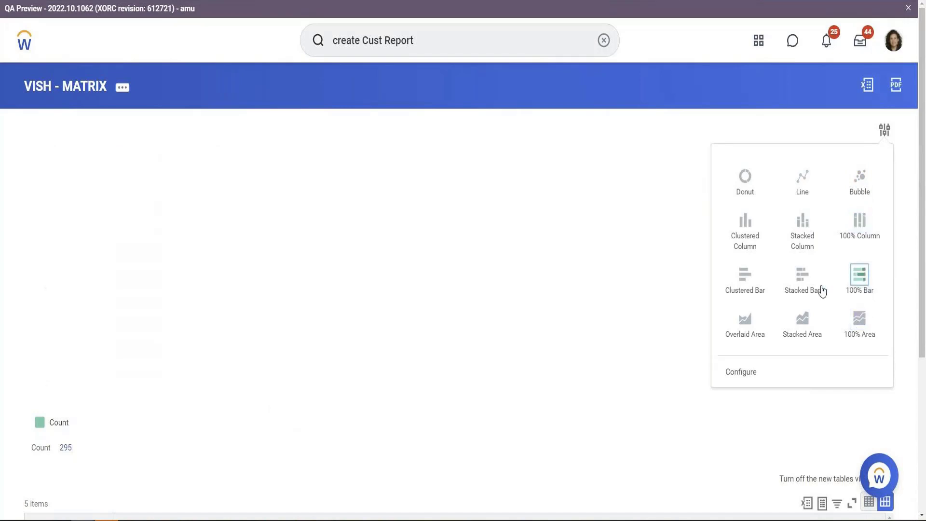
click(748, 321)
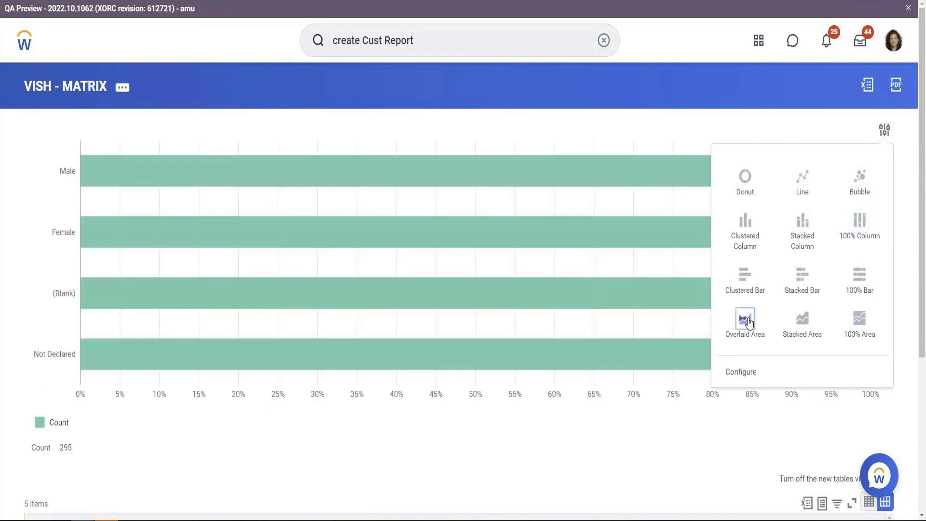
click(744, 284)
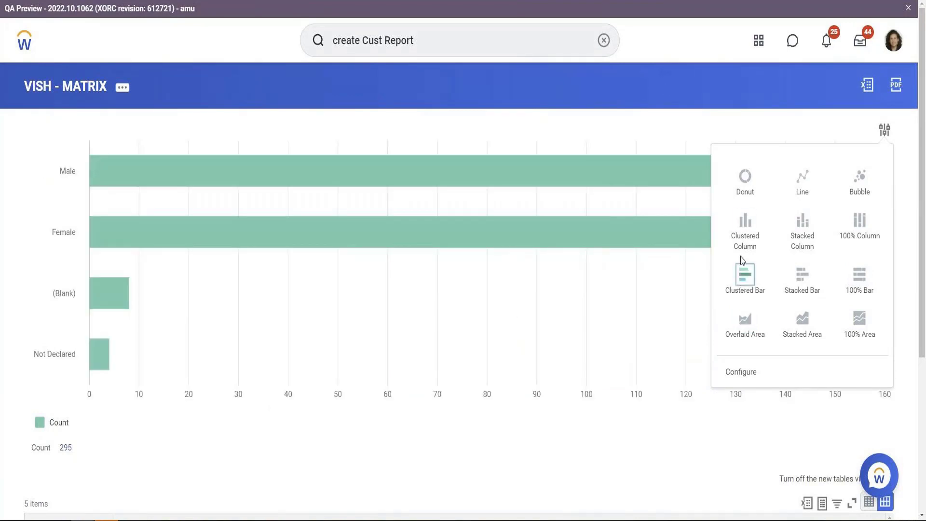
click(744, 231)
Switch the report chart to Donut and review it together with the gender count table below.
click(744, 179)
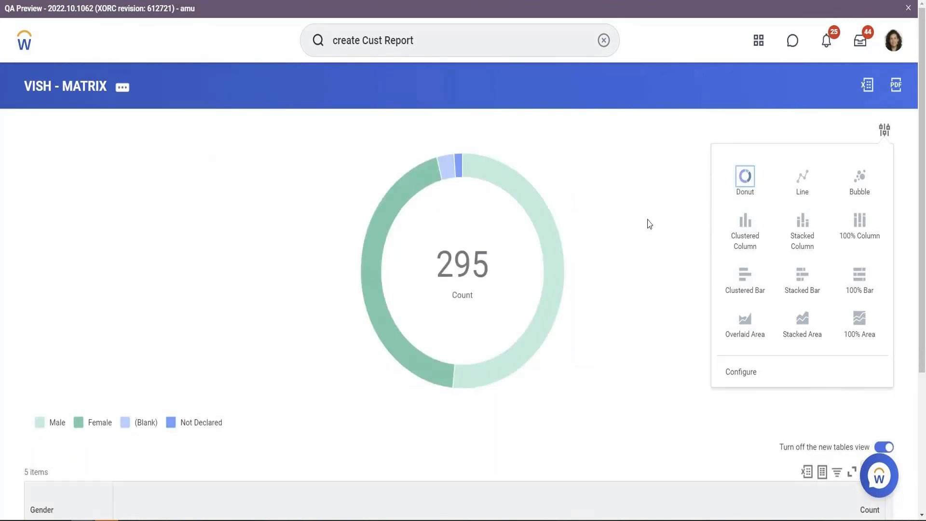
click(621, 209)
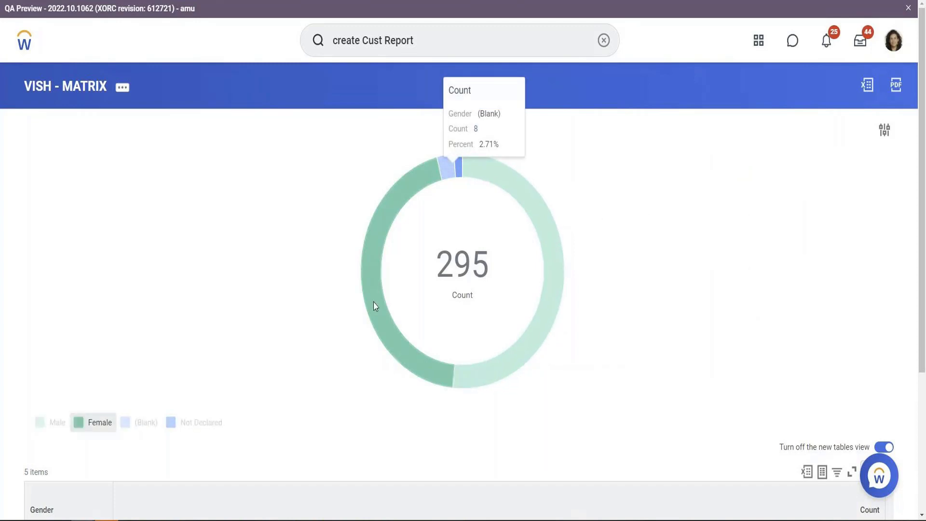
scroll(675, 355, down, 2)
scroll(692, 349, down, 2)
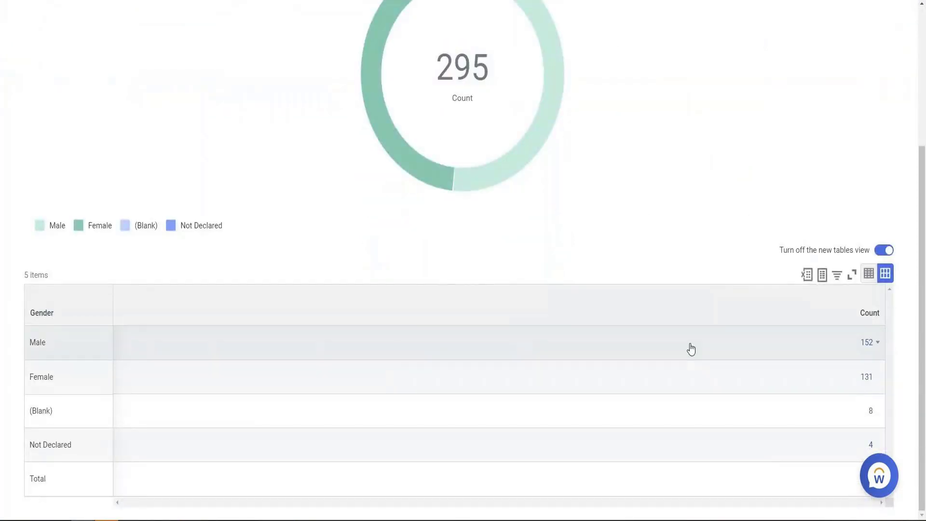
scroll(691, 348, up, 4)
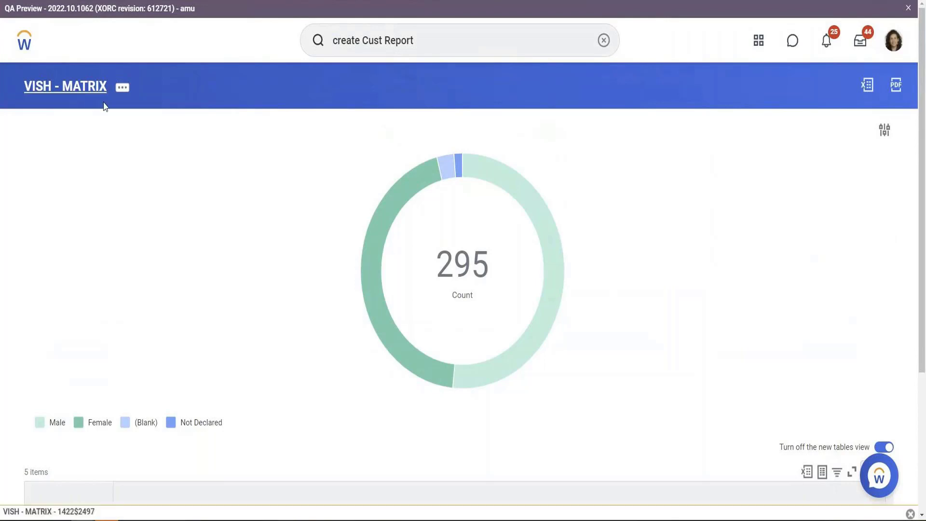
Open the report's All Active Employees data source and examine its description and list of fields.
click(126, 91)
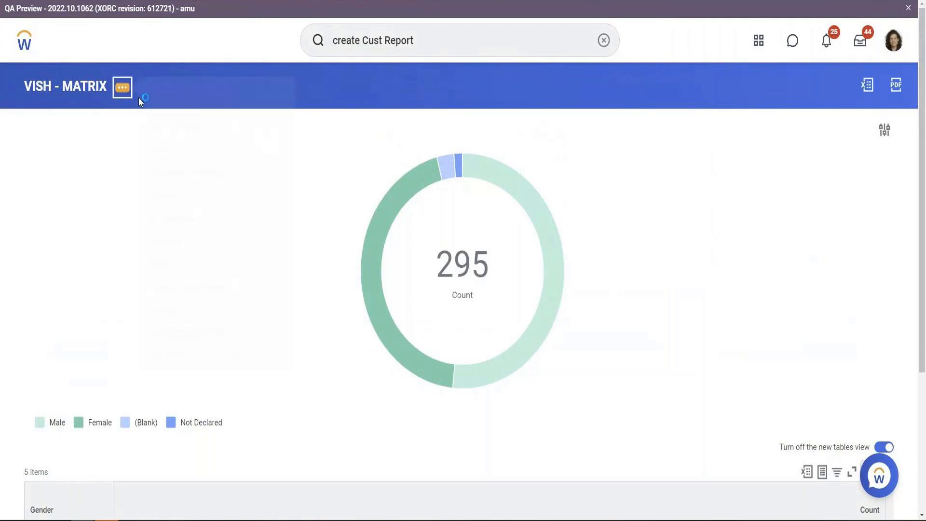
mouse_move(207, 140)
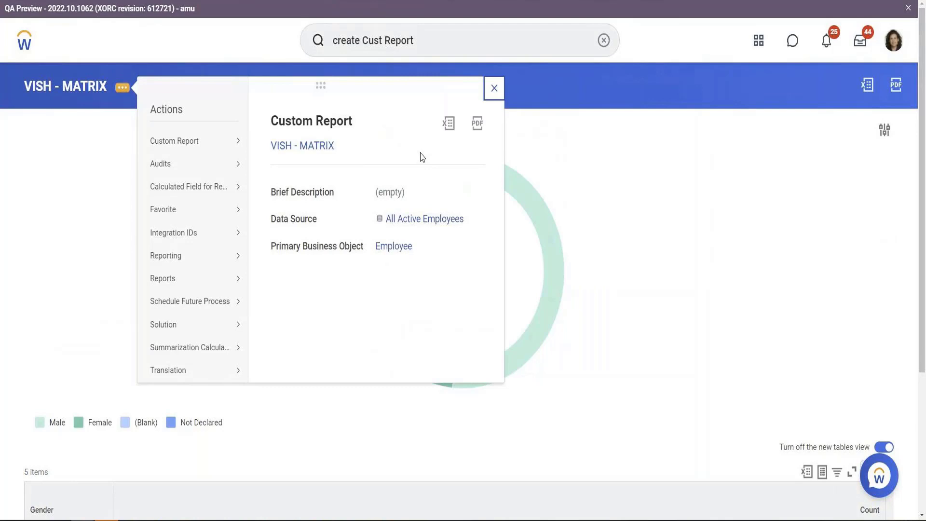
right_click(424, 219)
click(441, 214)
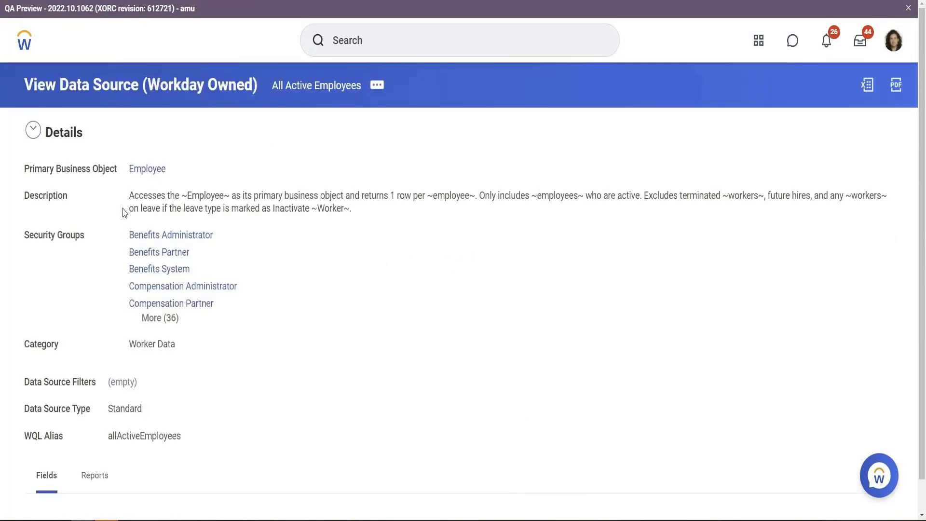
scroll(140, 293, down, 5)
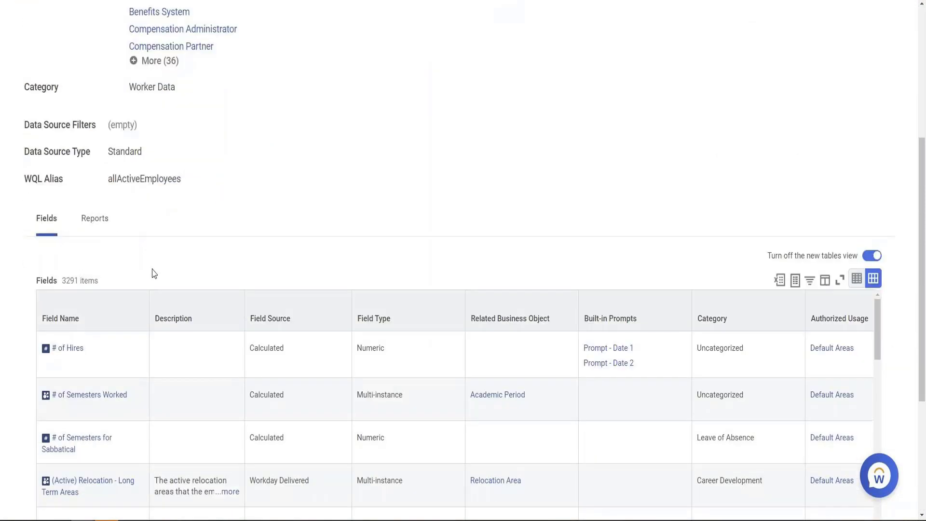
scroll(154, 273, down, 4)
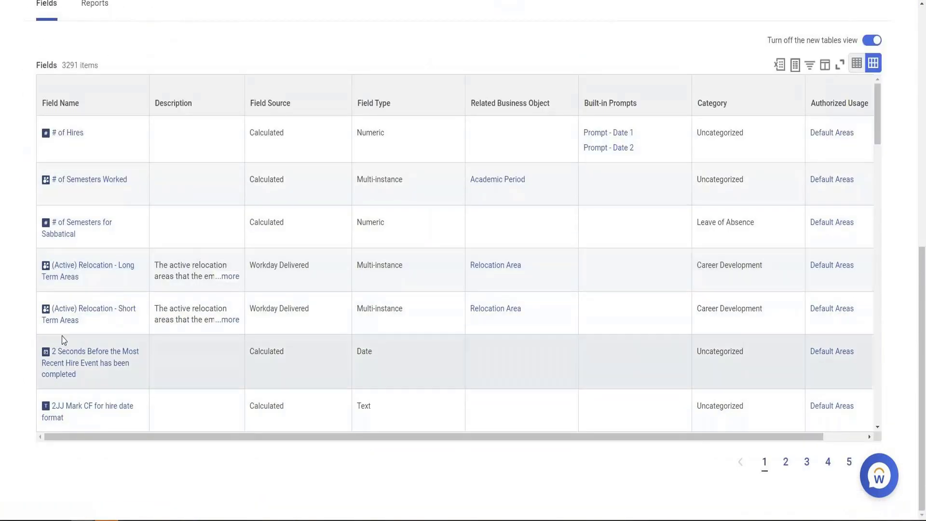
scroll(111, 272, down, 5)
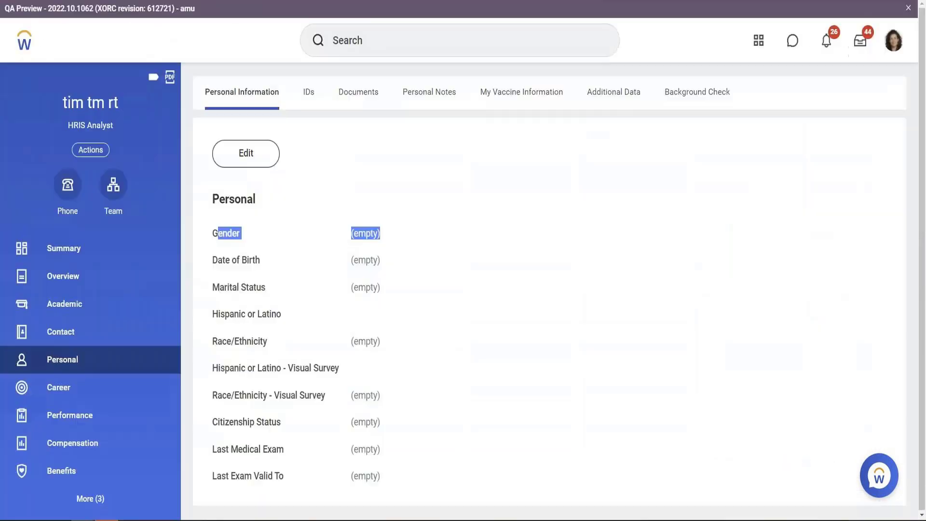
Examine the worker's personal information fields, including Gender and Marital Status, and check the Documents and Personal Notes sections.
click(261, 262)
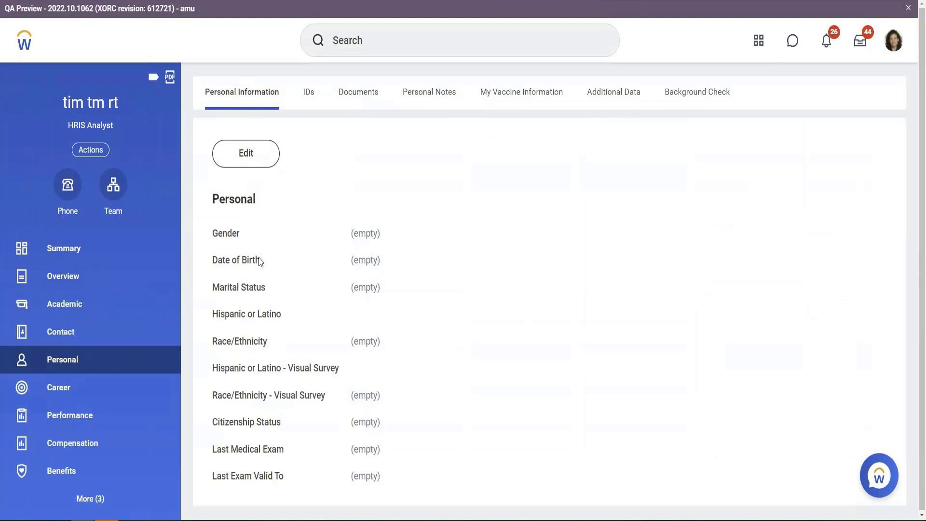
double_click(216, 233)
click(234, 268)
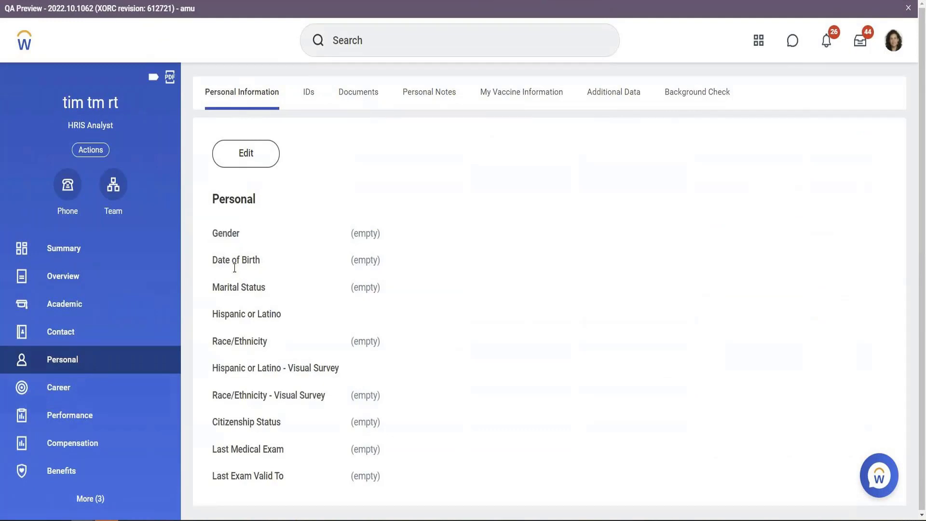
triple_click(239, 291)
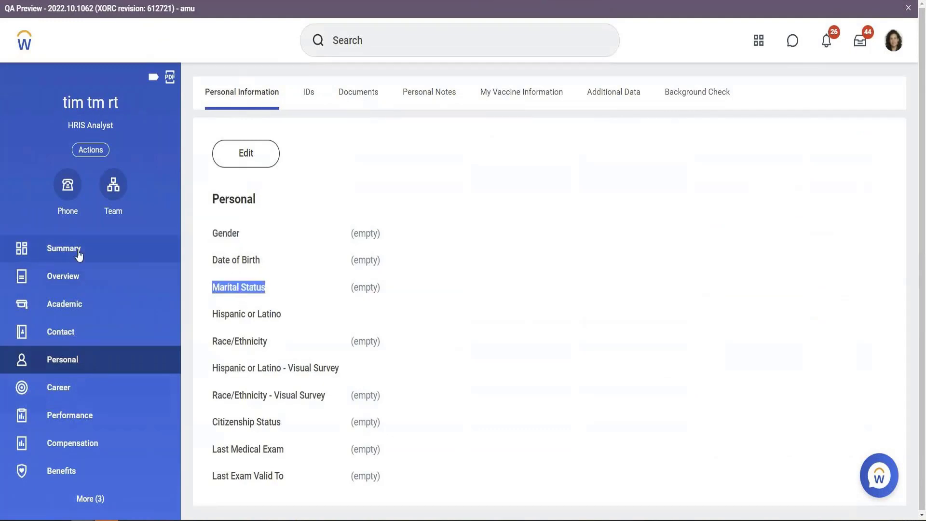
click(358, 93)
click(428, 93)
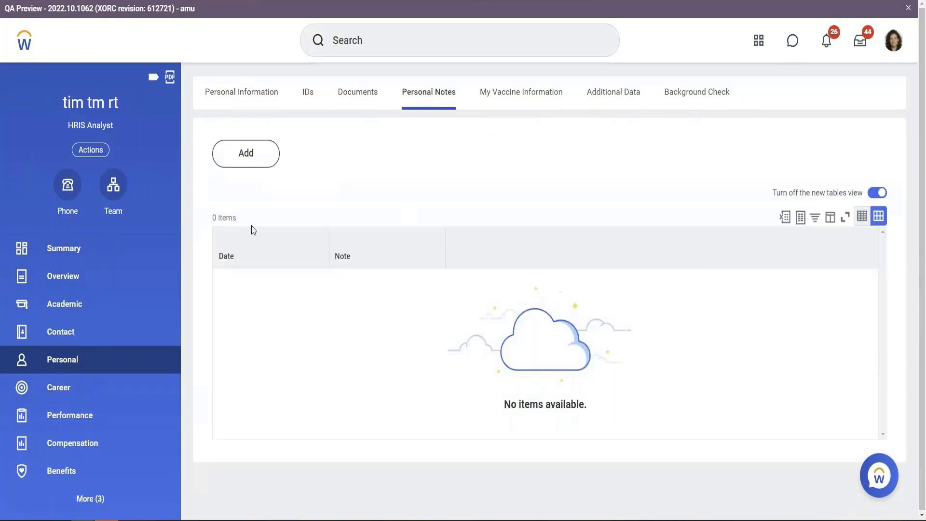
click(254, 96)
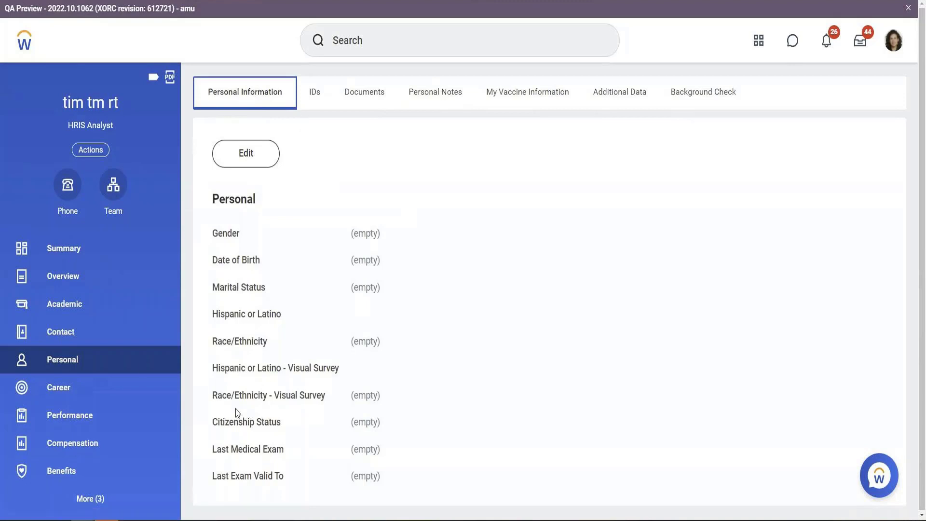
Examine the compensation details in the worker's overview, including the Total Base Pay column and plan assignments.
click(50, 283)
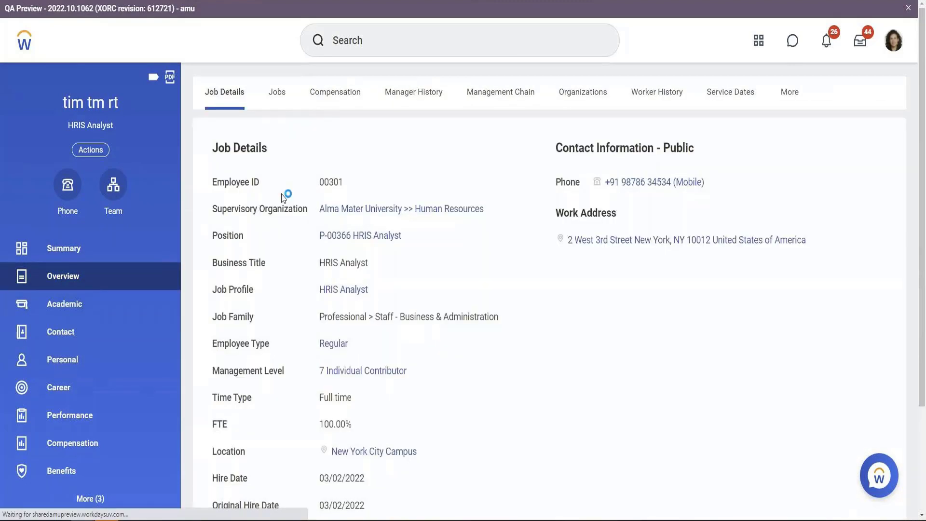
click(326, 90)
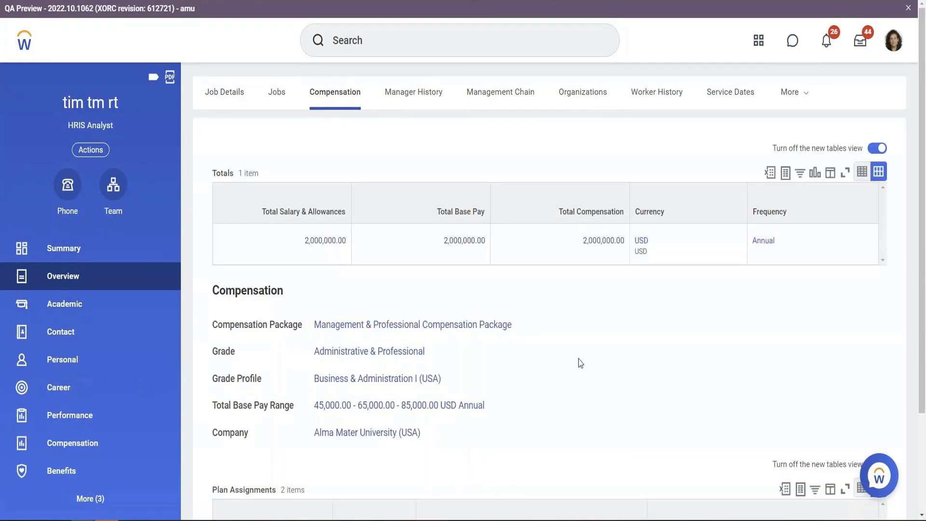
scroll(511, 261, down, 3)
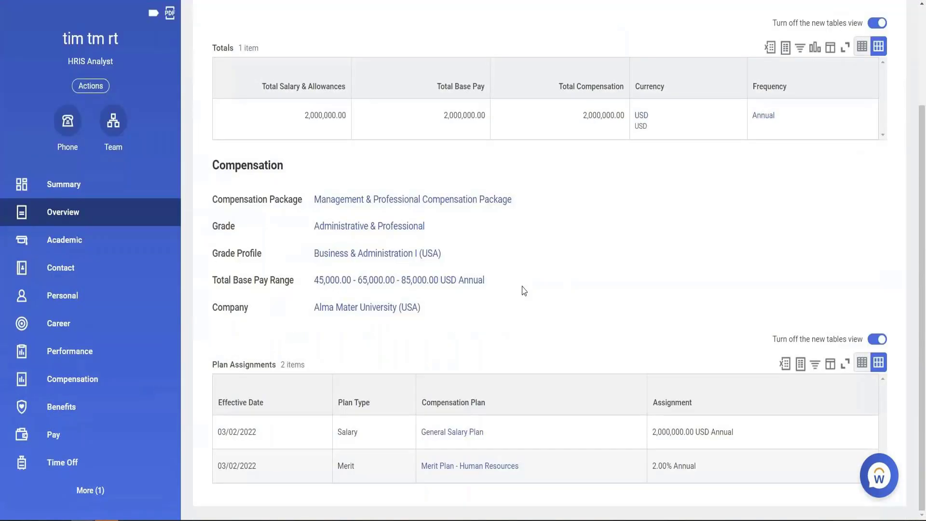
drag(434, 92, 493, 91)
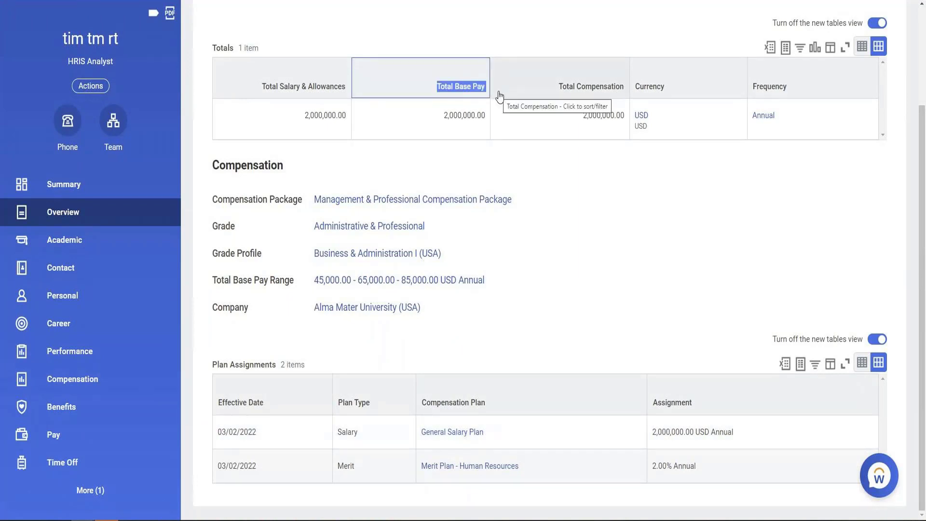